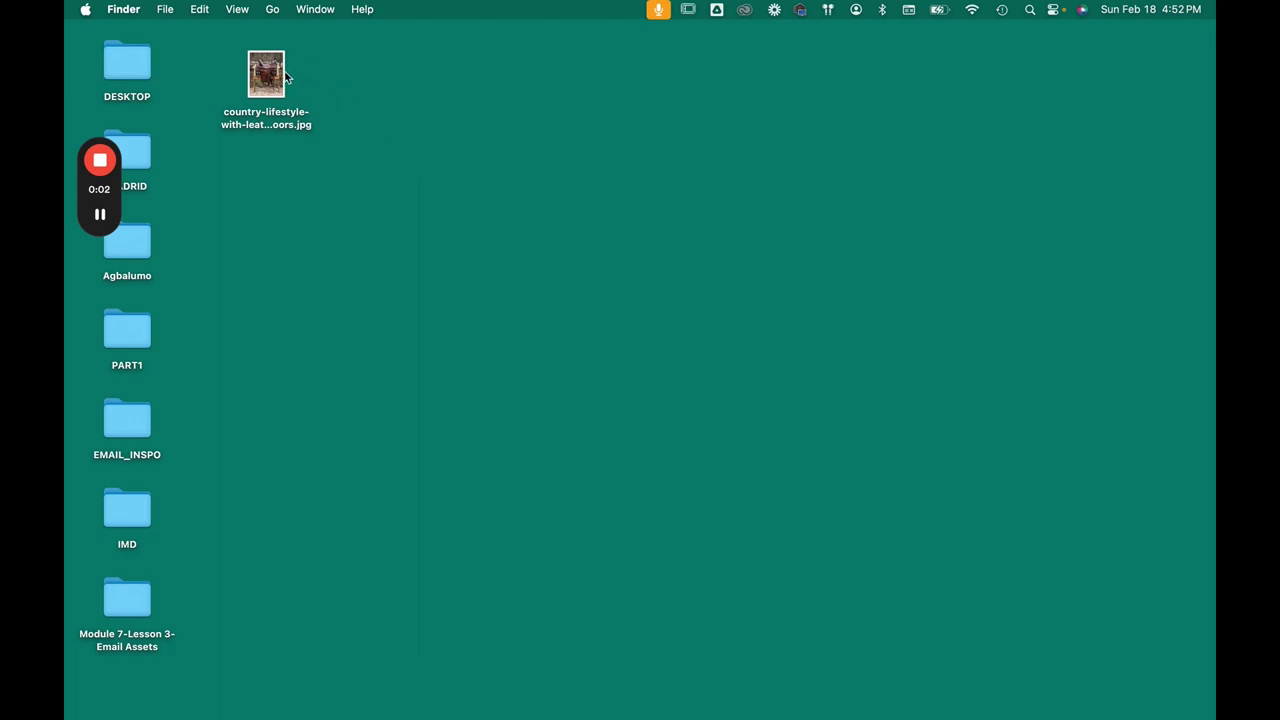
Step: Open country-lifestyle-with-leather-saddle-outdoors.jpg from the desktop in Adobe Photoshop 2024 and maximize the application window
left_click_drag(281, 80, 377, 200)
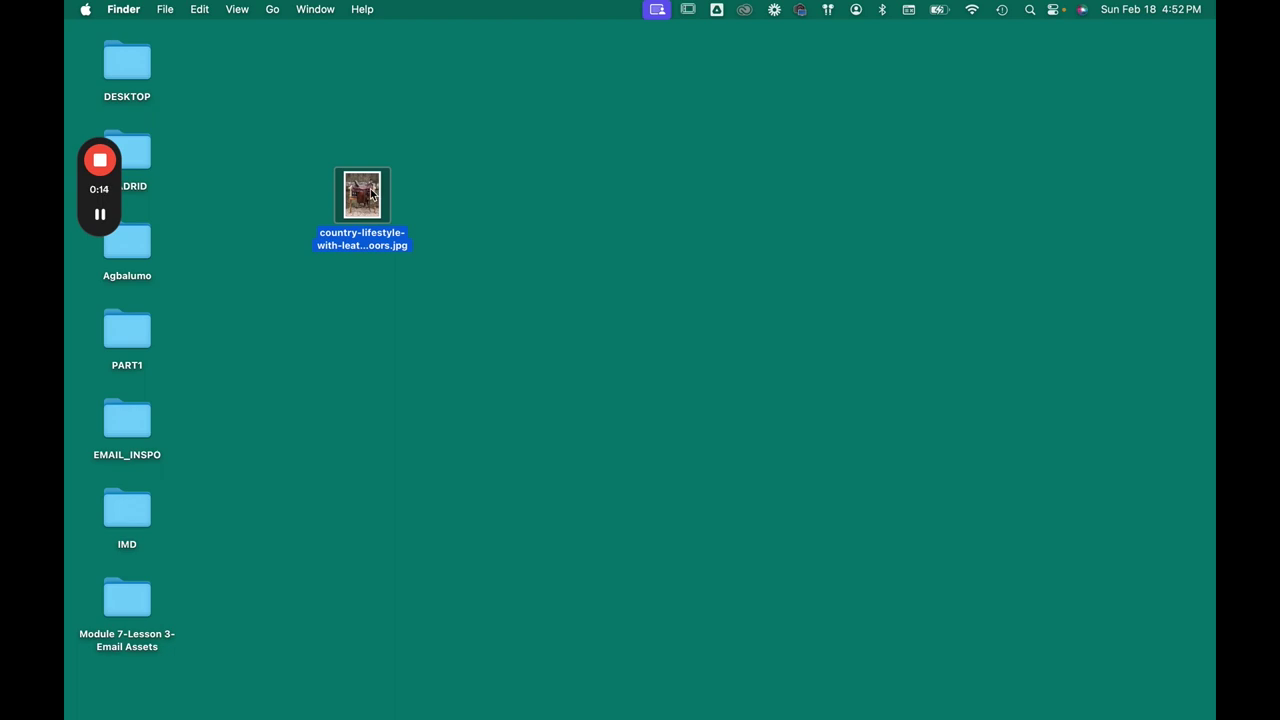
right_click(371, 194)
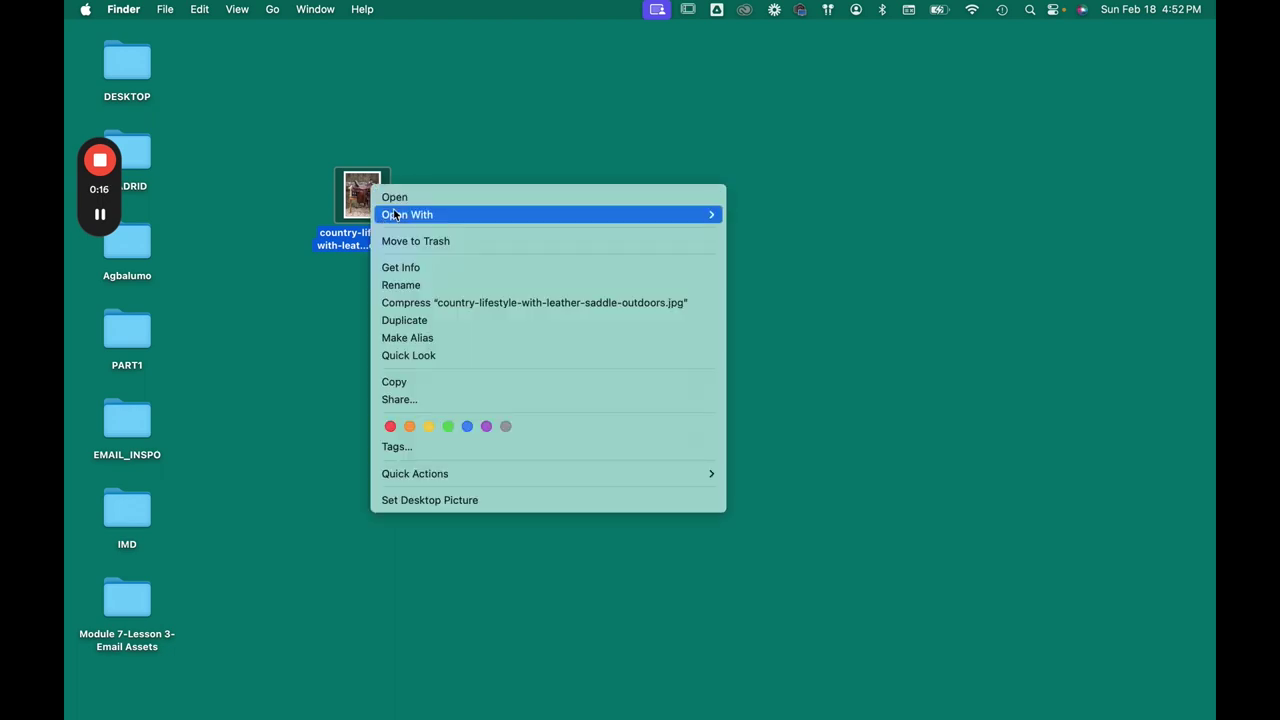
mouse_move(395, 214)
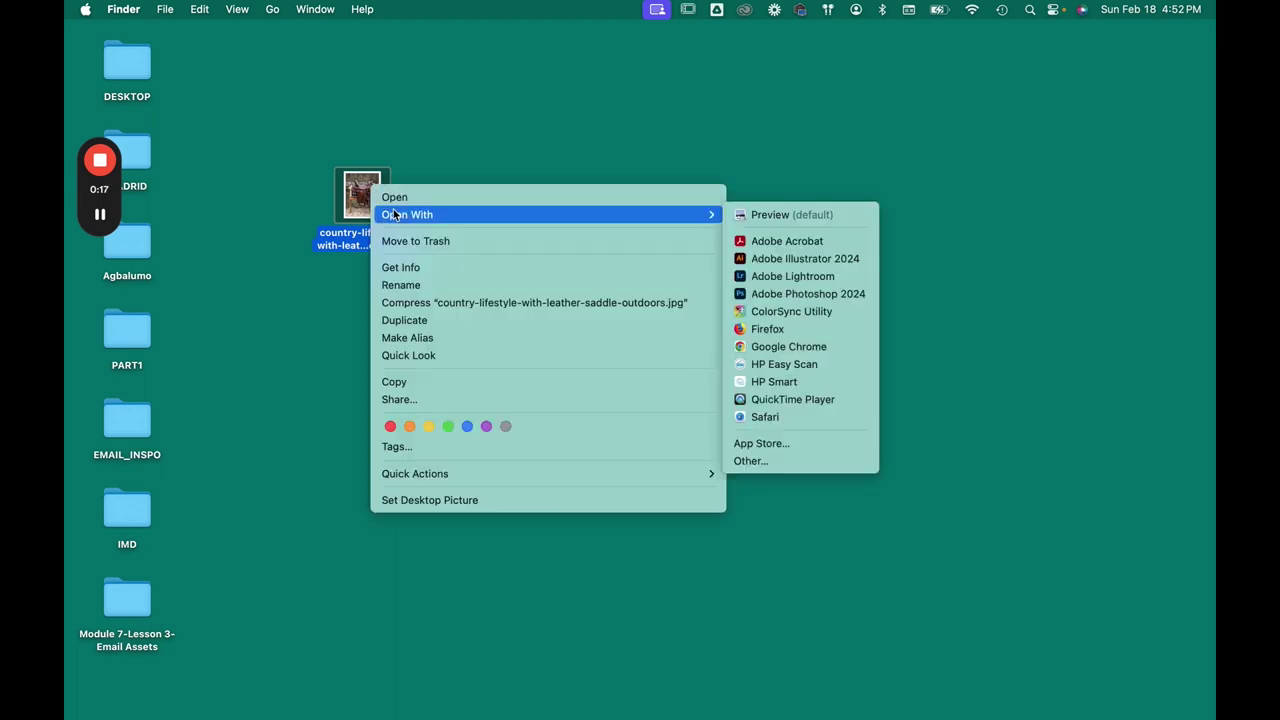
left_click(841, 294)
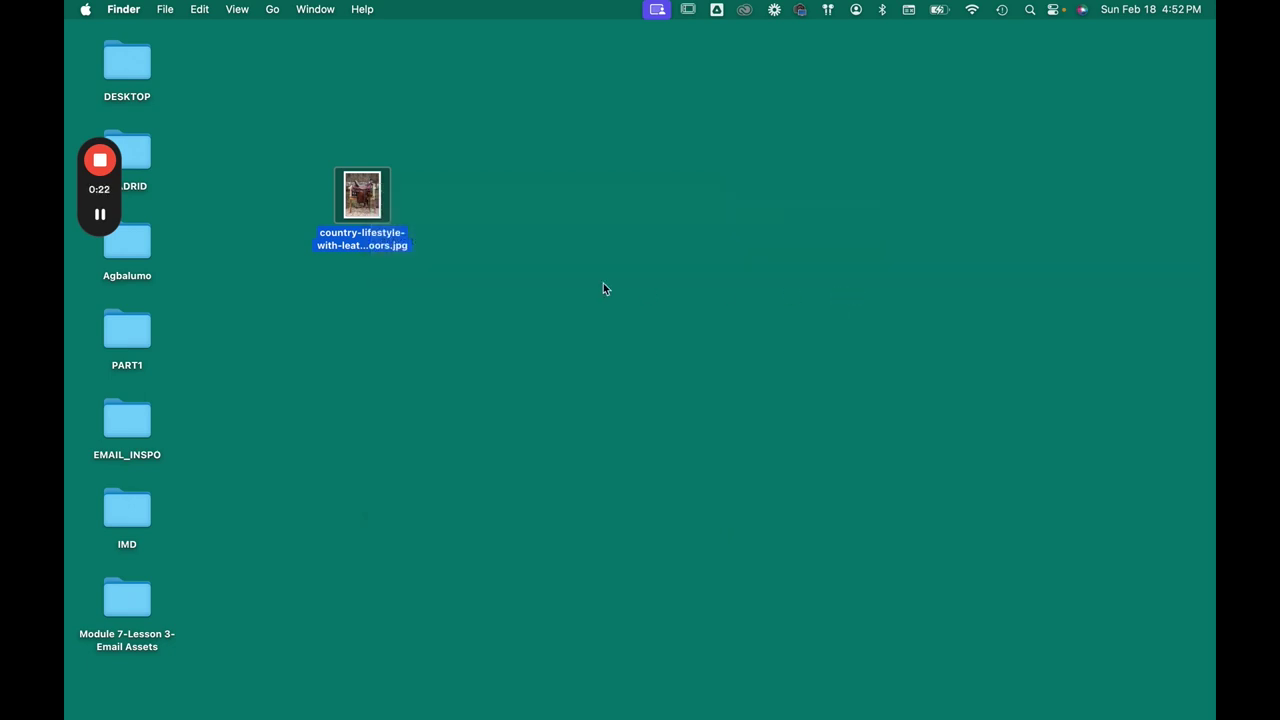
right_click(356, 190)
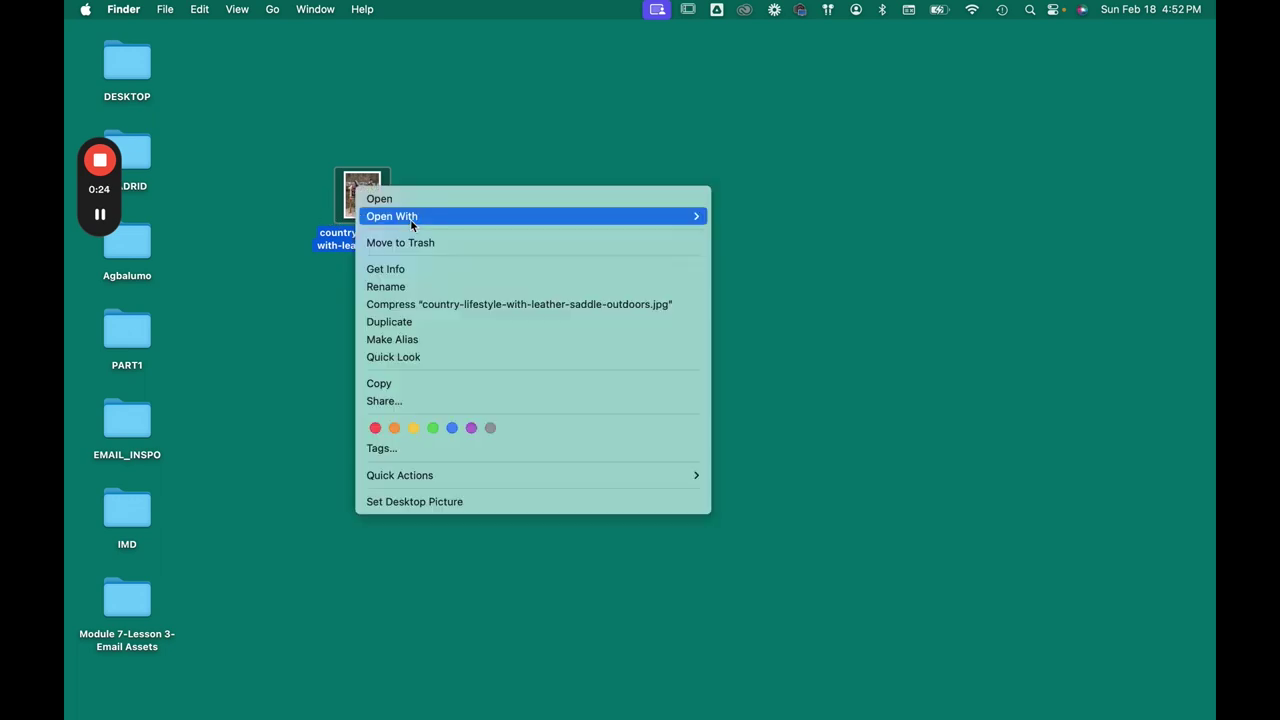
mouse_move(412, 219)
left_click(751, 296)
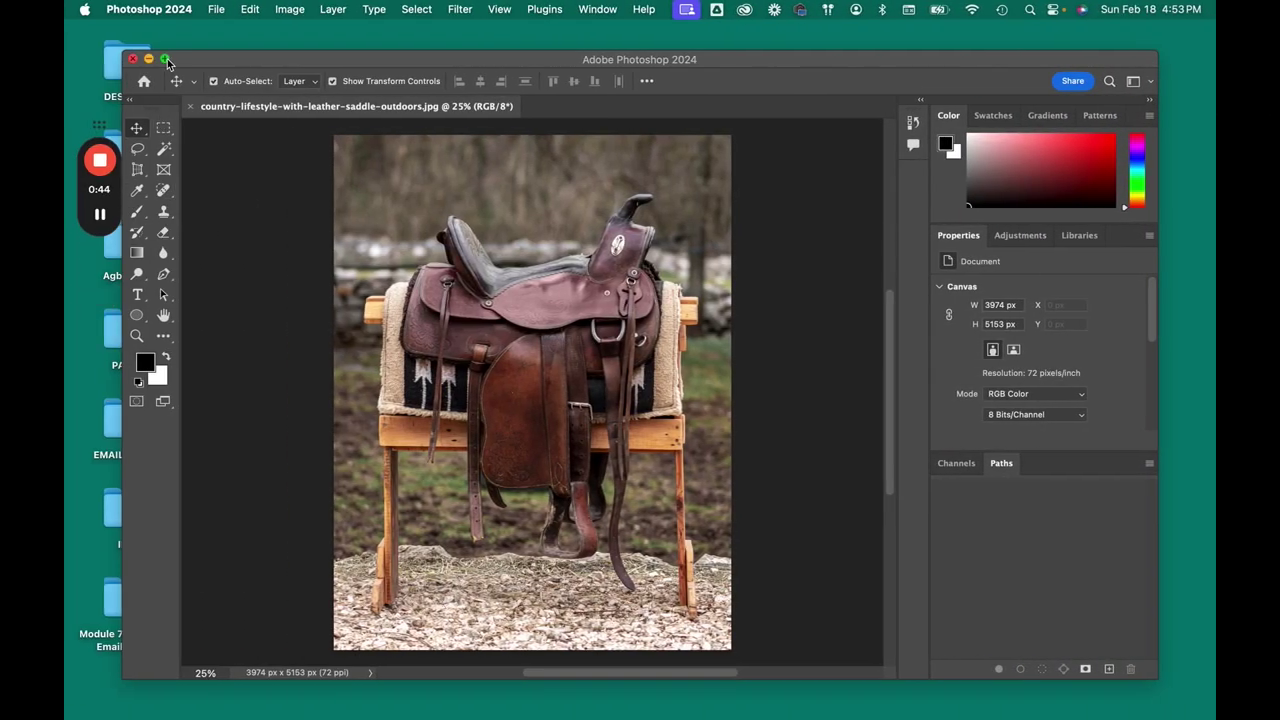
left_click(165, 59)
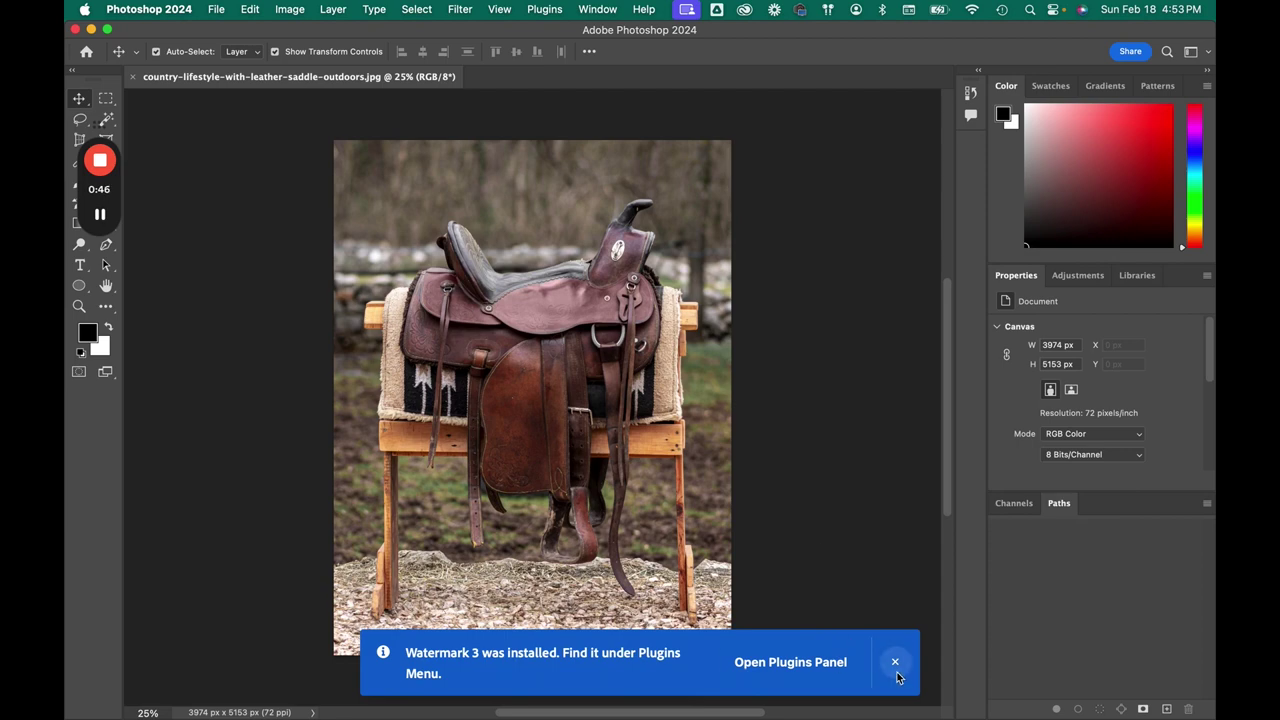
left_click(895, 662)
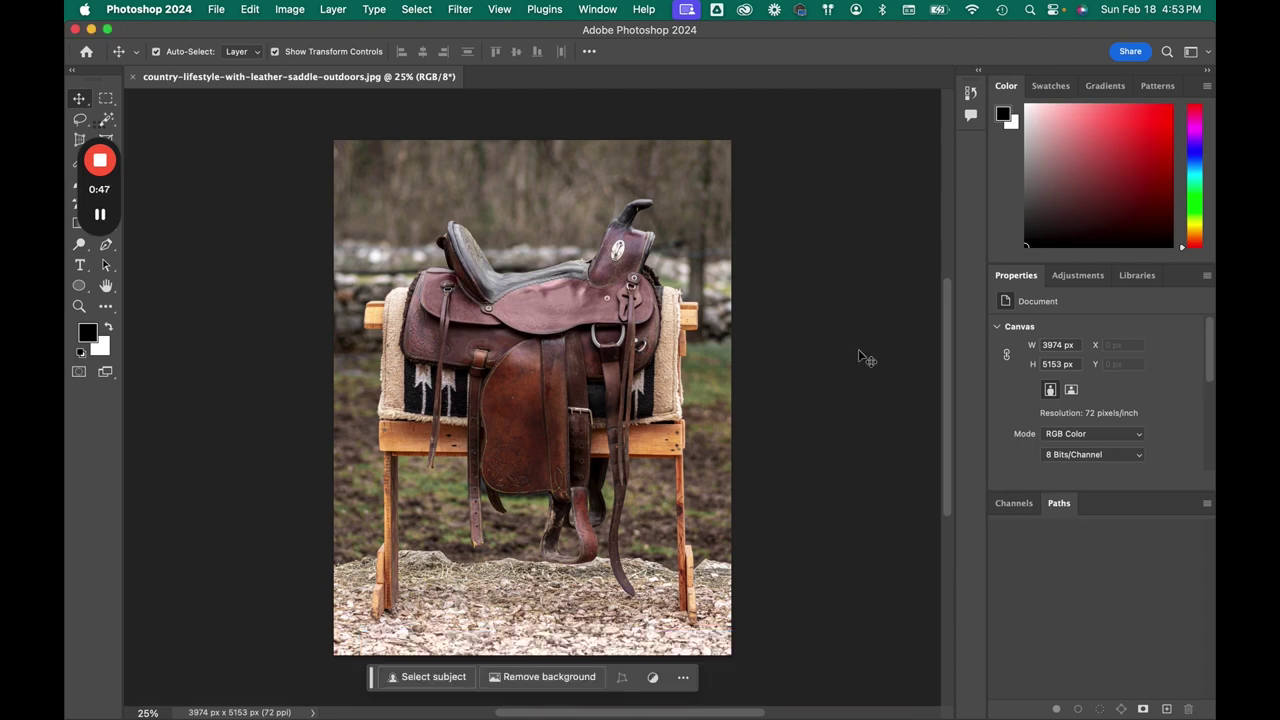
Step: Reset the Essentials workspace to its default layout
left_click(598, 9)
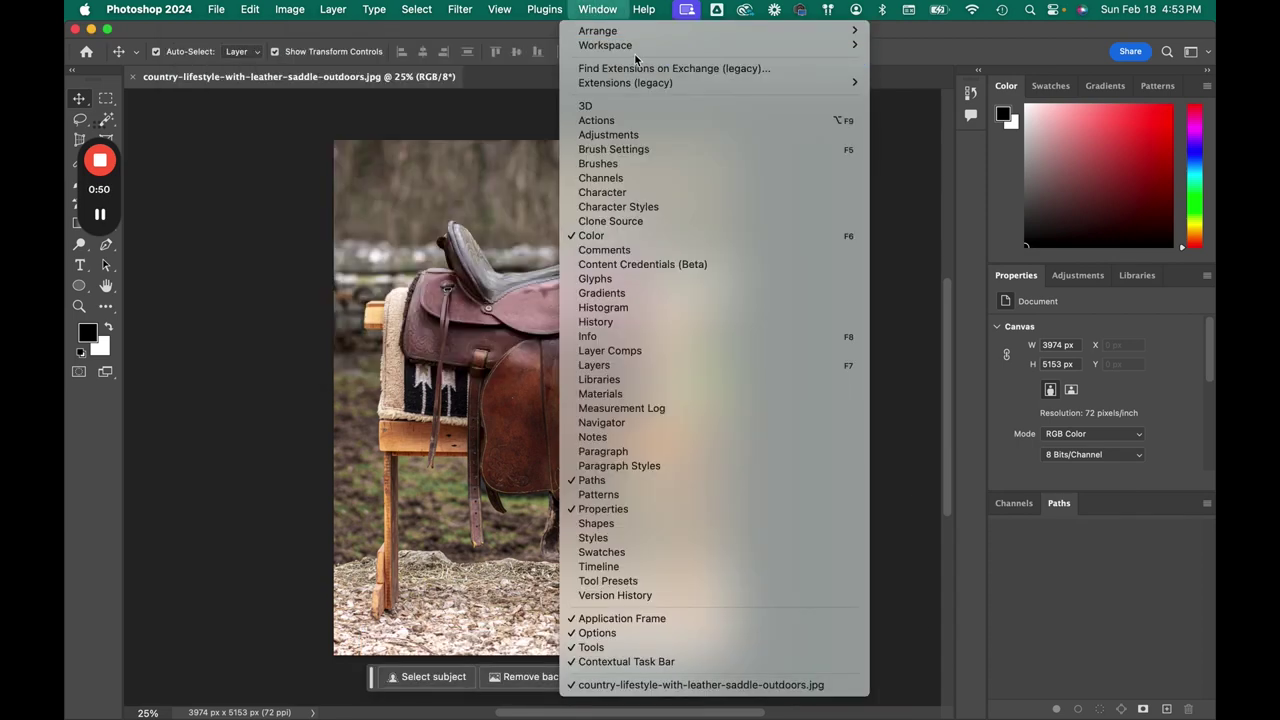
mouse_move(632, 50)
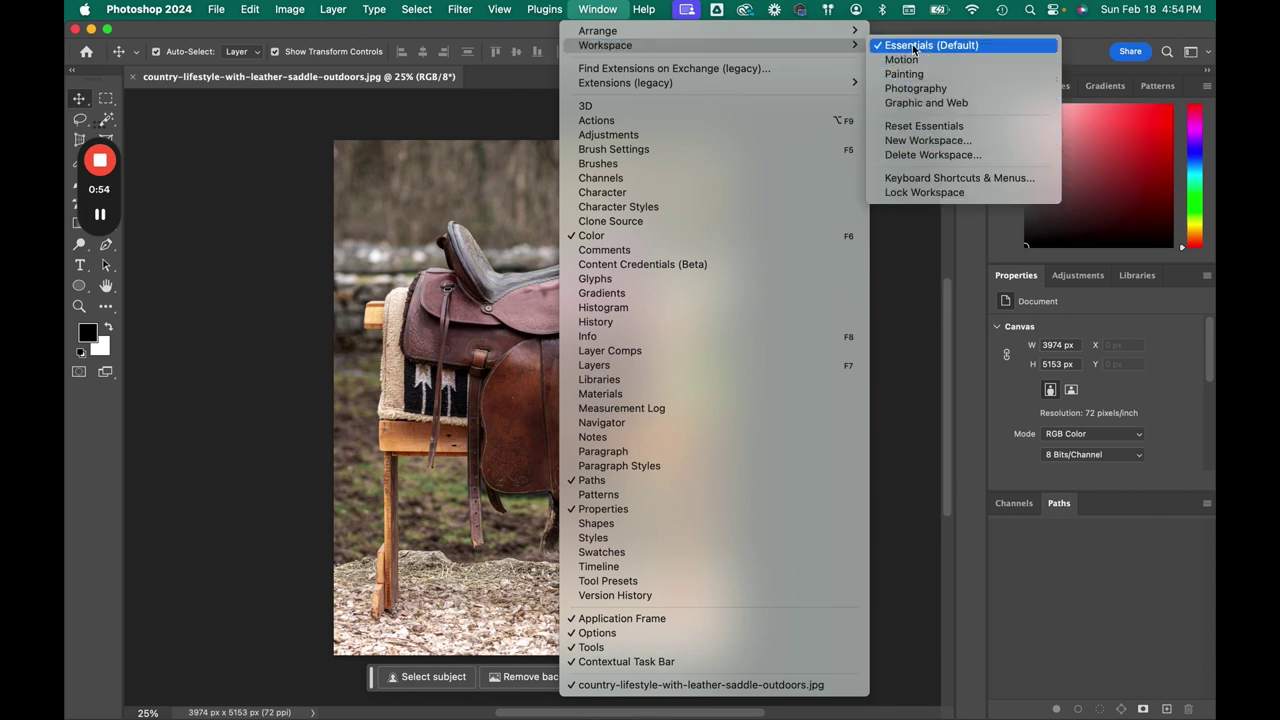
left_click(948, 128)
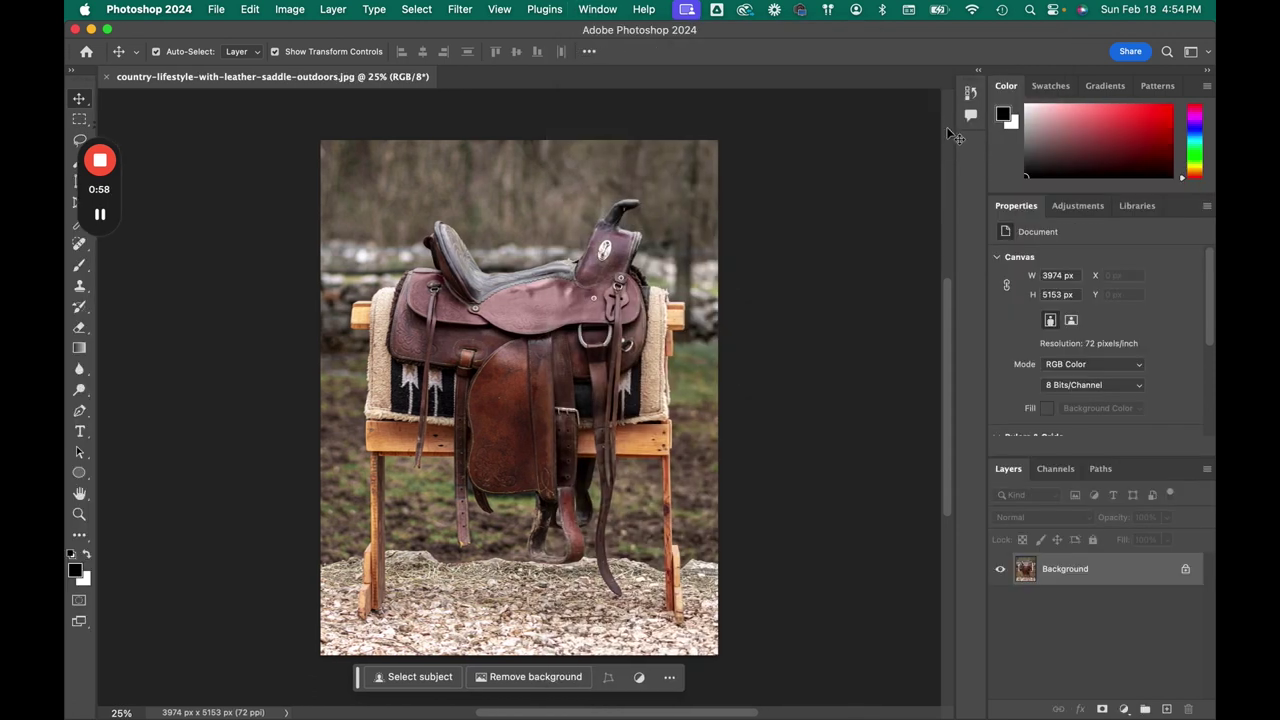
Step: Float the toolbox and a taller Layers panel on either side of the photo, and collapse the docked panels to icons
left_click_drag(80, 72, 225, 120)
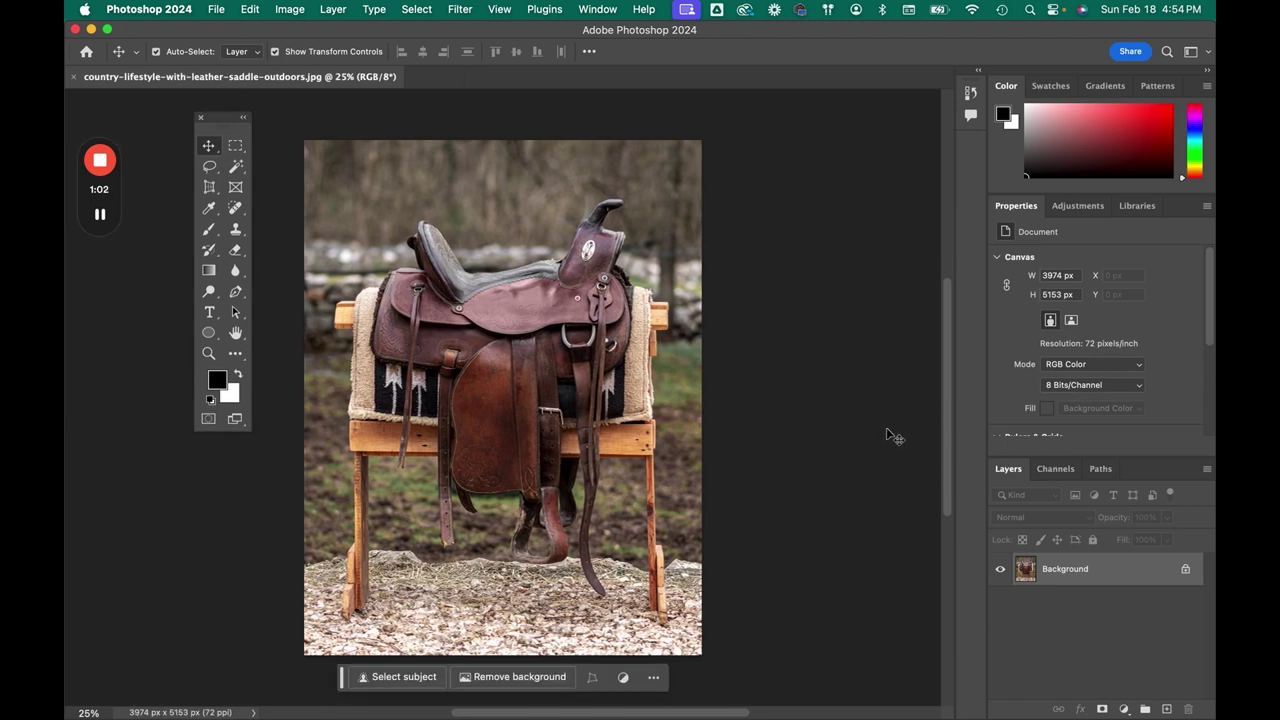
left_click_drag(1035, 473, 785, 142)
left_click(1207, 72)
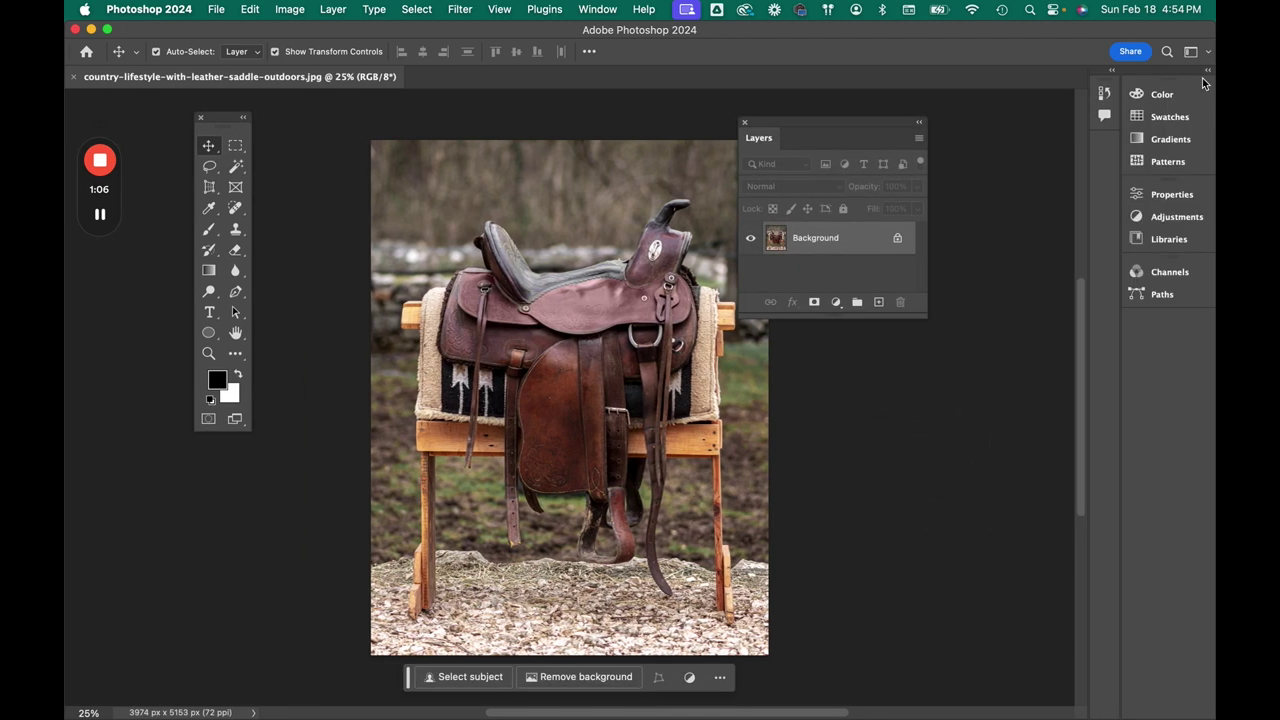
left_click_drag(866, 143, 974, 126)
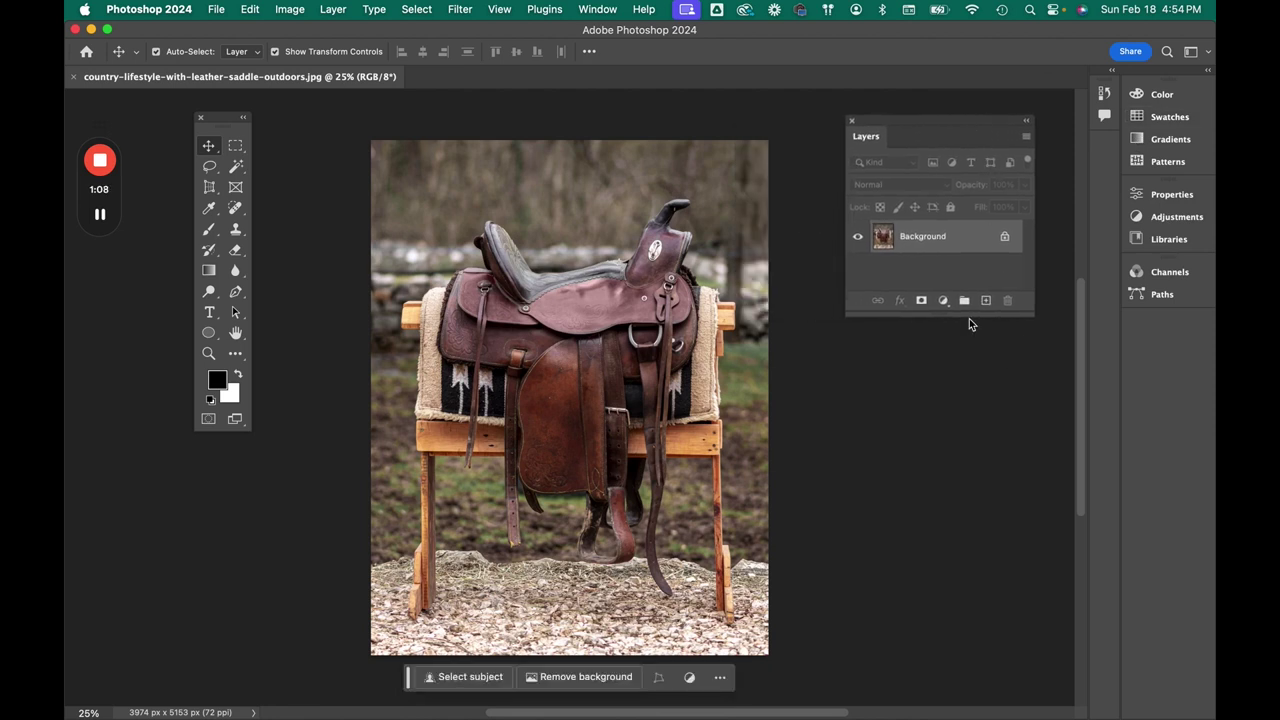
left_click_drag(969, 317, 988, 460)
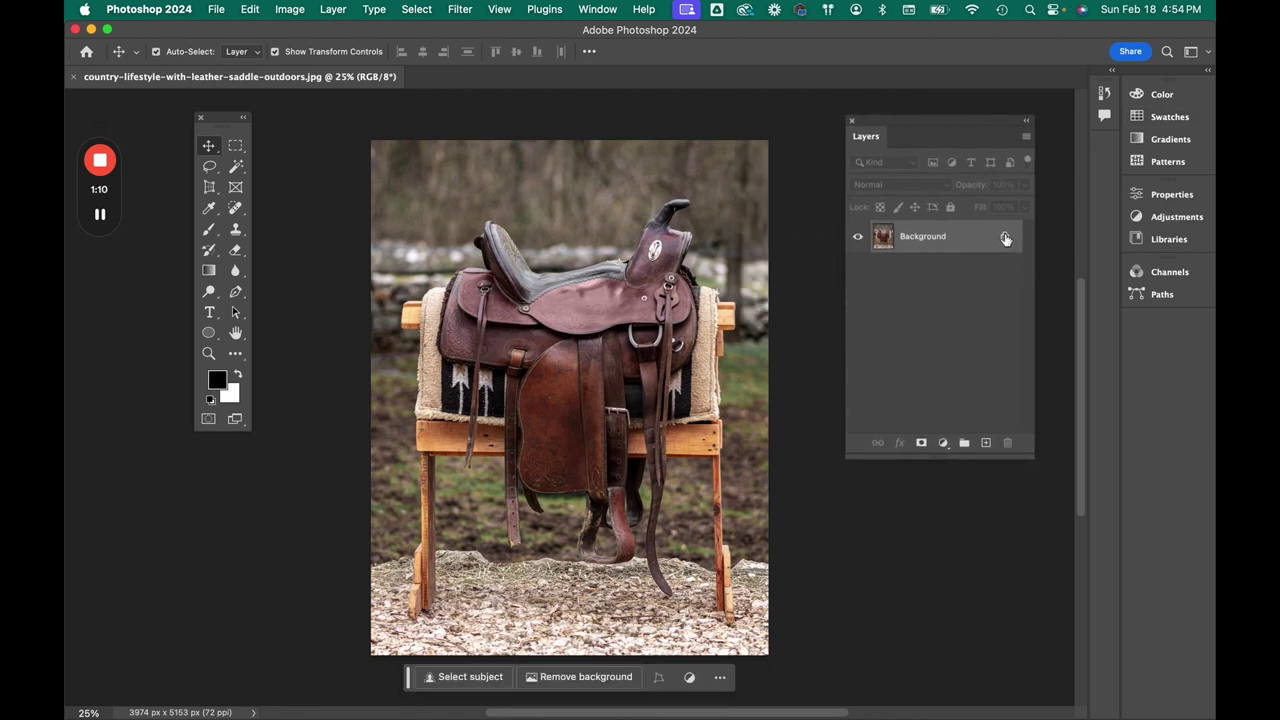
Step: Unlock the Background layer and move the floating toolbox closer to the photo
left_click(1006, 238)
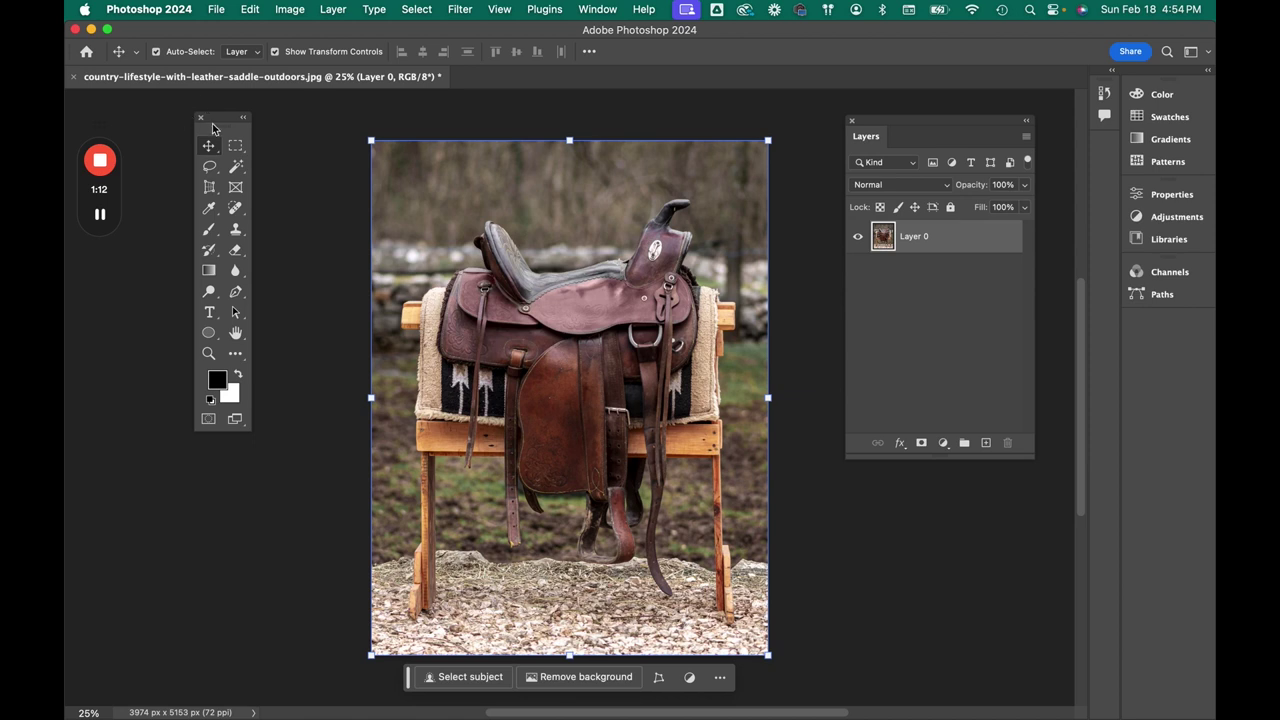
left_click_drag(226, 119, 257, 122)
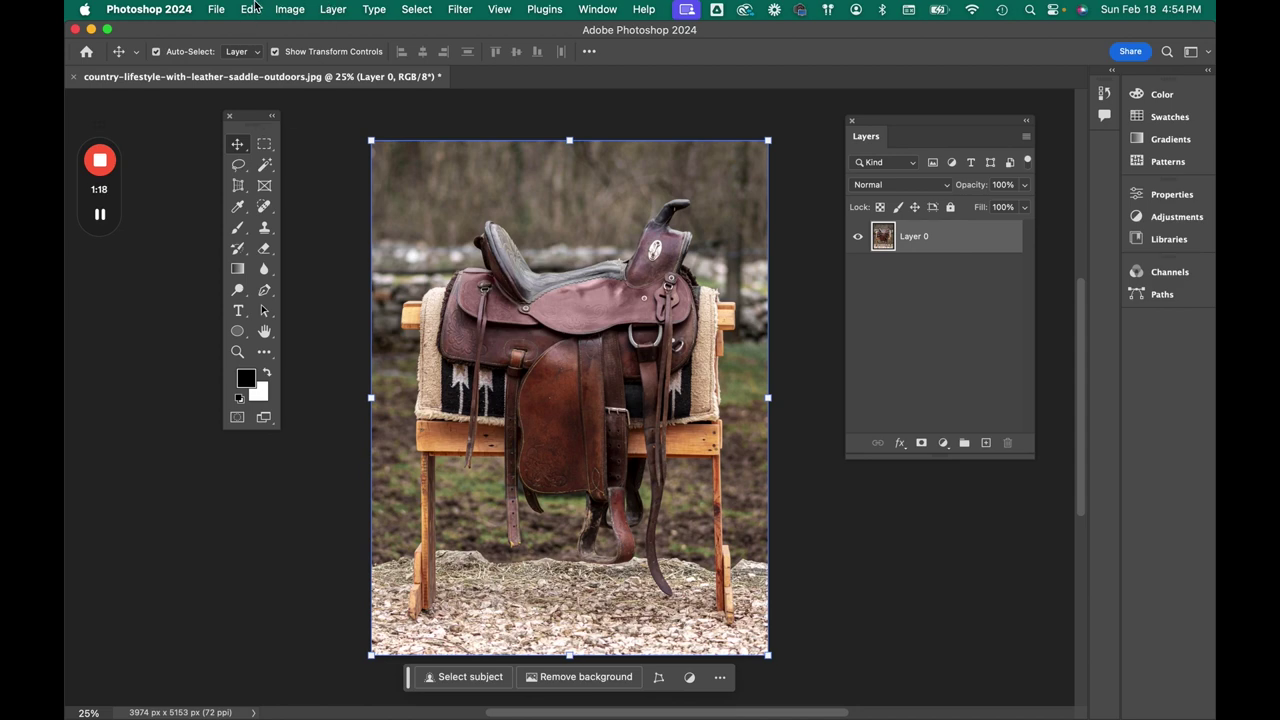
Step: Set the image resolution to 300 pixels/inch with Resample turned off
left_click(288, 9)
left_click(332, 133)
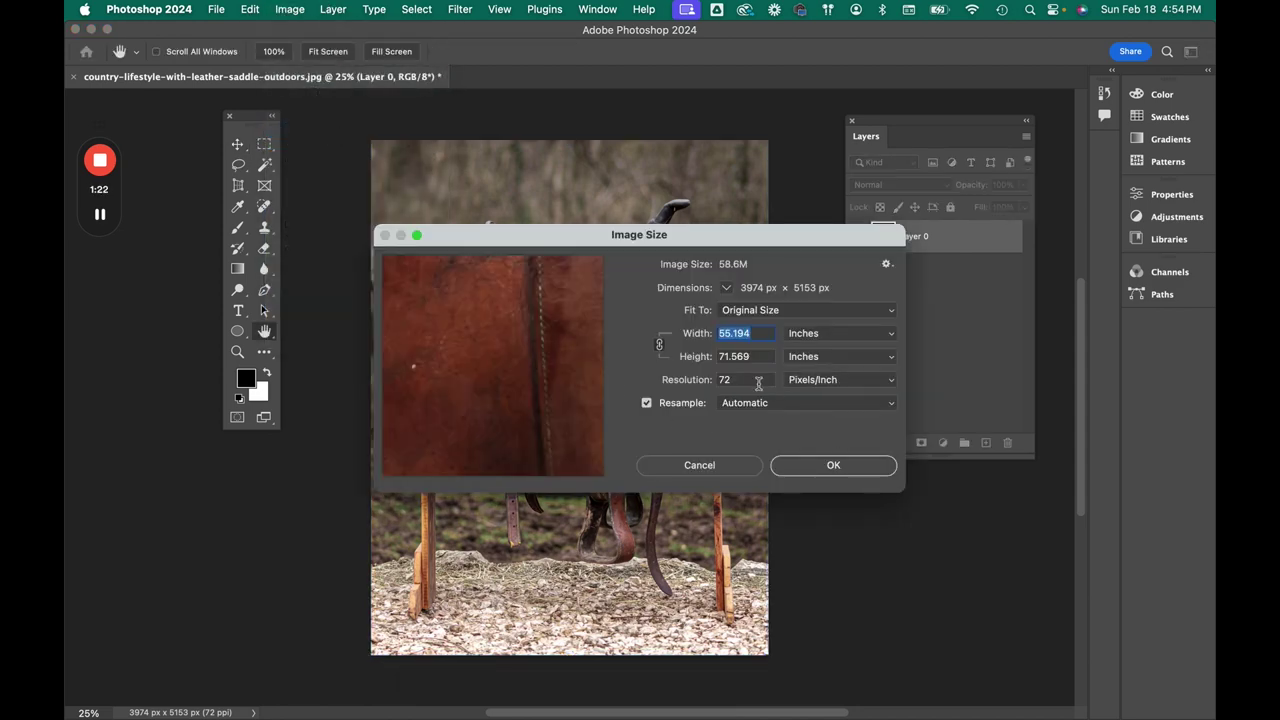
double_click(759, 382)
type("3")
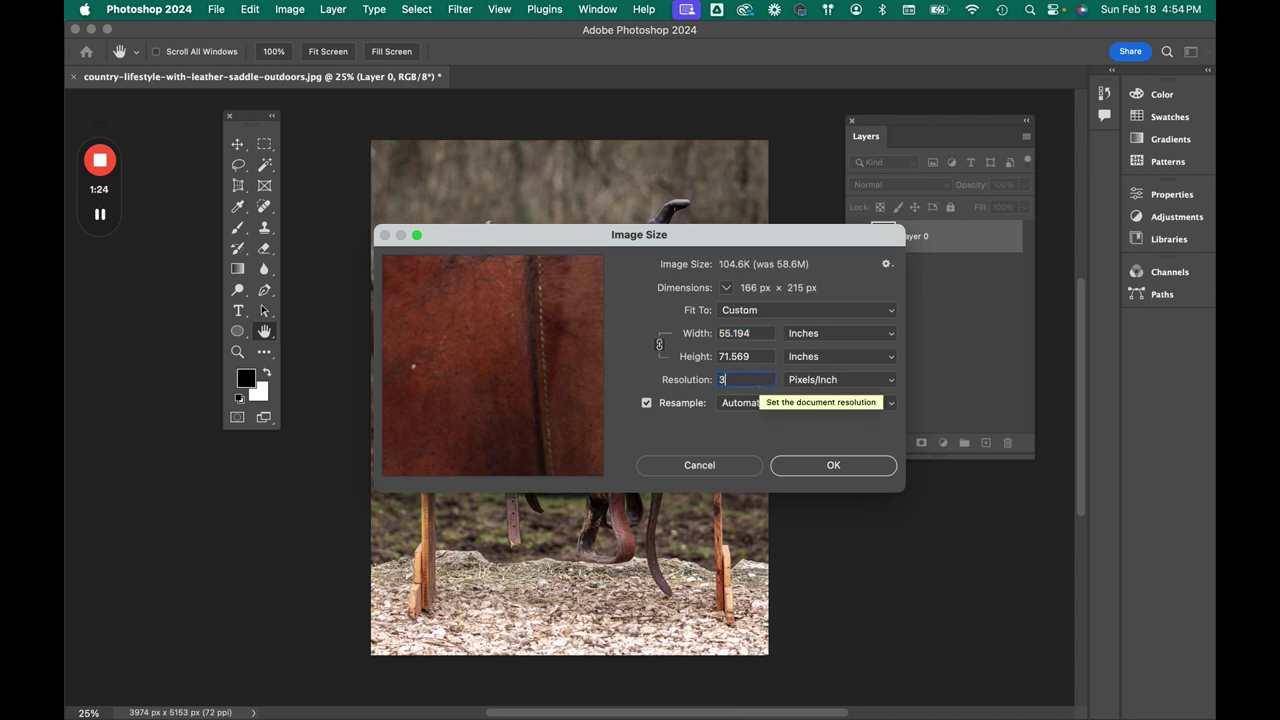
left_click(646, 404)
type("0")
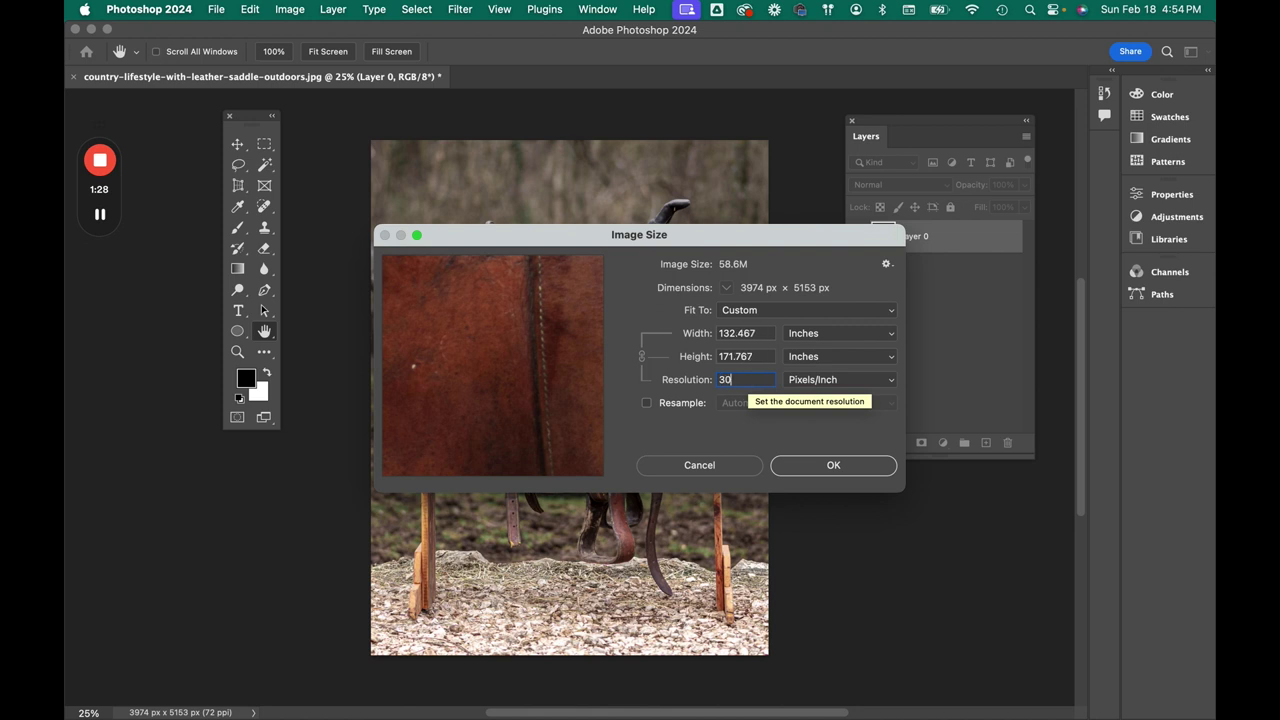
type("0")
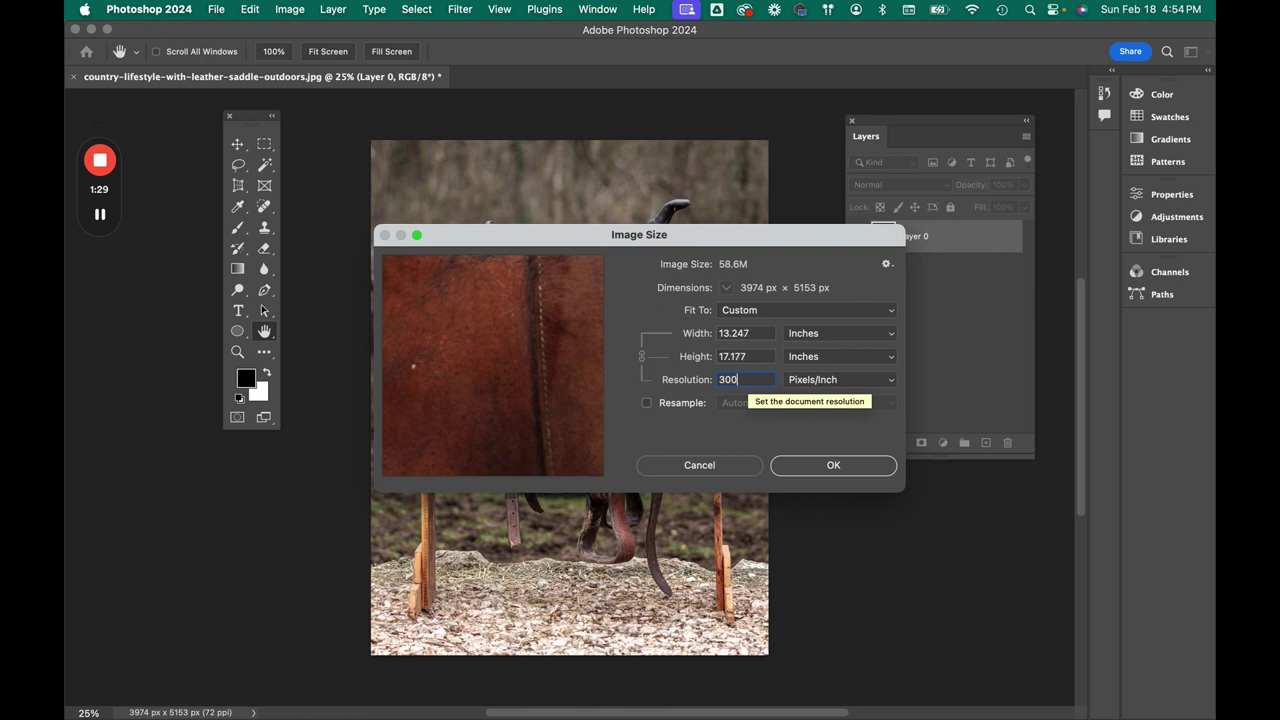
left_click(830, 465)
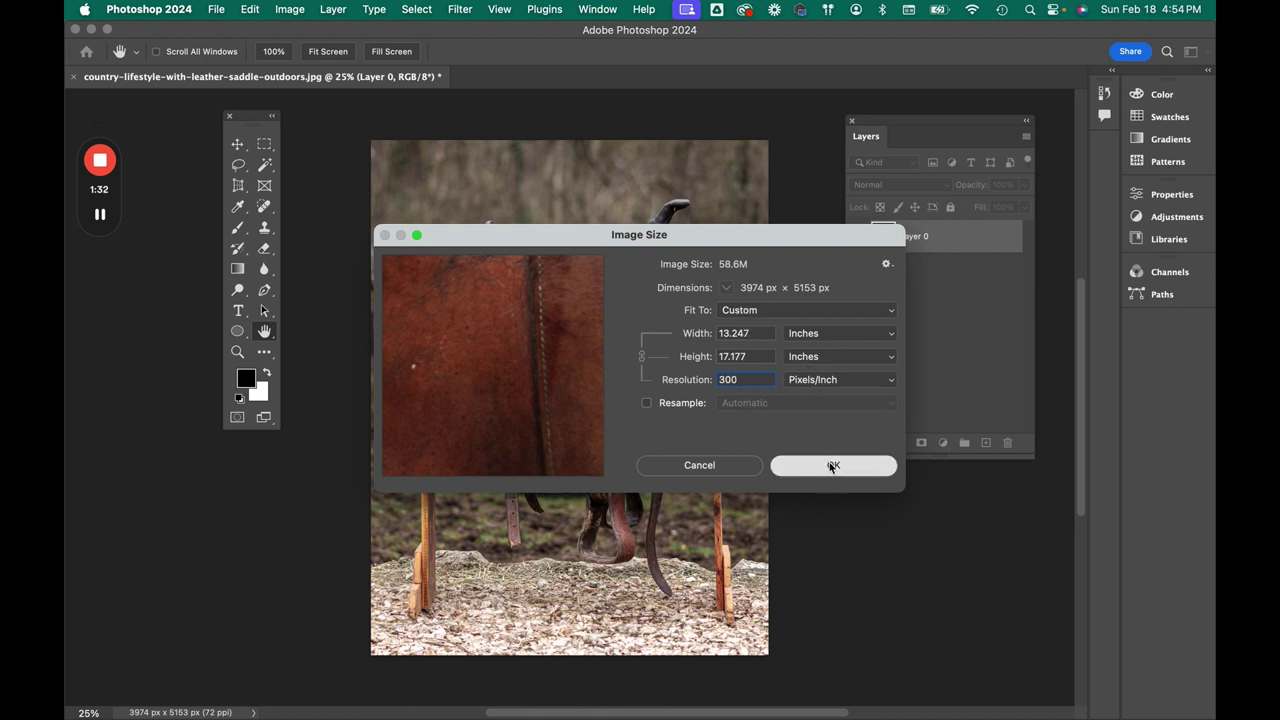
left_click(823, 466)
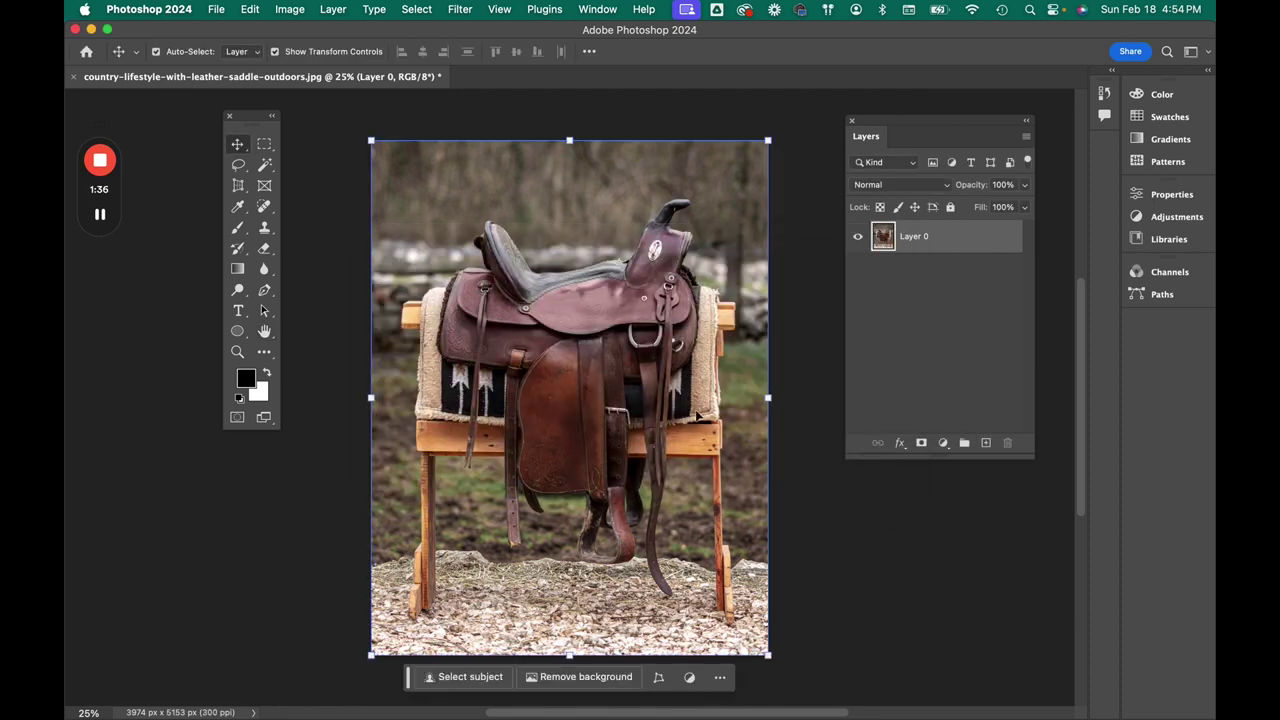
Step: Start the Camera Raw filter on the photo and set Exposure to +0.70, Shadows to +11 and Temperature to -4
scroll(598, 497, "down", 2)
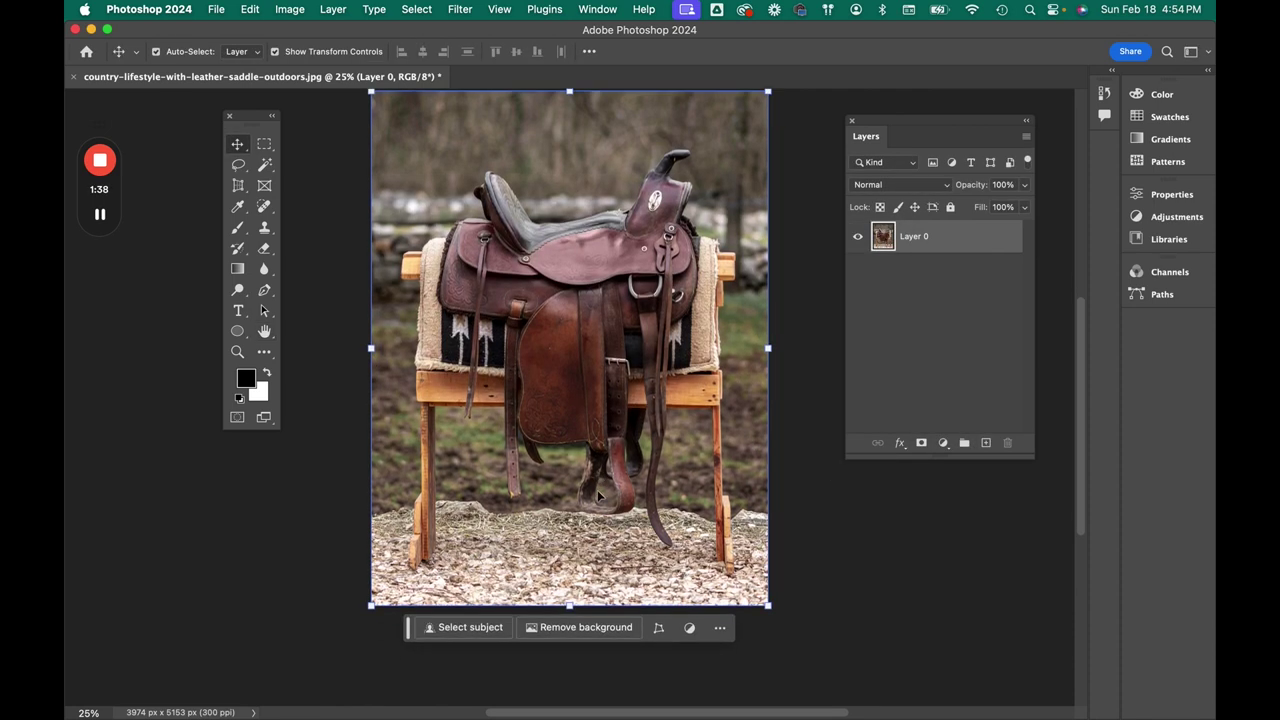
scroll(598, 497, "up", 1)
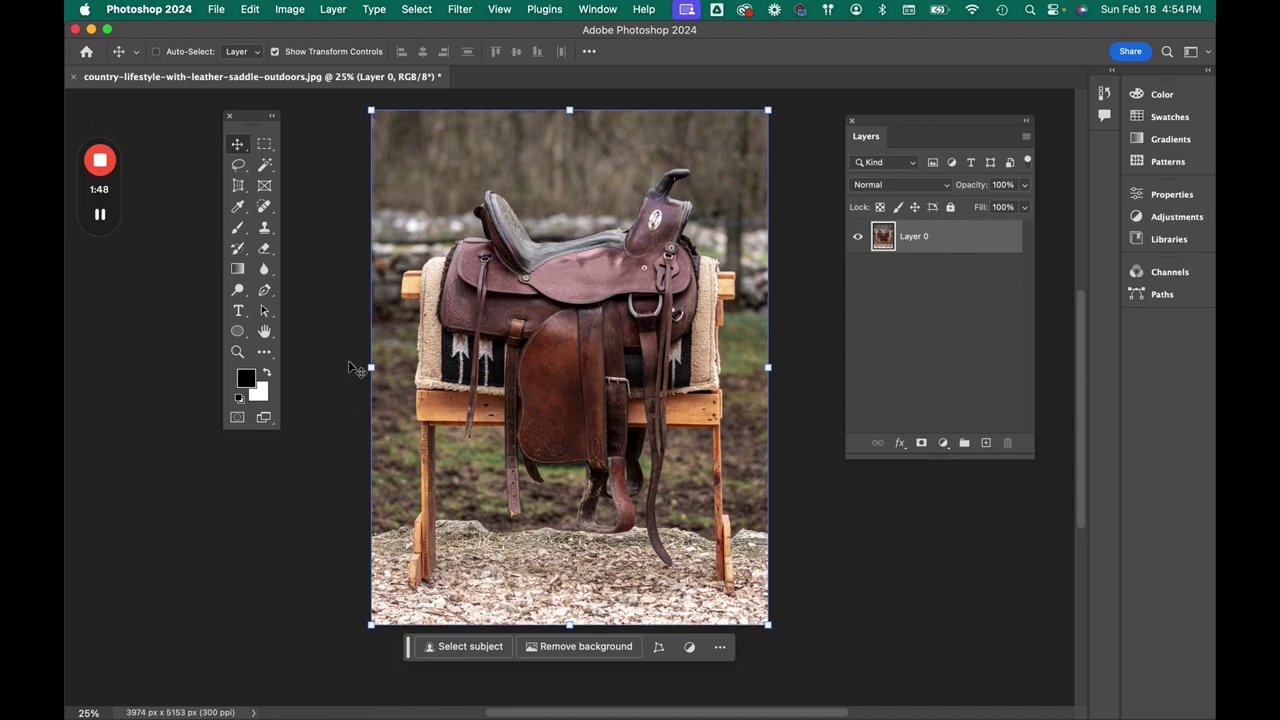
key("shift+super+a")
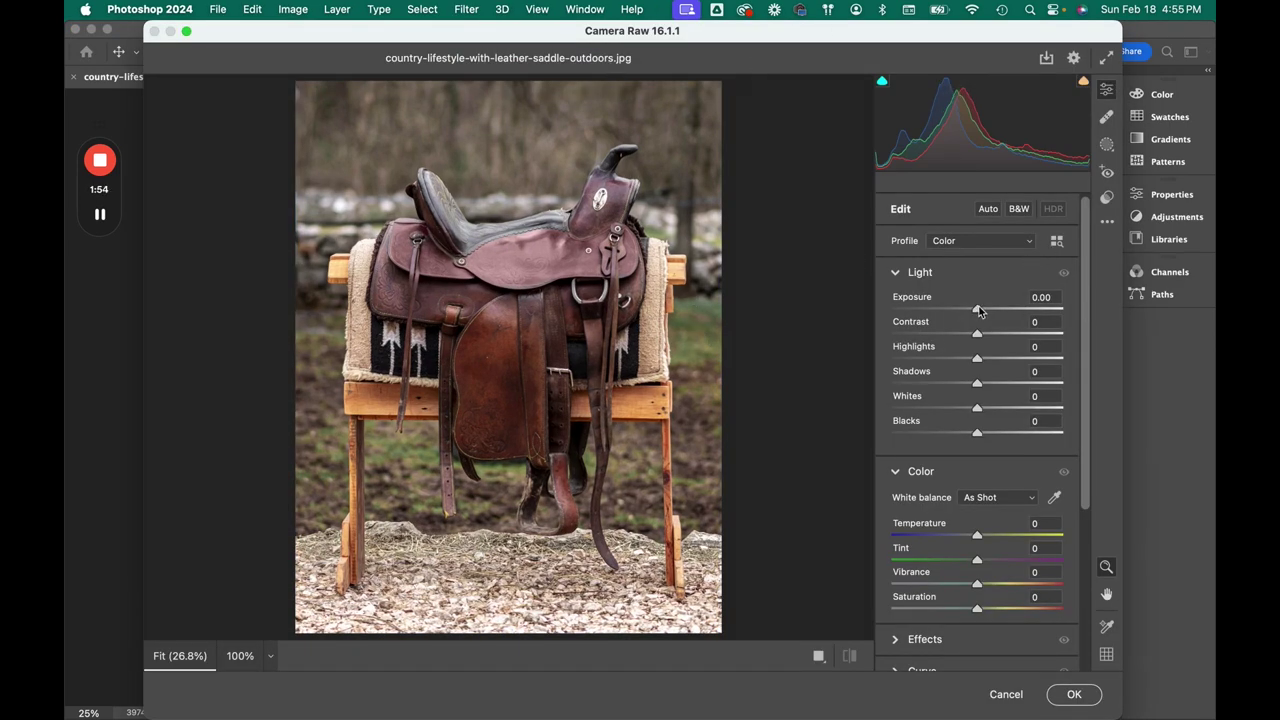
left_click_drag(977, 313, 989, 313)
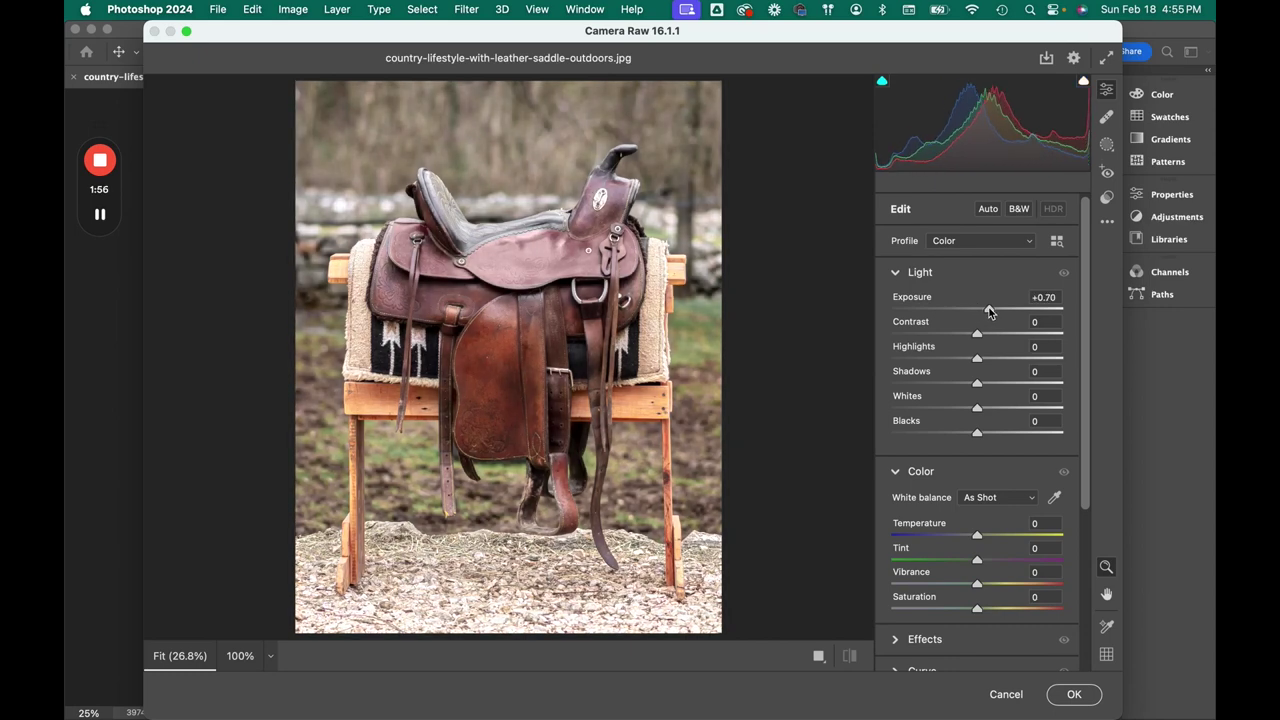
left_click_drag(978, 386, 989, 389)
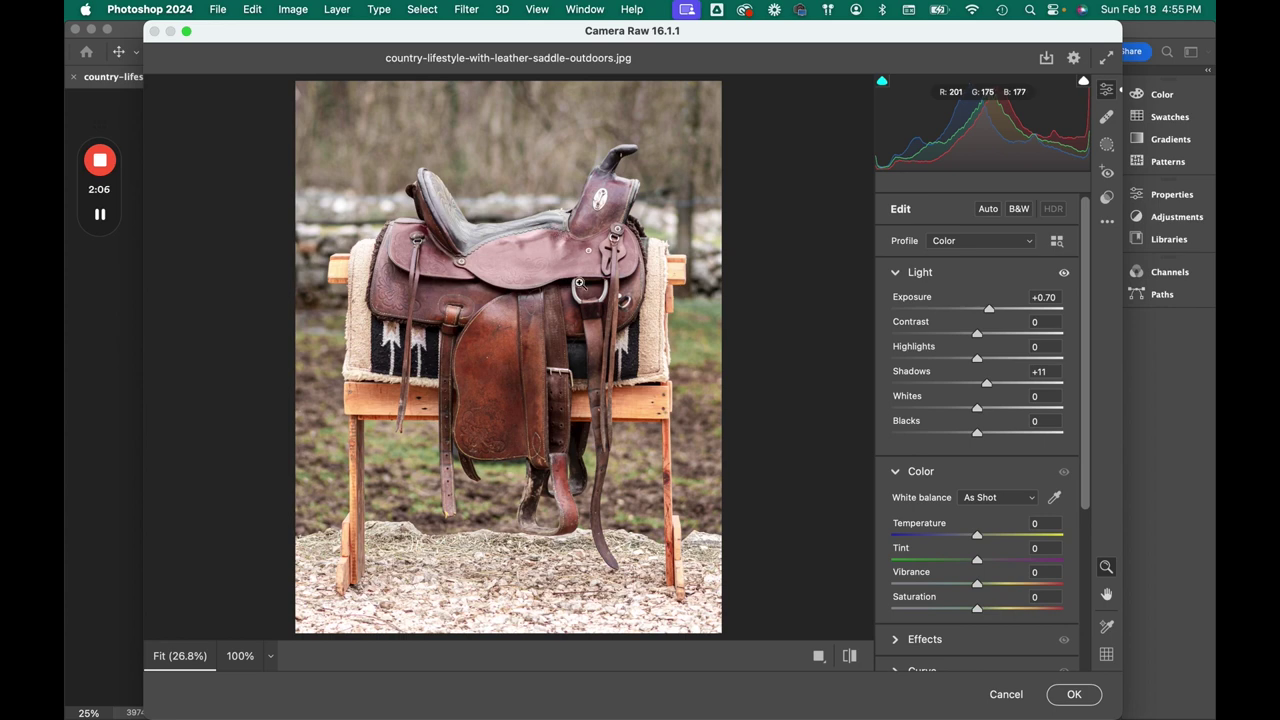
left_click_drag(978, 537, 976, 539)
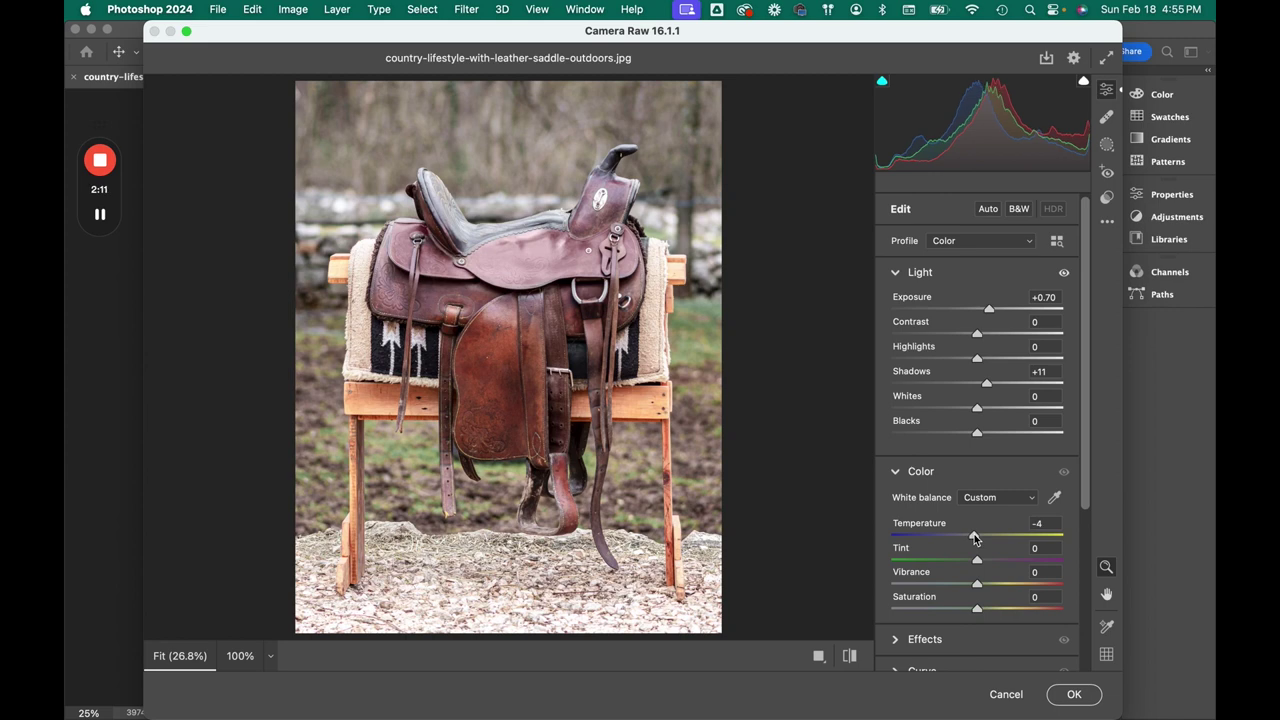
Step: Reduce the Exposure to +0.30, compare the before and after views, and apply the Camera Raw adjustments
left_click(847, 656)
left_click_drag(993, 309, 988, 314)
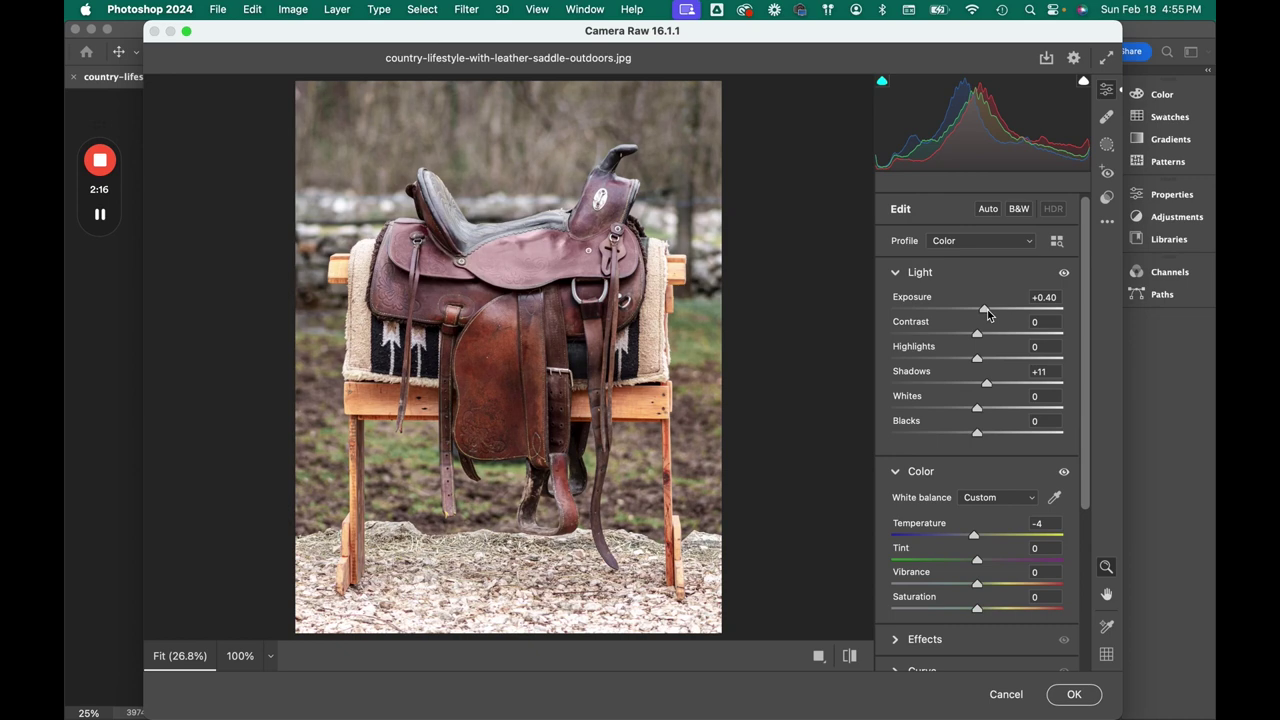
left_click(850, 656)
left_click(850, 656)
left_click(850, 656)
left_click(850, 656)
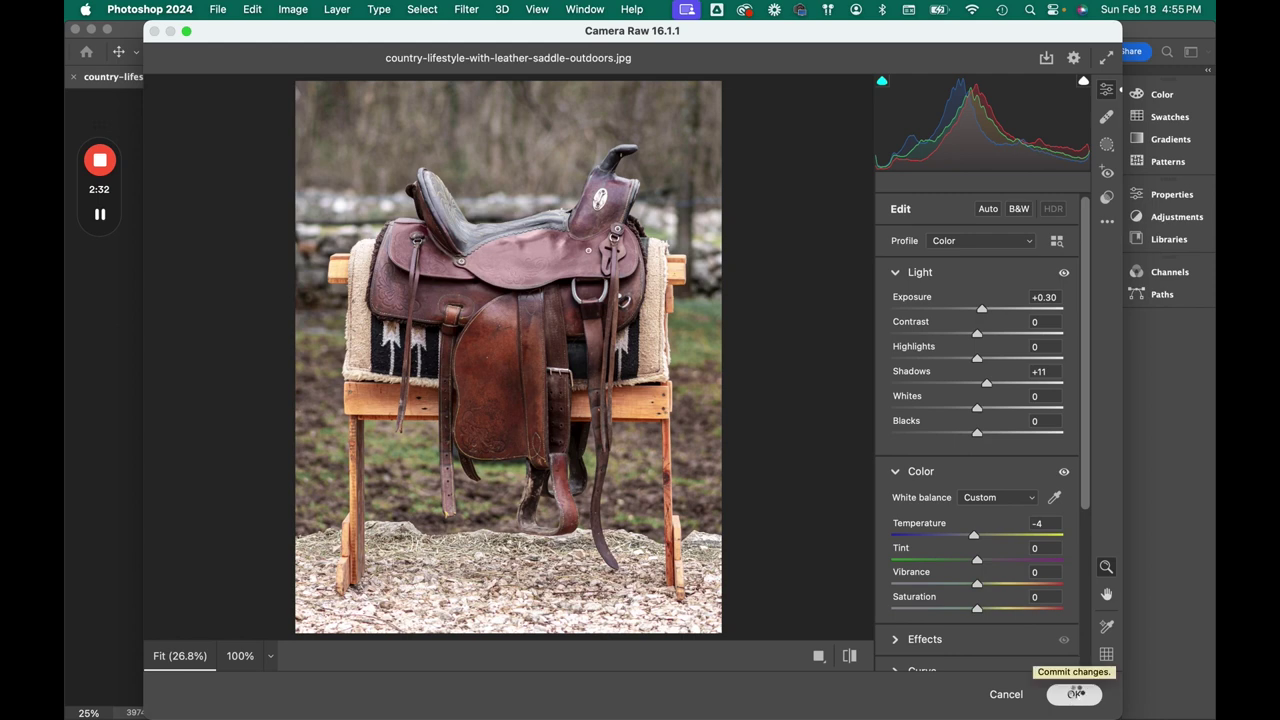
left_click(1075, 694)
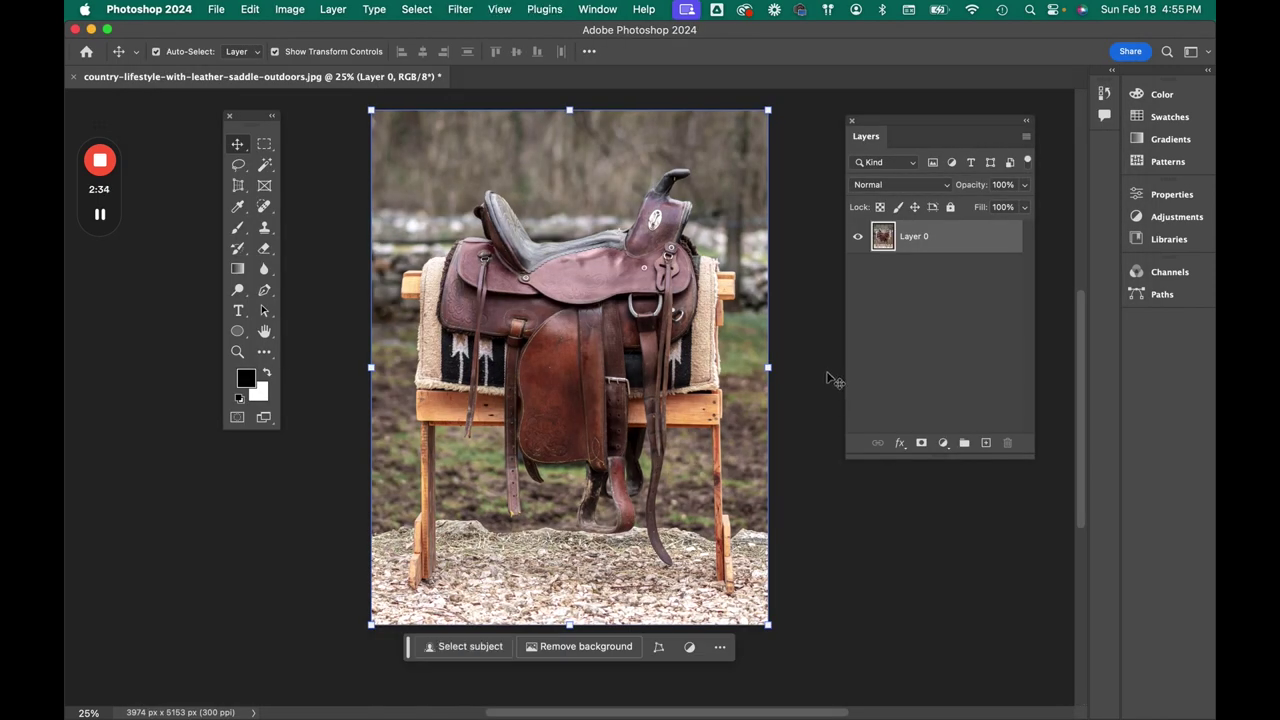
Step: Deepen the photo's dark tones with a Levels adjustment by raising the RGB black input level slightly
key("super+l")
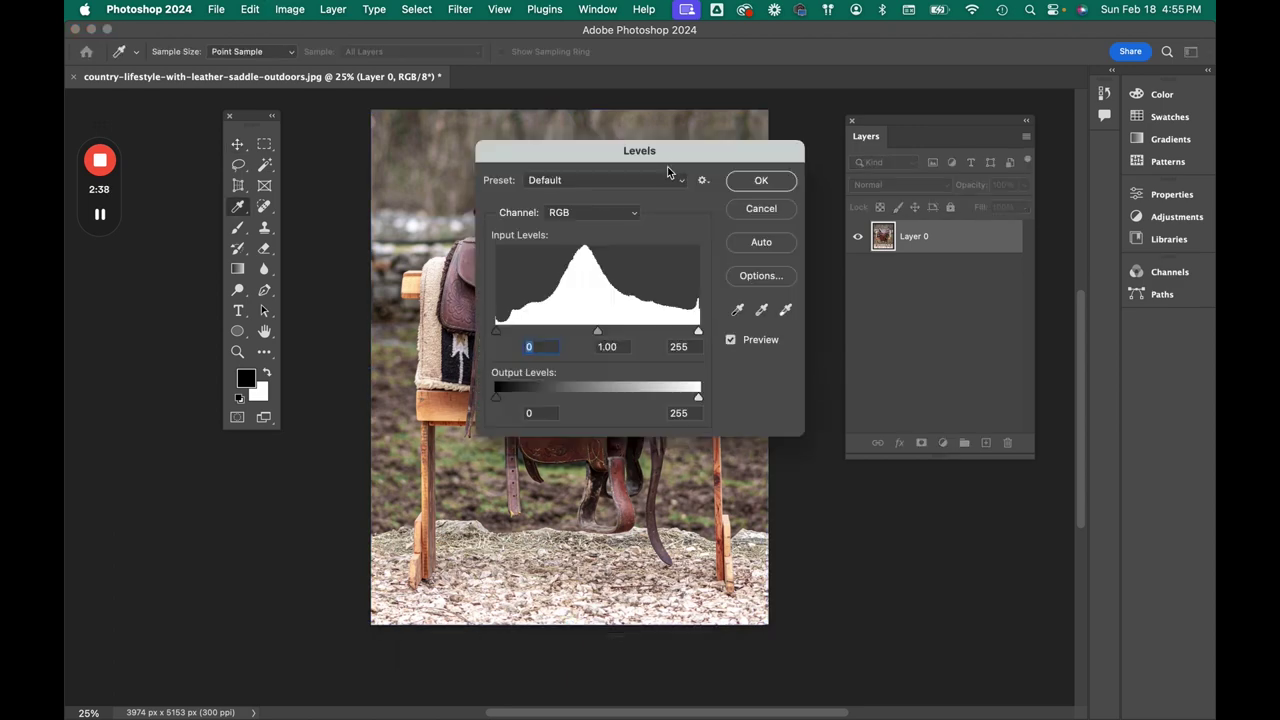
left_click_drag(683, 162, 978, 308)
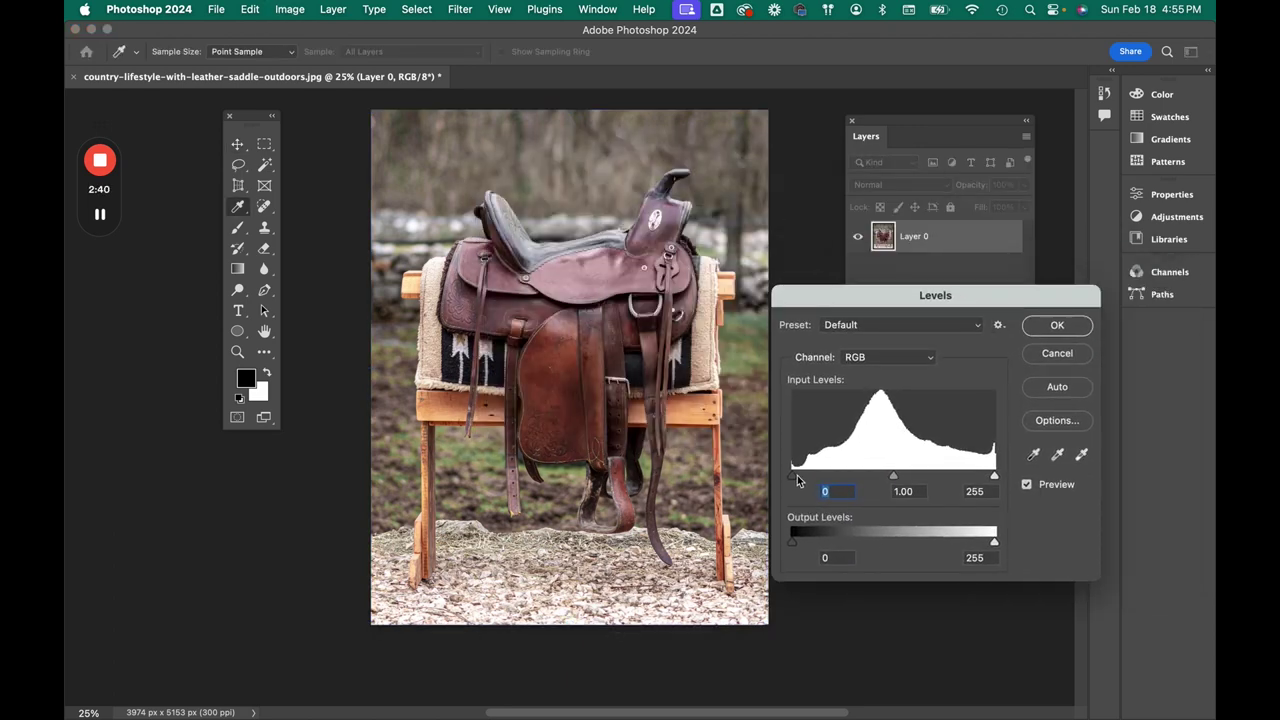
left_click_drag(797, 475, 801, 477)
left_click(1056, 324)
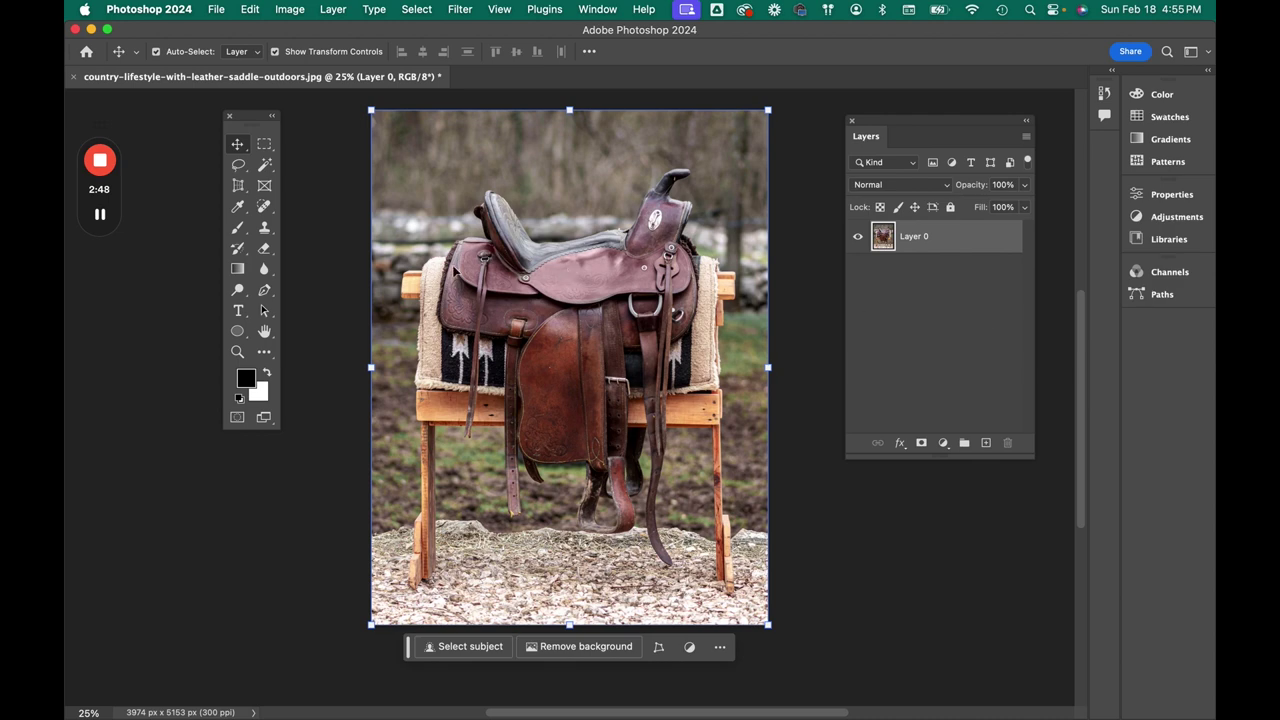
Step: Activate the Pen tool in Path mode, ready for tracing the leather from the saddle's rear skirt
left_click(265, 292)
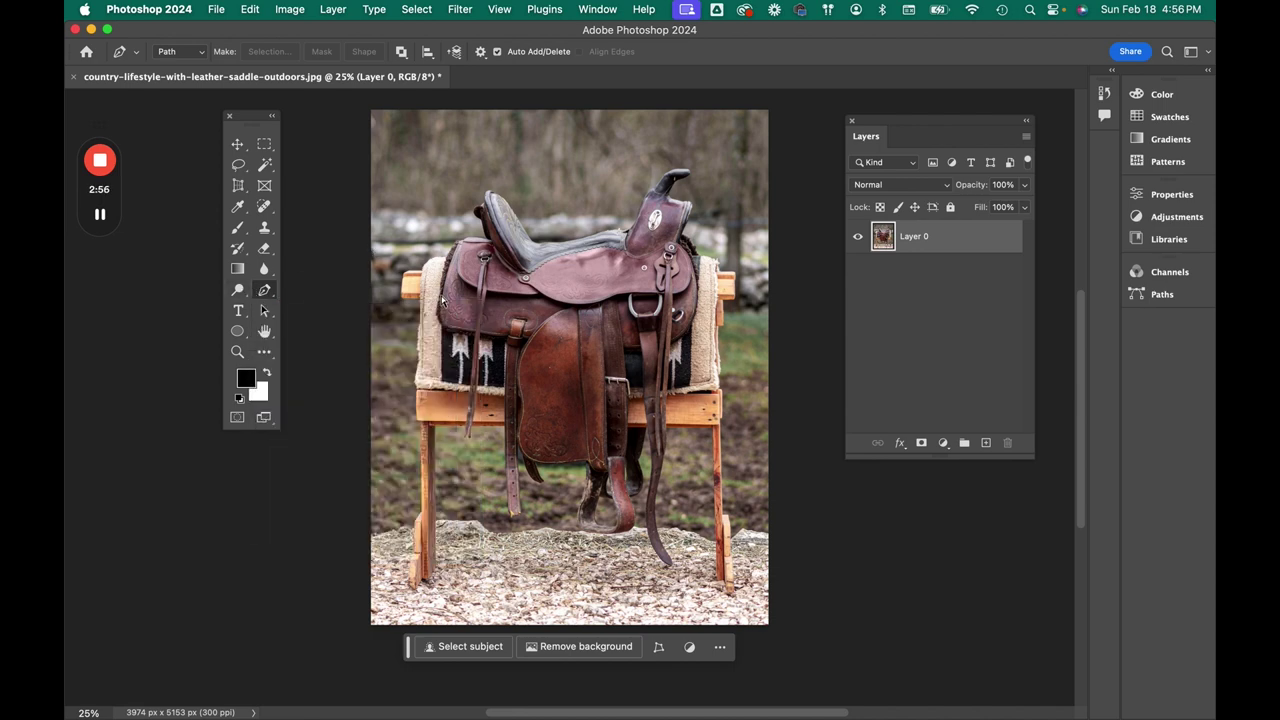
scroll(443, 302, "up", 3)
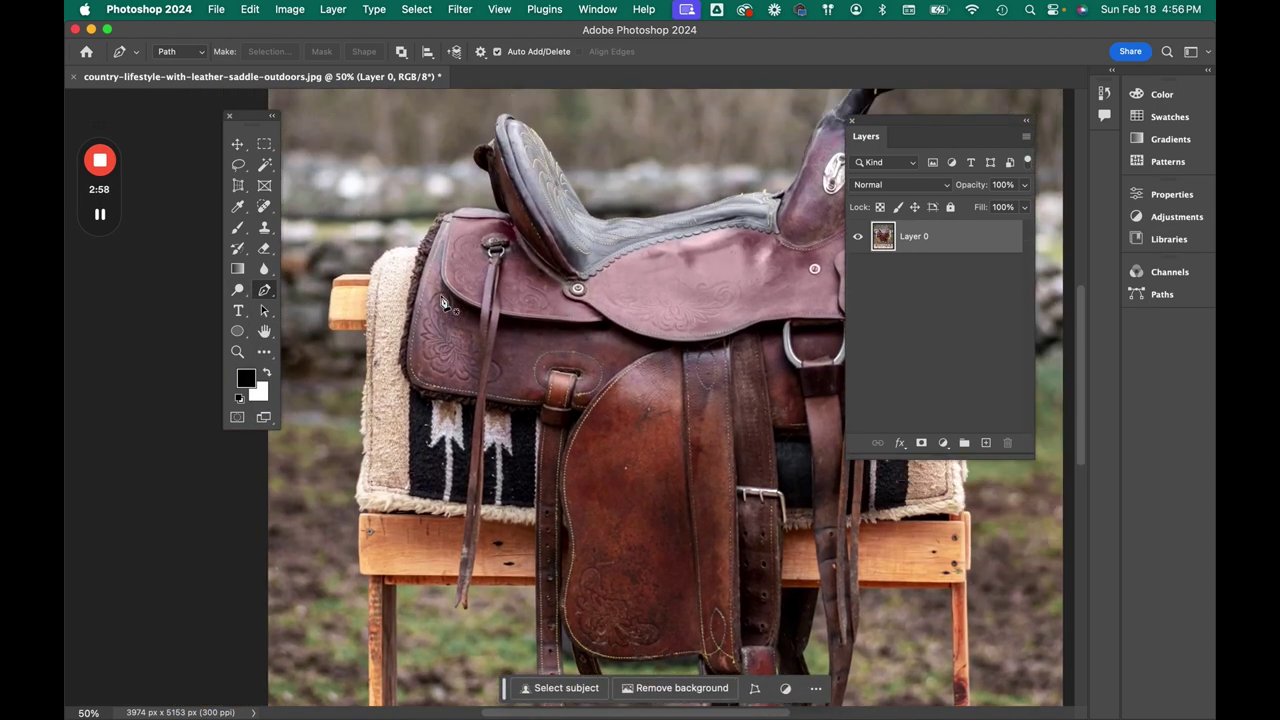
scroll(443, 302, "up", 4)
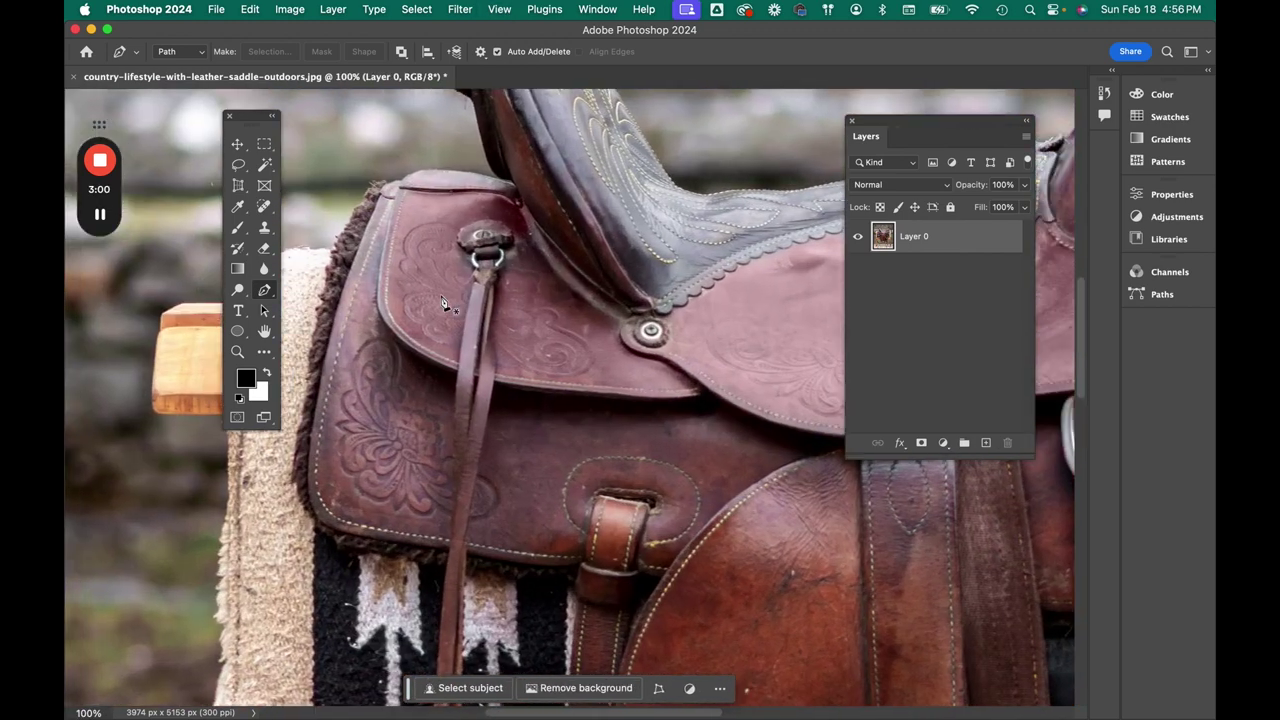
scroll(443, 302, "left", 2)
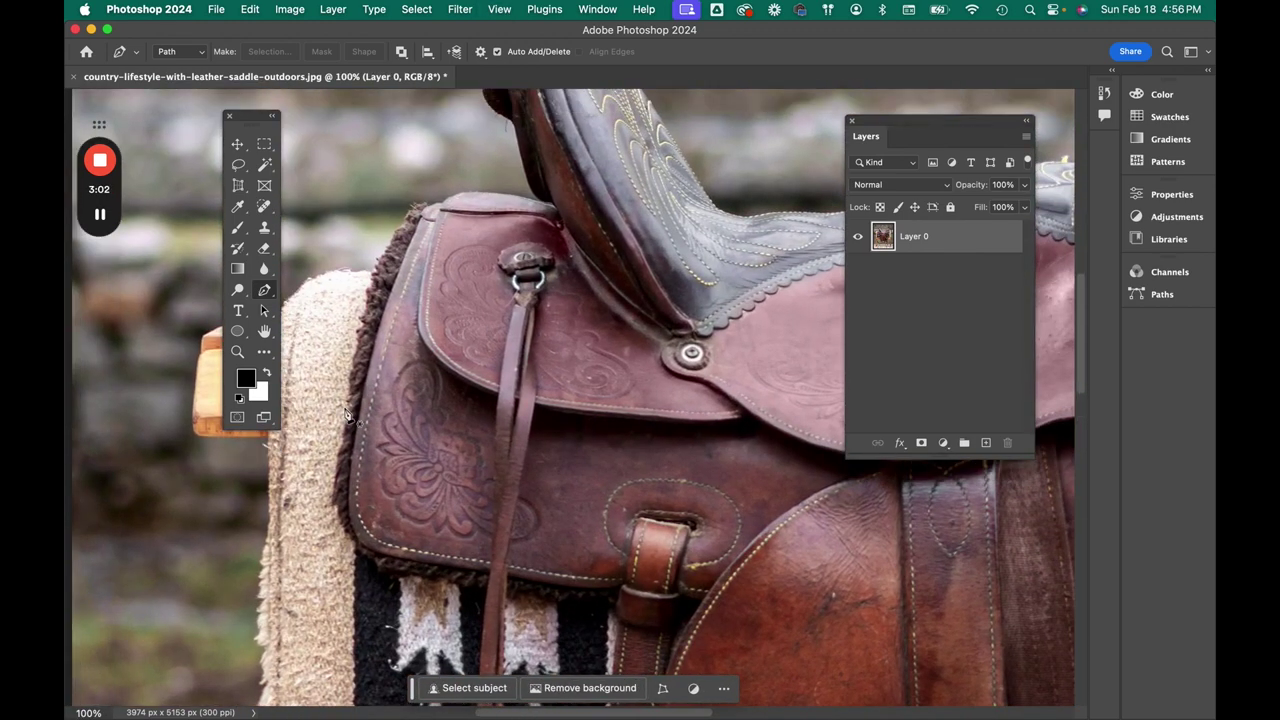
left_click(352, 531)
left_click(356, 440)
left_click(360, 424)
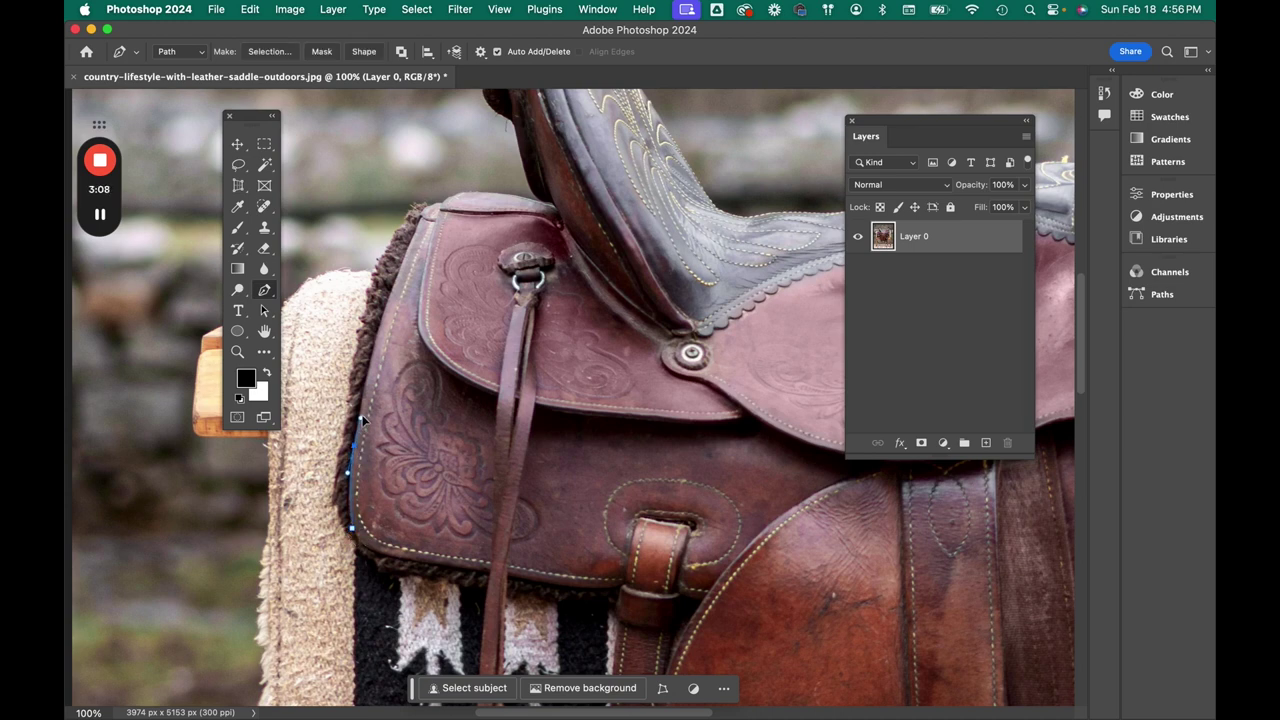
left_click_drag(361, 416, 360, 409)
key("super+z")
key("super+z")
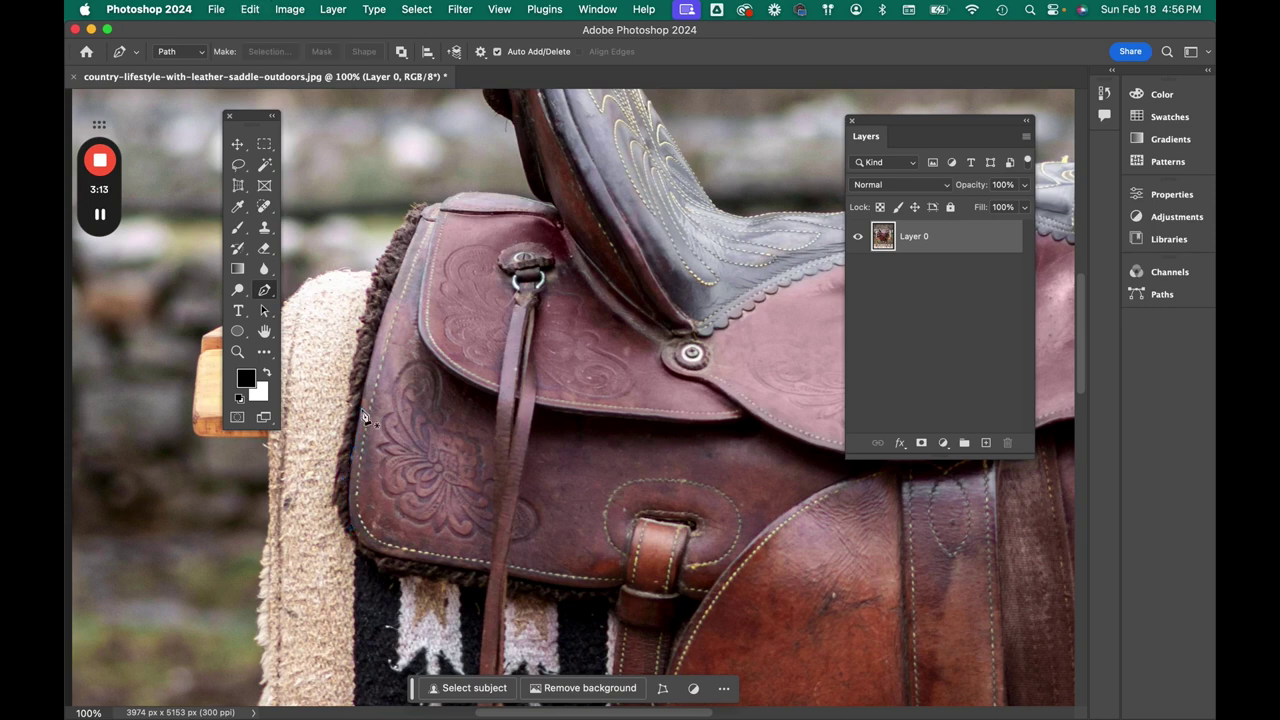
Step: Start the path at the rear skirt's lower outer corner, try points up its edge, and undo the misplaced ones
left_click(354, 531)
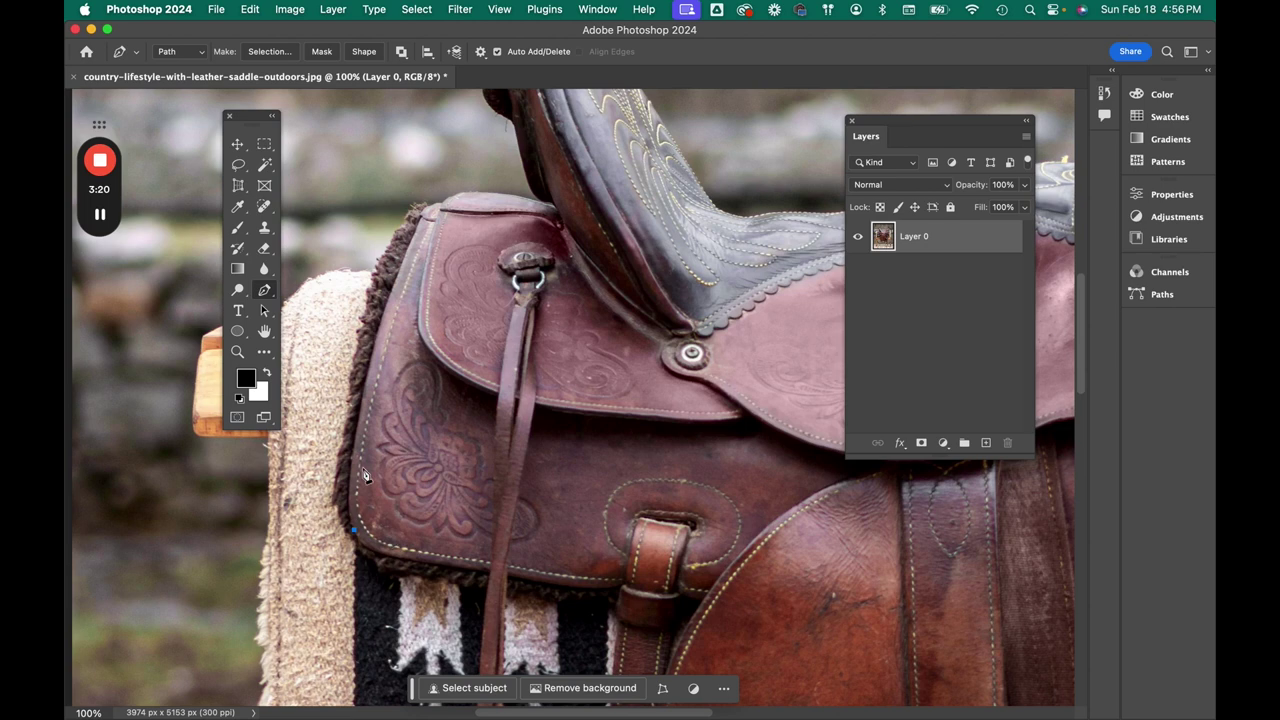
left_click(349, 509)
left_click_drag(352, 490, 363, 433)
key("super+z")
key("super+z")
key("super+z")
key("super+z")
Step: Trace the rear skirt's outer edge with curved segments, between leather and fleece, up to its top corner
left_click(361, 421)
left_click_drag(360, 413, 381, 322)
left_click(360, 412)
left_click_drag(424, 199, 404, 243)
left_click(403, 262)
left_click(431, 204)
Step: Continue the path over the rear skirt's top edge to the cantle base and start up the cantle's back
key("super+equal")
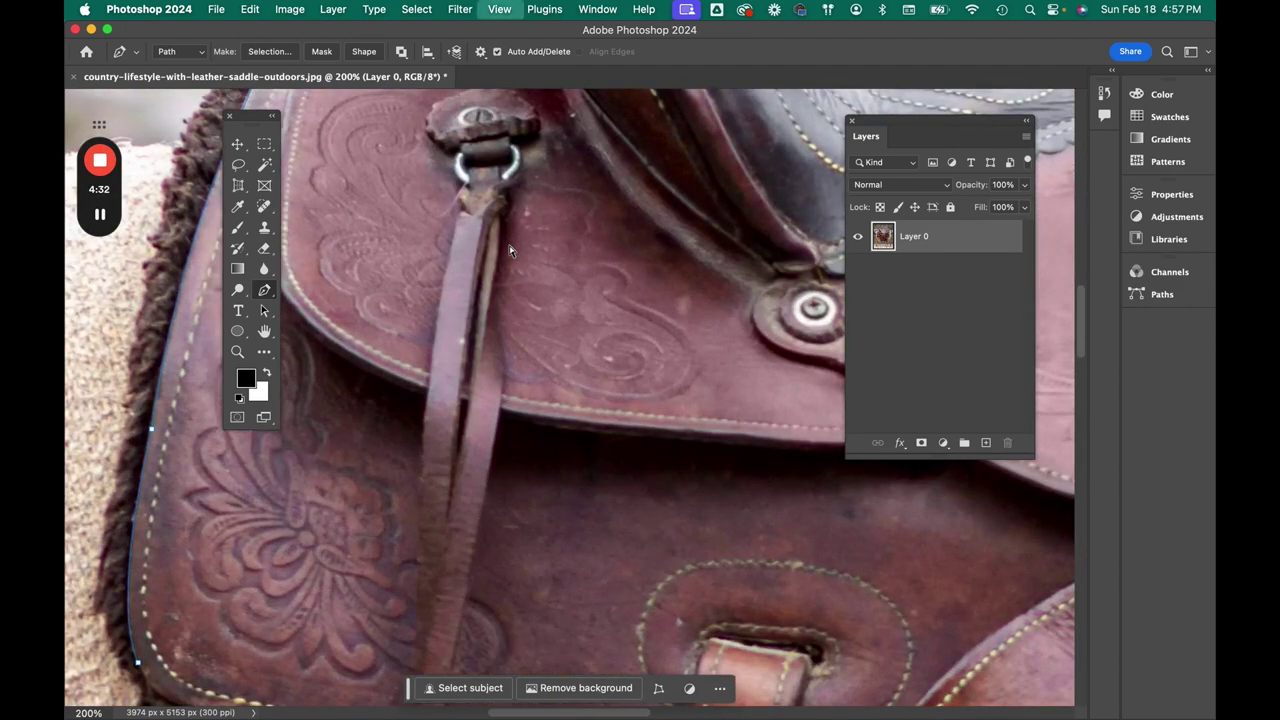
key("super+equal")
scroll(510, 252, "up", 15)
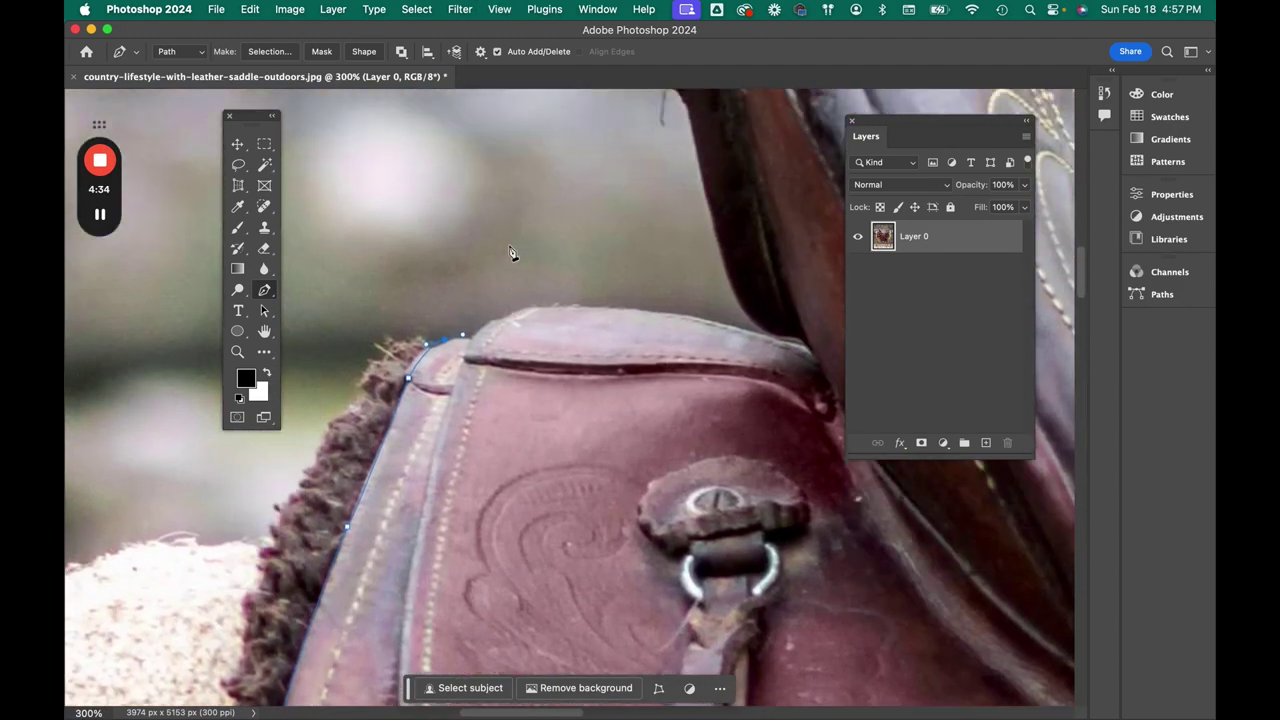
left_click(487, 326)
left_click_drag(516, 312, 564, 308)
left_click(749, 333)
left_click(799, 342)
left_click_drag(738, 302, 725, 267)
Step: Trace up the back of the cantle to the underside of its dark rolled end
scroll(726, 273, "up", 5)
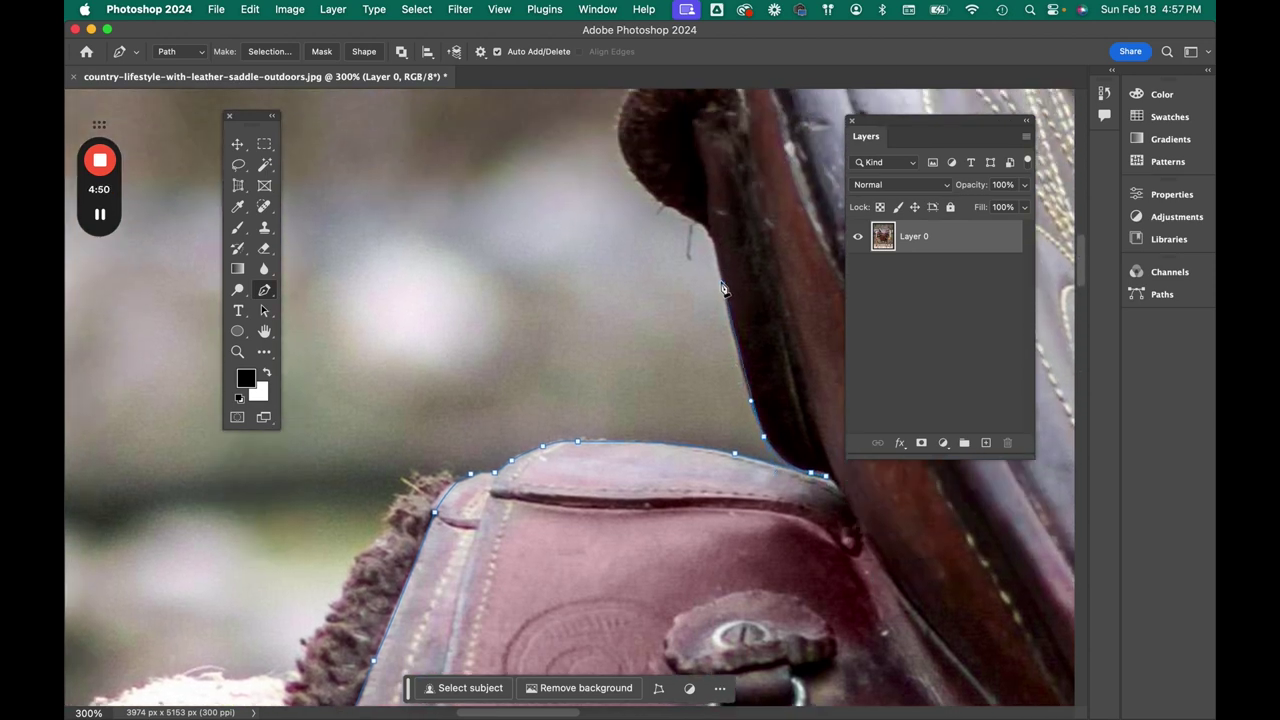
left_click(722, 285)
left_click(718, 255)
mouse_move(679, 211)
left_mouse_down()
mouse_move(638, 192)
mouse_move(664, 204)
left_mouse_up()
left_click(676, 211)
Step: Curve the path around the dark rolled end behind the cantle and up to the cantle's rim
scroll(686, 243, "up", 5)
scroll(670, 248, "right", 5)
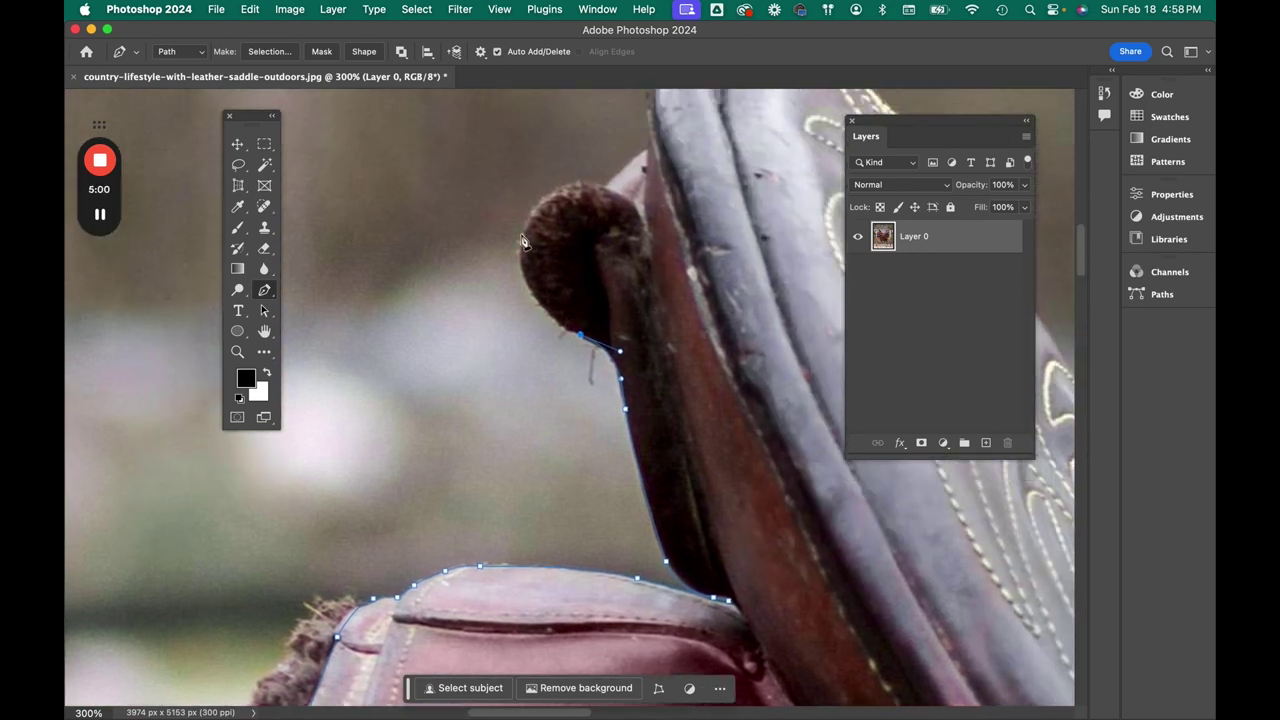
left_click_drag(523, 238, 538, 172)
left_click_drag(576, 185, 624, 181)
left_click_drag(635, 155, 652, 151)
Step: Trace over the rounded top of the cantle and onto the stitched front face of the backrest
scroll(649, 140, "up", 5)
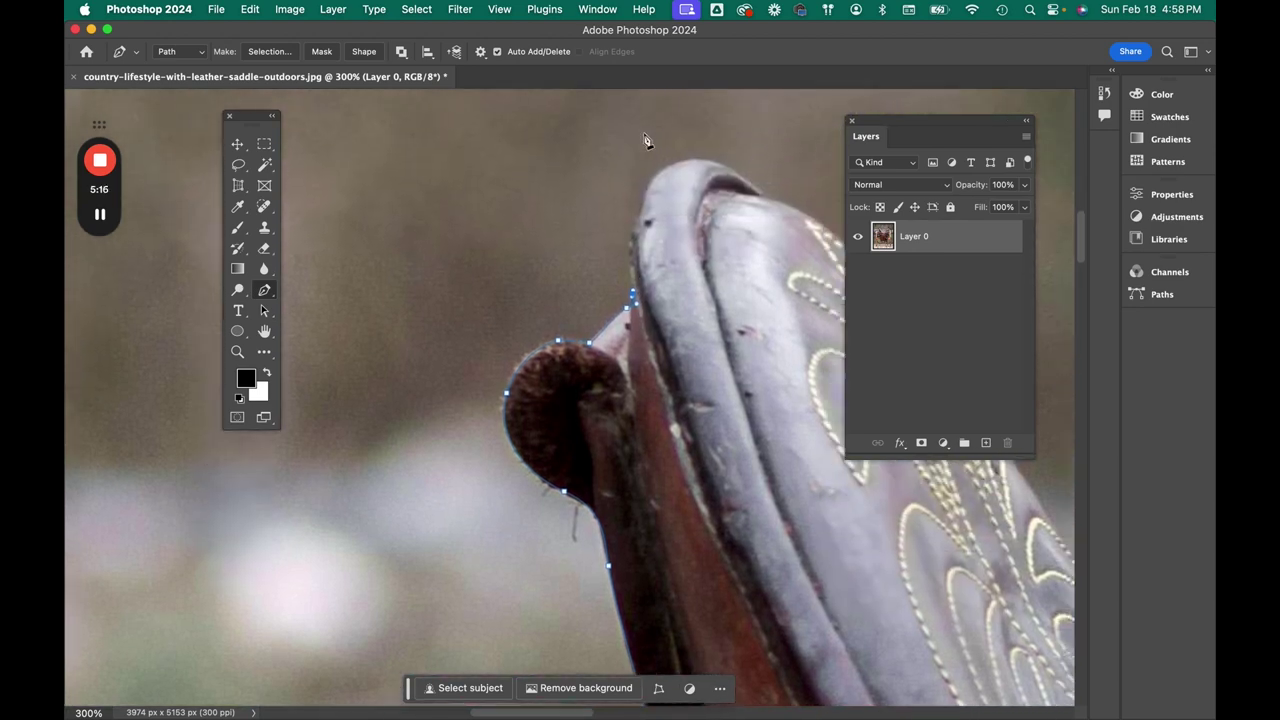
scroll(645, 160, "right", 5)
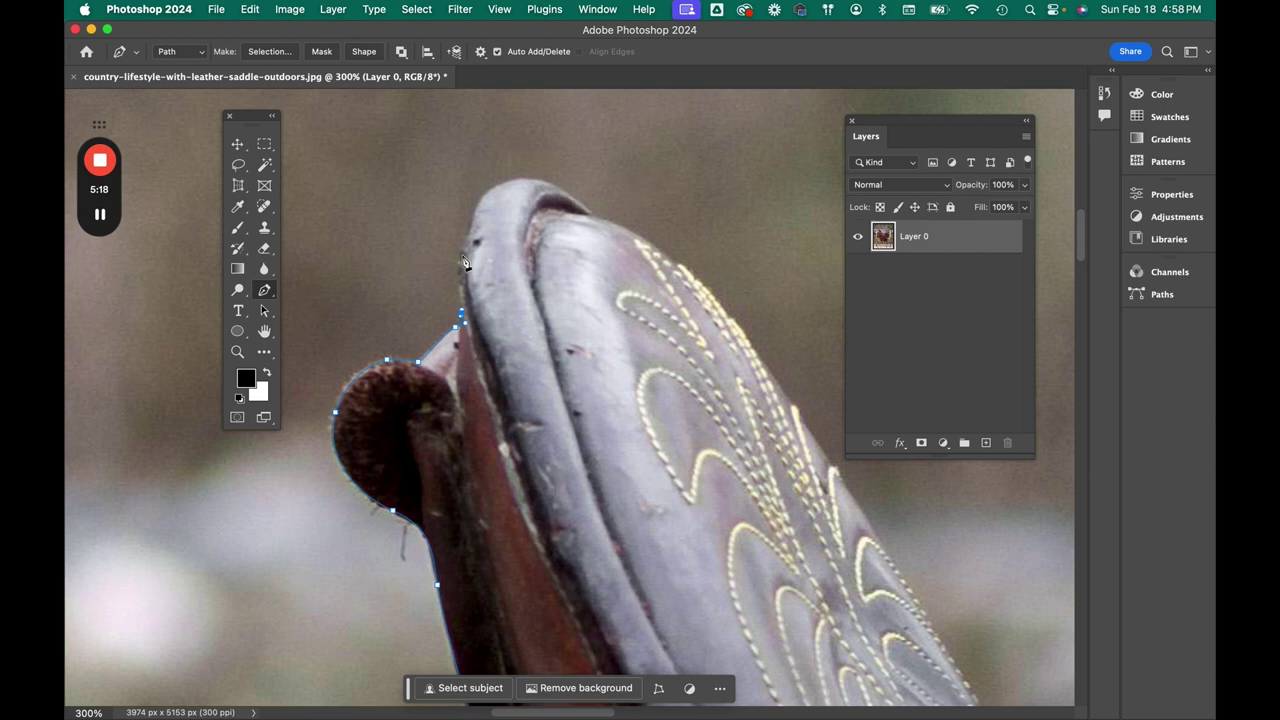
left_click_drag(458, 265, 470, 229)
left_click_drag(558, 187, 624, 217)
left_click_drag(594, 216, 599, 220)
left_click_drag(680, 267, 724, 308)
Step: Trace down the stitched slope of the backrest to where it flattens into the seat
scroll(724, 308, "right", 5)
scroll(724, 308, "down", 3)
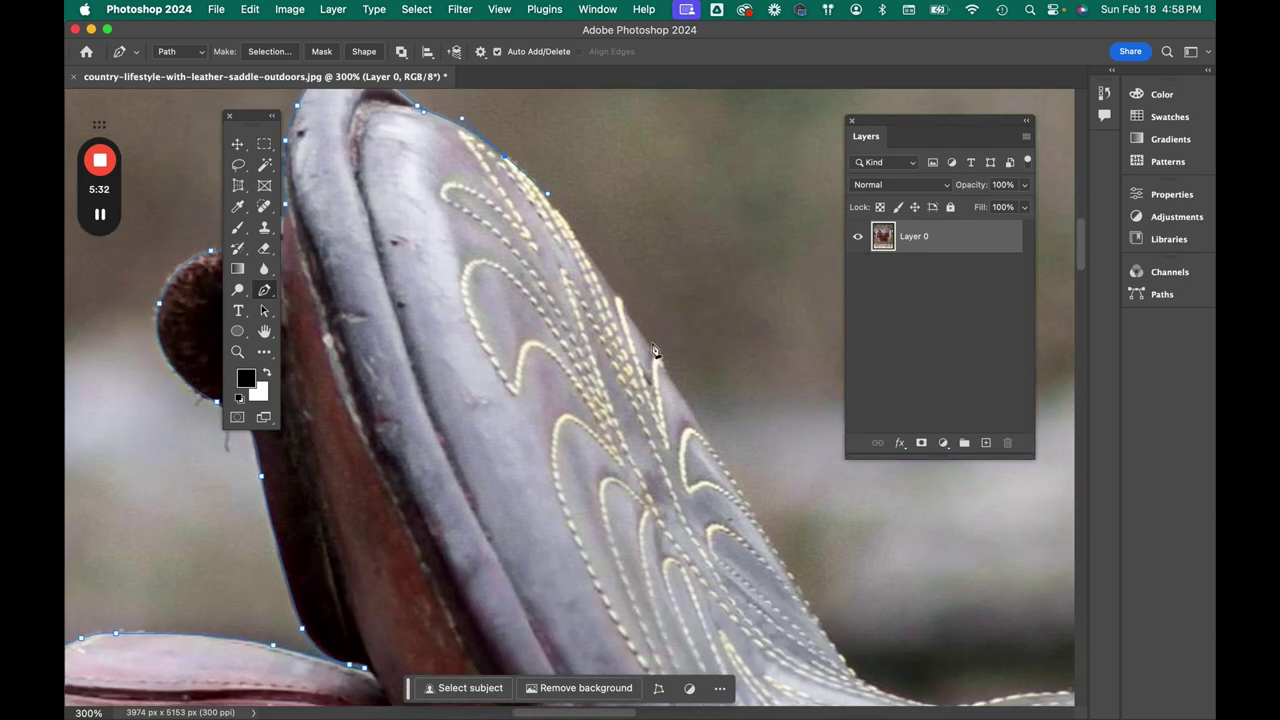
left_click(646, 341)
left_click(696, 412)
scroll(697, 414, "right", 12)
scroll(697, 414, "down", 8)
left_click(504, 451)
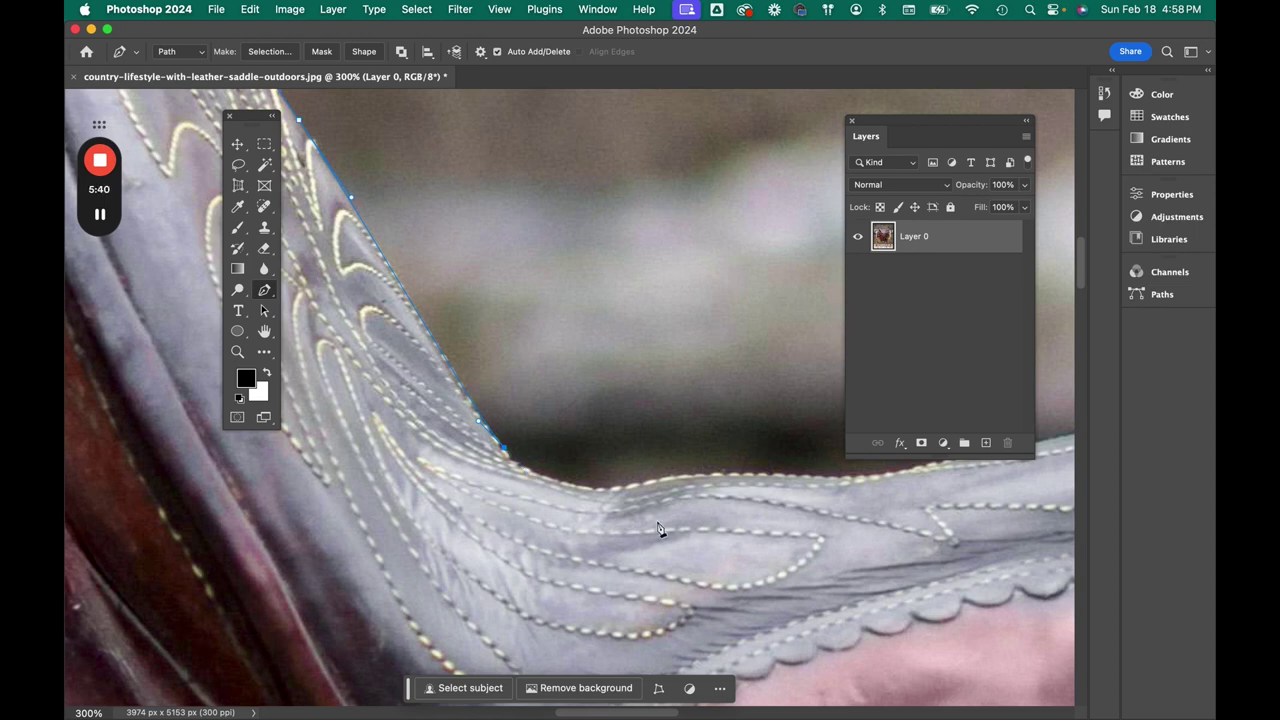
Step: Follow the seat's stitched upper edge with the path toward the front of the saddle
left_click(607, 492)
scroll(634, 485, "right", 7)
left_click_drag(634, 477, 725, 489)
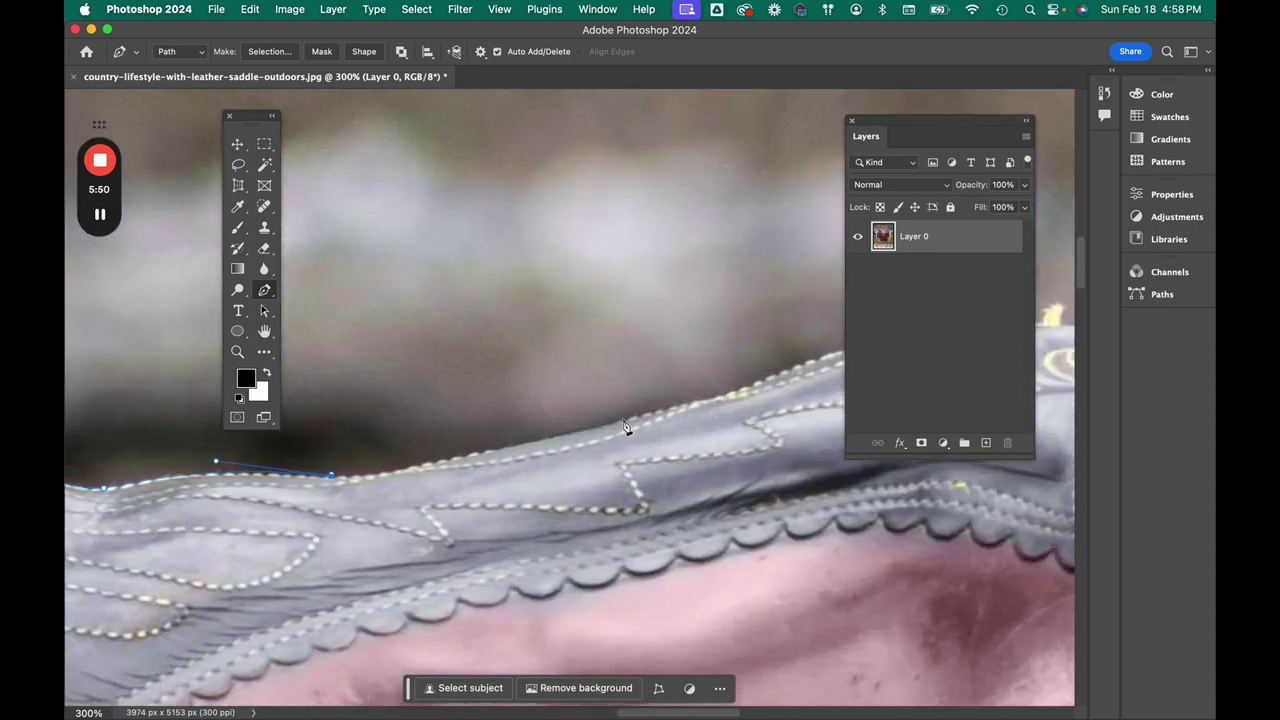
left_click(808, 366)
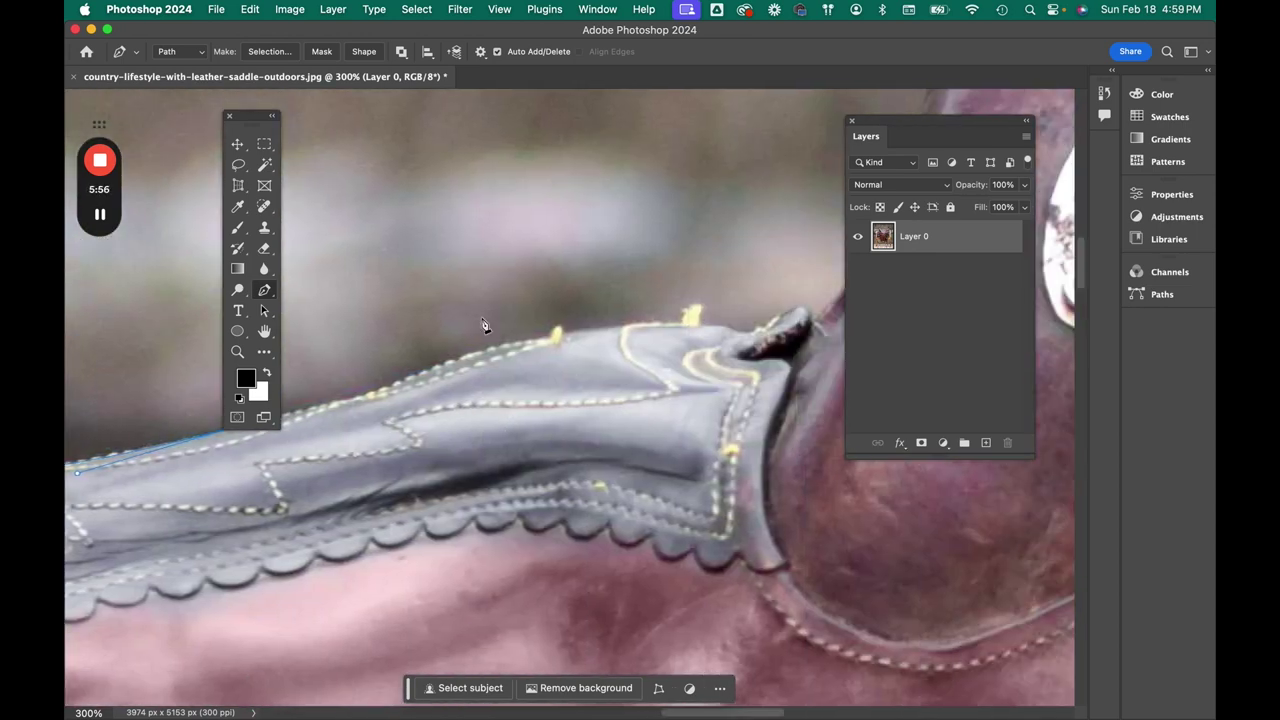
scroll(666, 329, "right", 6)
left_click(560, 325)
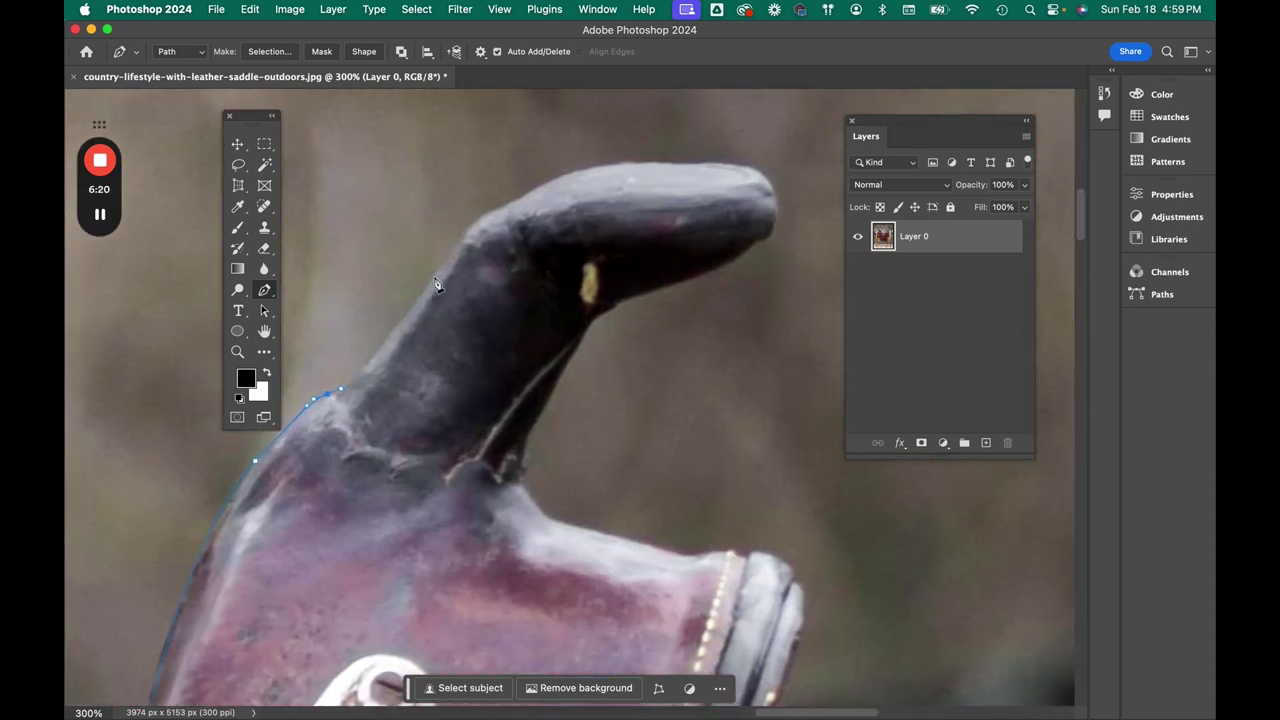
Step: Trace up the back of the horn's neck to its bend, undoing and replacing the misplaced anchor
left_click_drag(434, 276, 460, 239)
left_click(506, 204)
key("super+z")
left_click(473, 216)
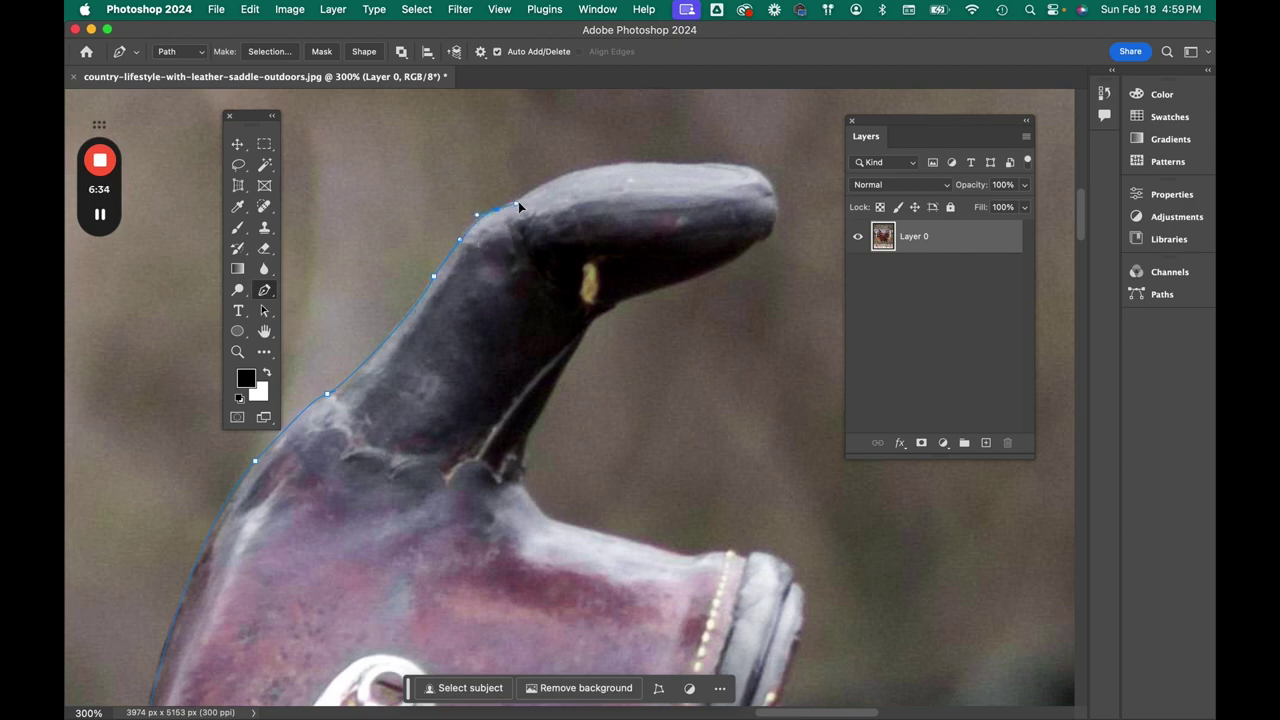
Step: Trace over the top of the saddle horn and around its rounded tip
left_click(565, 176)
left_click(701, 163)
mouse_move(712, 171)
left_mouse_down()
mouse_move(763, 176)
mouse_move(710, 164)
left_mouse_up()
left_click(771, 188)
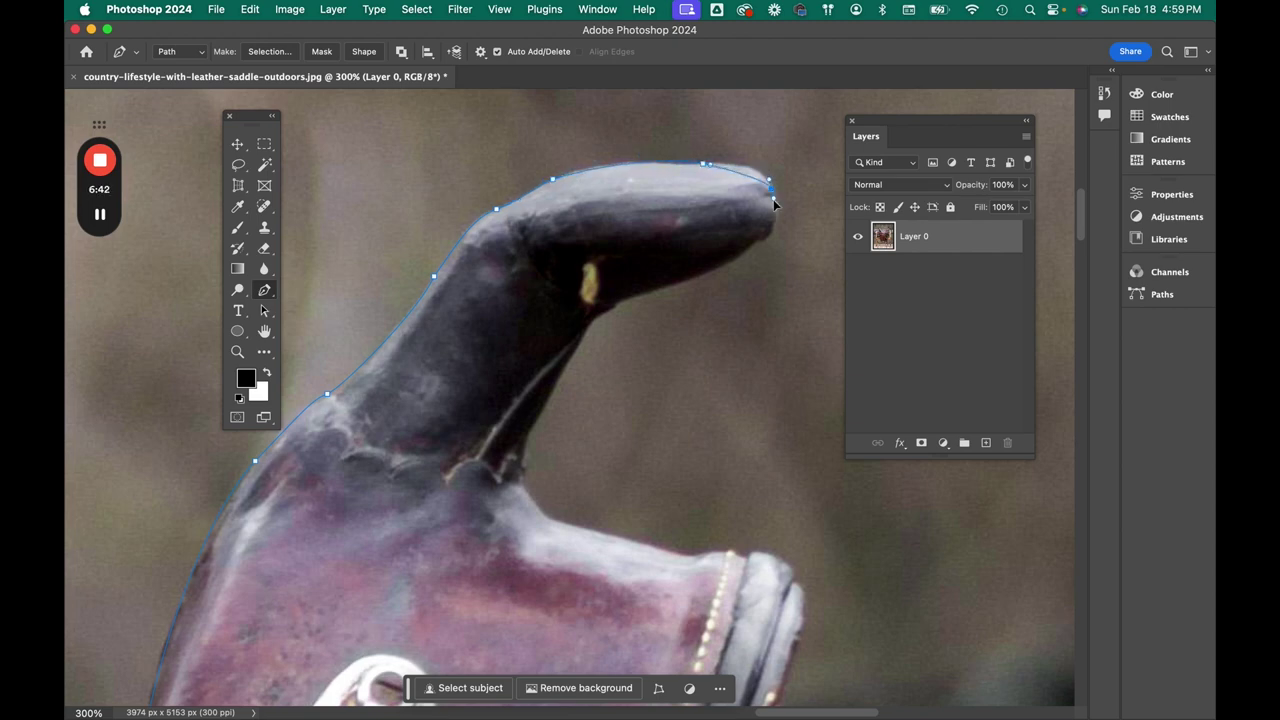
left_click(773, 213)
left_click_drag(765, 236, 752, 244)
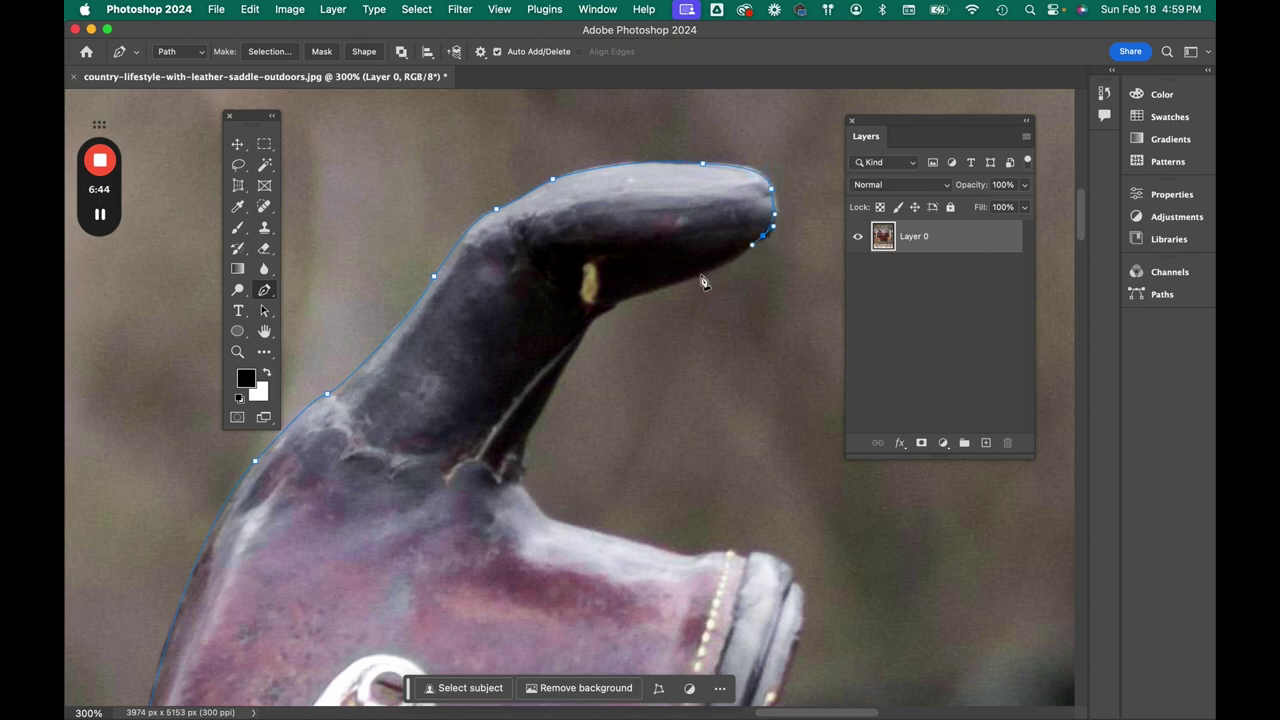
Step: Trace the horn's underside back to its neck, correcting the curve handle at the inner corner
left_click_drag(697, 276, 677, 287)
left_click_drag(601, 313, 577, 345)
left_click_drag(543, 414, 566, 338)
left_click_drag(548, 386, 636, 301)
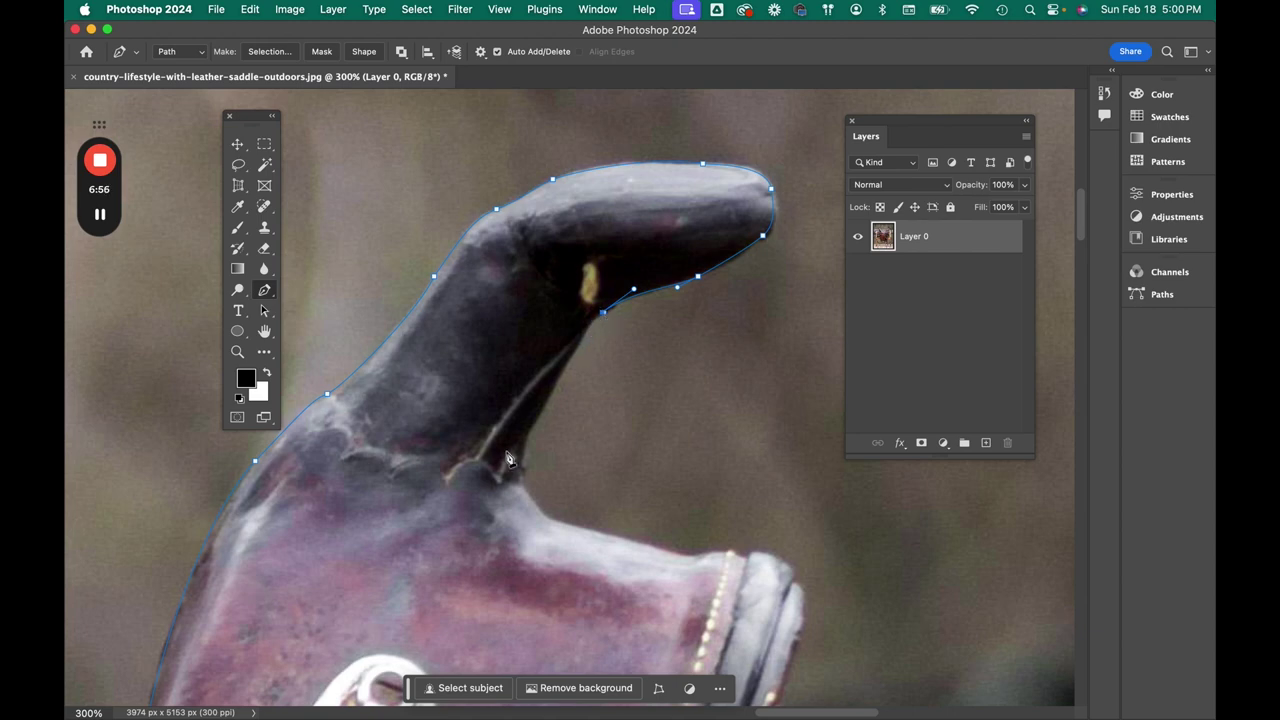
left_click(563, 366)
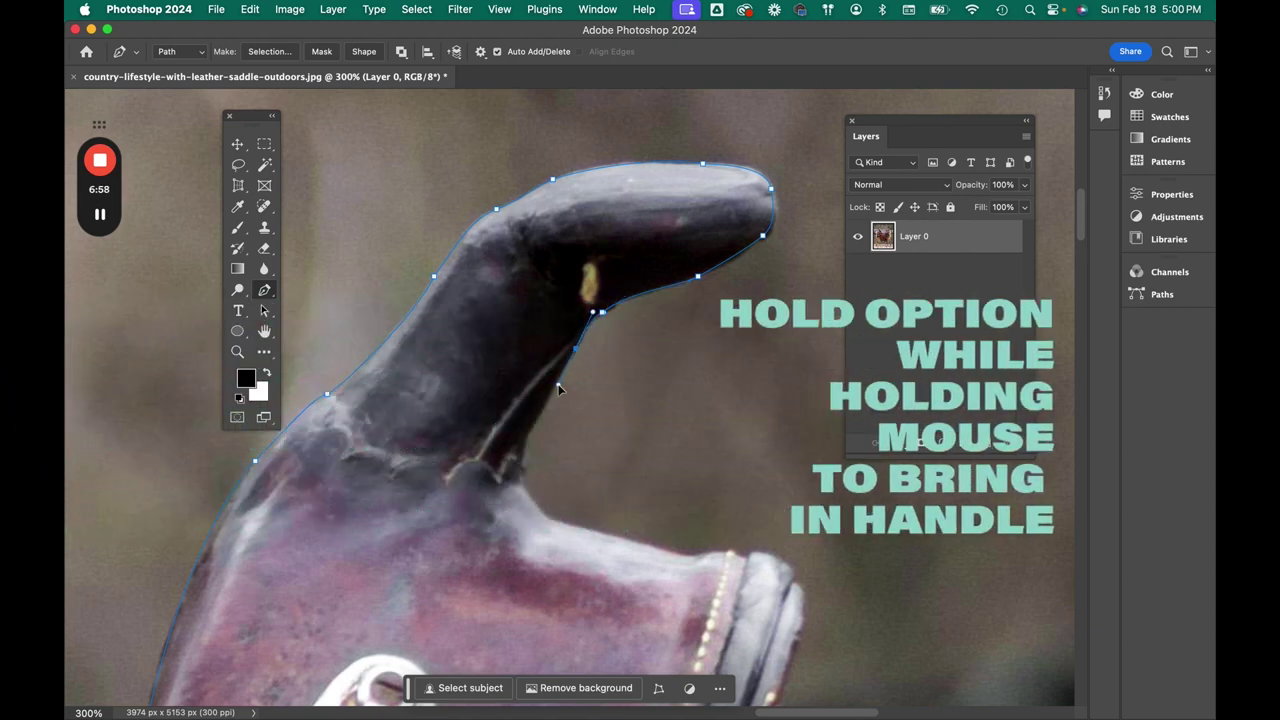
Step: Continue the path down the front of the horn's neck onto the top of the pommel
left_click(558, 386)
left_click_drag(525, 437, 522, 446)
left_click_drag(530, 494, 534, 510)
left_click(559, 523)
Step: Trace the pommel's top edge across the stitched border and around its front corner
scroll(560, 525, "right", 3)
left_click(560, 460)
left_click(591, 465)
left_click(621, 460)
left_click(685, 476)
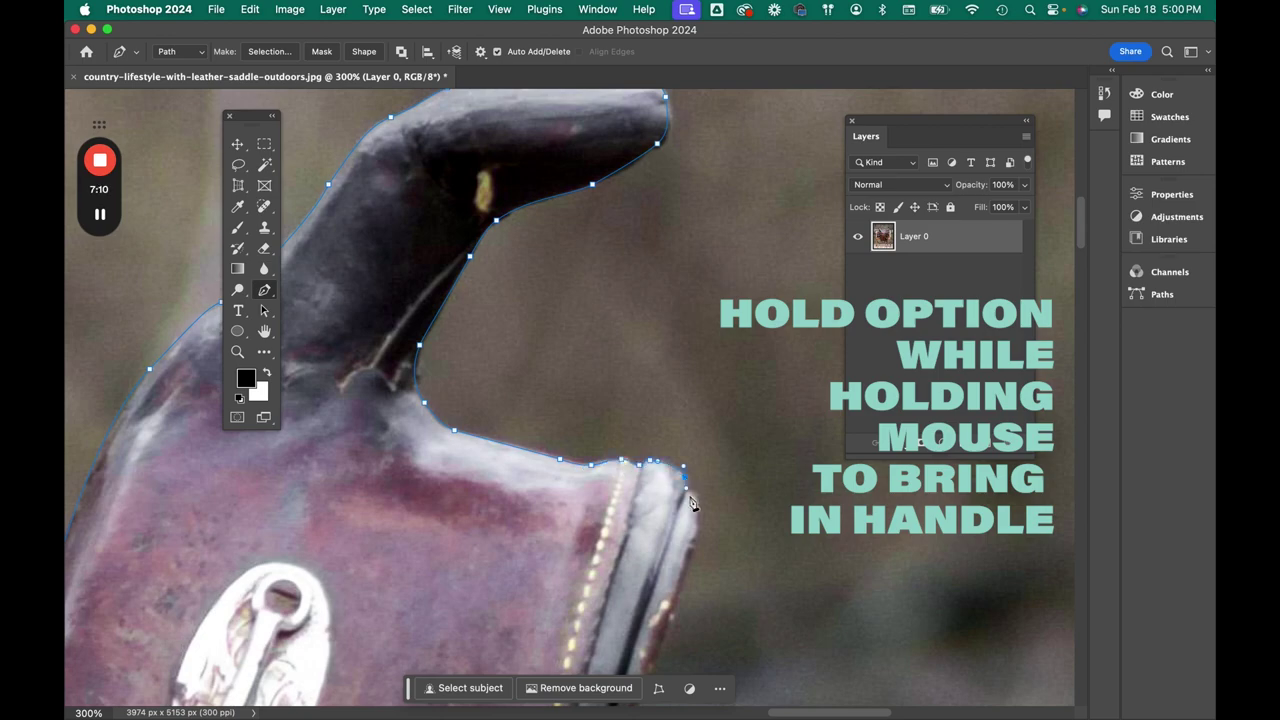
left_click_drag(696, 499, 696, 512)
Step: Trace down the pommel's front edge toward the dark fleece lining
scroll(675, 470, "down", 5)
left_click(656, 420)
left_click(616, 528)
scroll(617, 528, "down", 5)
left_click(576, 371)
Step: Trace from the pommel's base down the front skirt's outer edge, leaving the fleece outside the path
scroll(576, 371, "down", 5)
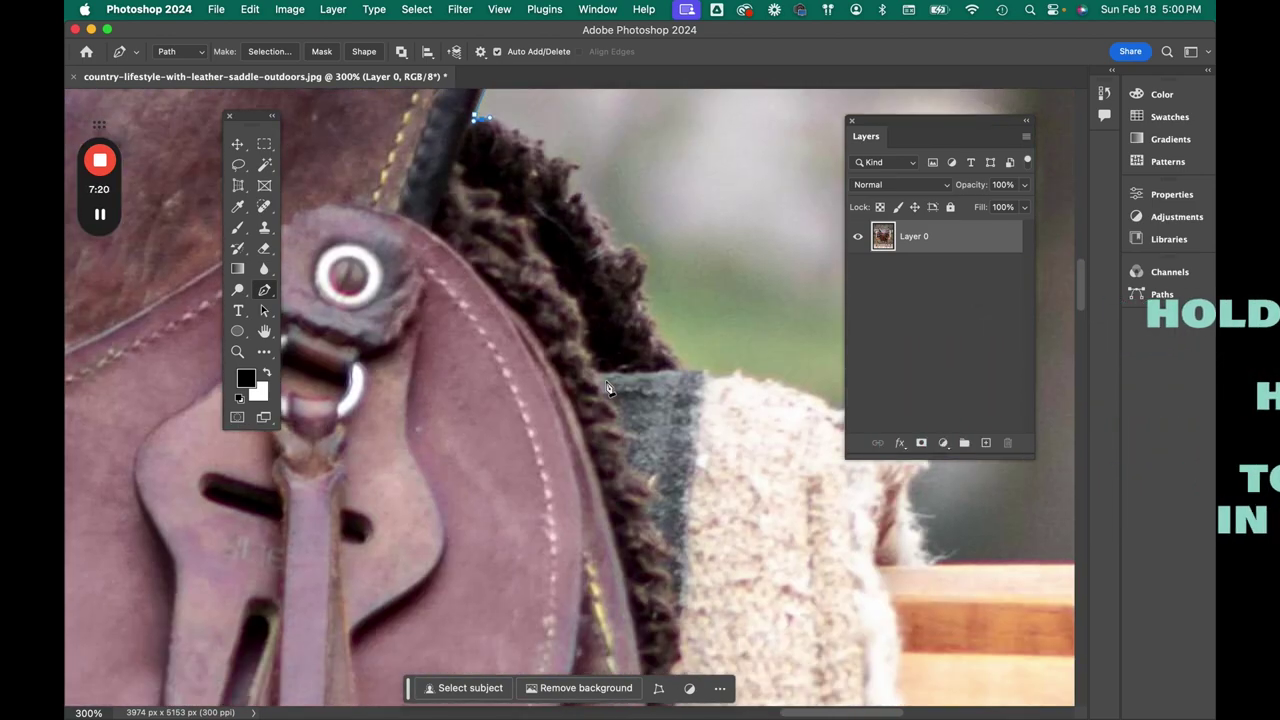
scroll(560, 285, "up", 2)
left_click_drag(474, 338, 473, 346)
left_click(519, 387)
scroll(519, 387, "down", 5)
left_click_drag(606, 351, 619, 604)
Step: Curve the path around the front skirt's lower corner and along its bottom edge to the hanging straps
scroll(626, 443, "down", 6)
scroll(619, 604, "down", 5)
left_click_drag(681, 389, 628, 486)
left_click_drag(560, 557, 510, 608)
left_click(442, 634)
Step: Trace down the outer edge of the thin hanging strap, past the blanket fringe and over the wooden beam
scroll(440, 636, "down", 6)
scroll(440, 636, "left", 4)
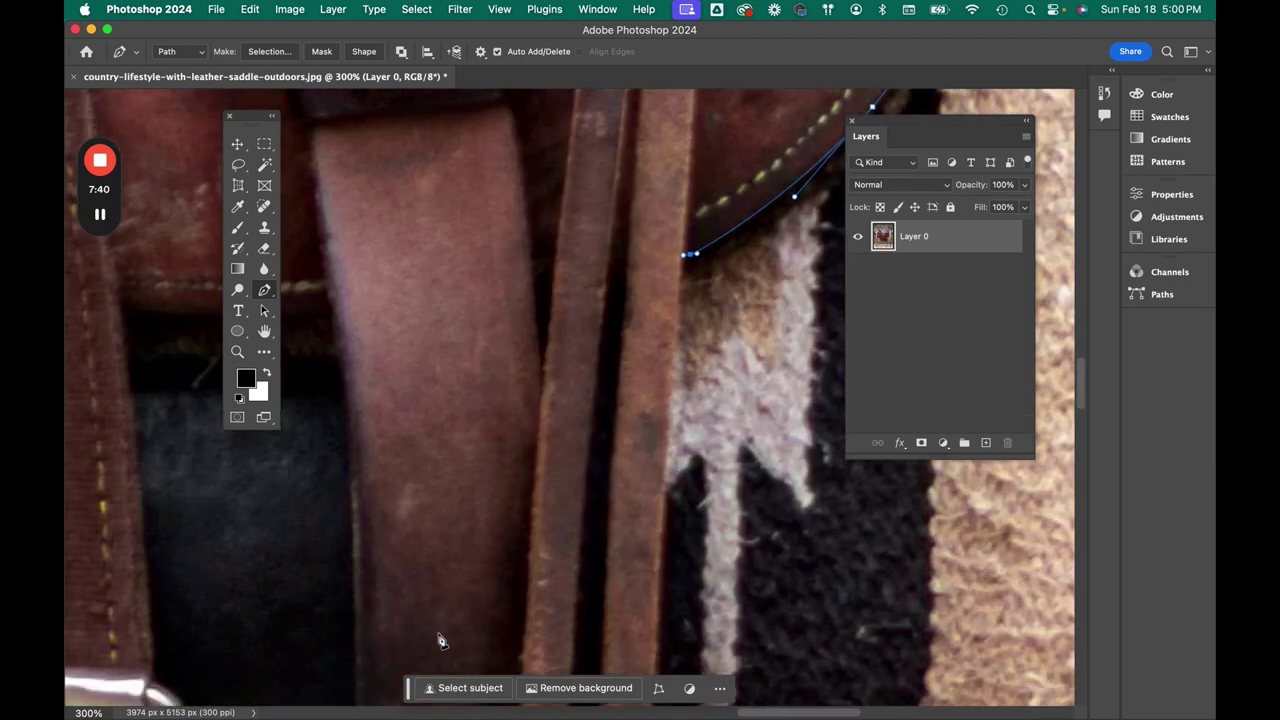
scroll(440, 636, "down", 2)
left_click_drag(666, 336, 664, 381)
left_click_drag(659, 470, 654, 506)
scroll(654, 506, "down", 5)
left_click_drag(634, 437, 633, 521)
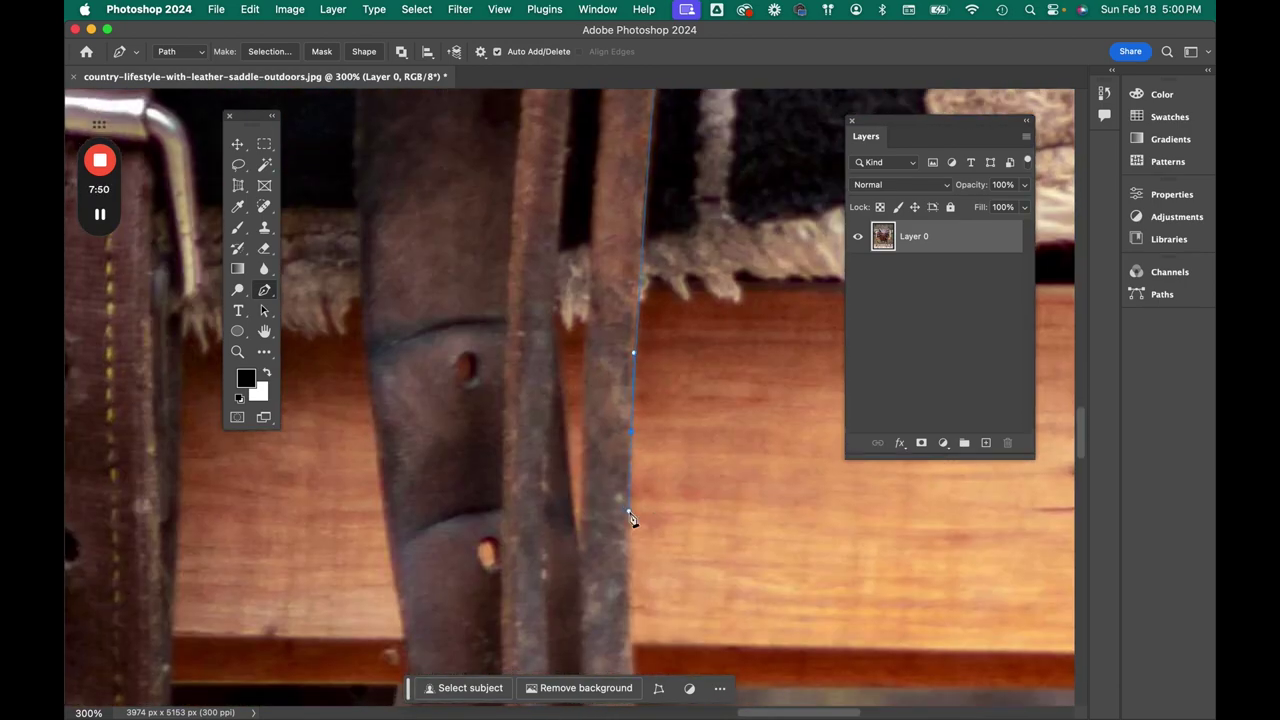
Step: Continue the path below the wooden beam around the lower part of the thin hanging strap
scroll(633, 521, "down", 5)
left_click_drag(636, 348, 562, 472)
left_click(628, 505)
left_click(613, 562)
left_click(603, 563)
scroll(603, 563, "down", 5)
Step: Trace the long front strap's outer edge down toward the curve above the rocky ground
scroll(562, 472, "down", 6)
scroll(562, 472, "left", 2)
left_click_drag(663, 252, 657, 290)
left_click_drag(645, 571, 651, 630)
scroll(651, 630, "down", 6)
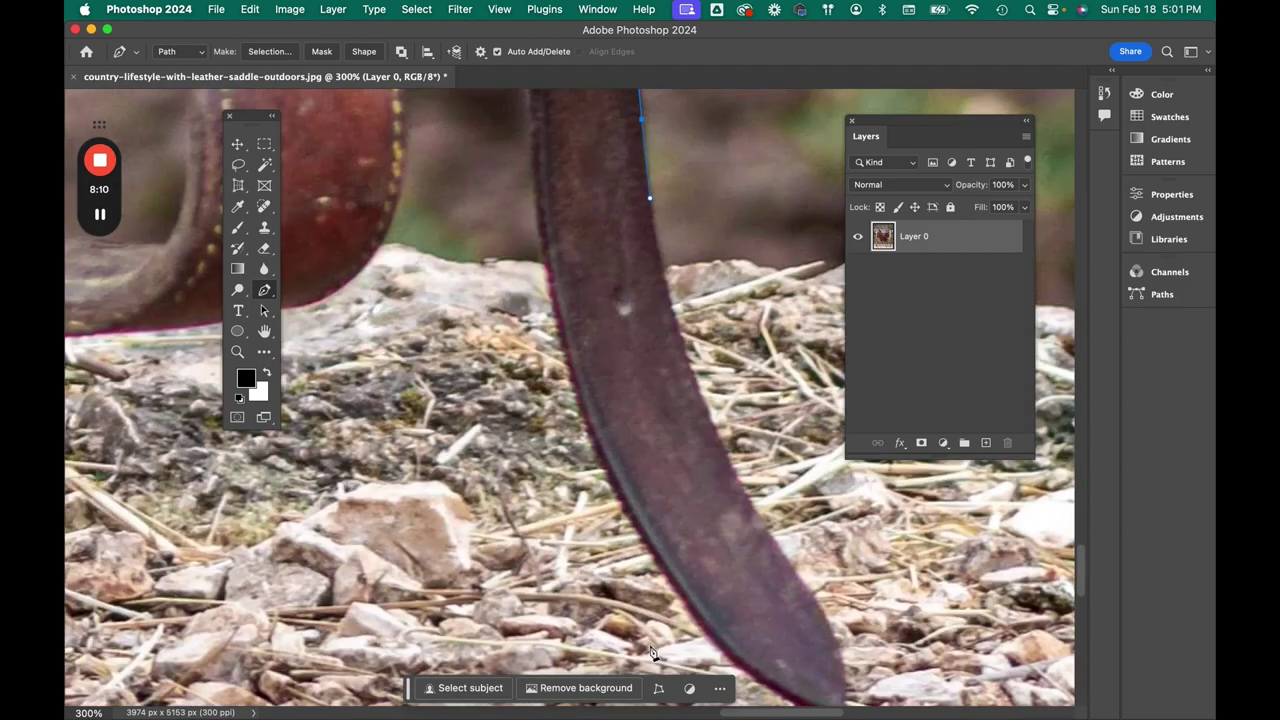
Step: Trace the long front strap's curved end, rounding the tip and returning along its underside
left_click_drag(728, 422, 766, 488)
left_click(802, 548)
left_click(843, 647)
left_click(835, 683)
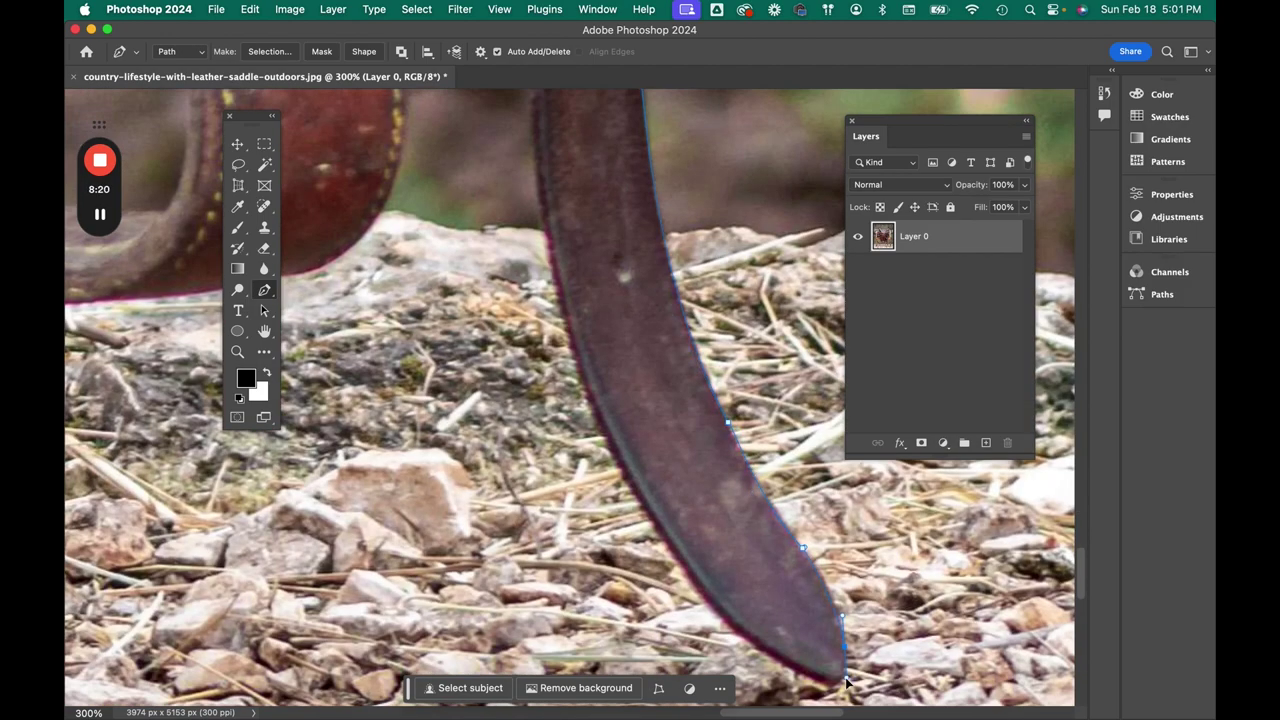
left_click(751, 646)
left_click(727, 623)
Step: Trace the long strap's inner edge upward from its curved end with two long curved segments
scroll(532, 163, "up", 5)
key("super+0")
key("super+plus")
key("super+plus")
key("super+plus")
key("super+plus")
scroll(550, 257, "down", 5)
key("super+plus")
key("super+plus")
scroll(550, 257, "up", 2)
left_click_drag(570, 300, 559, 200)
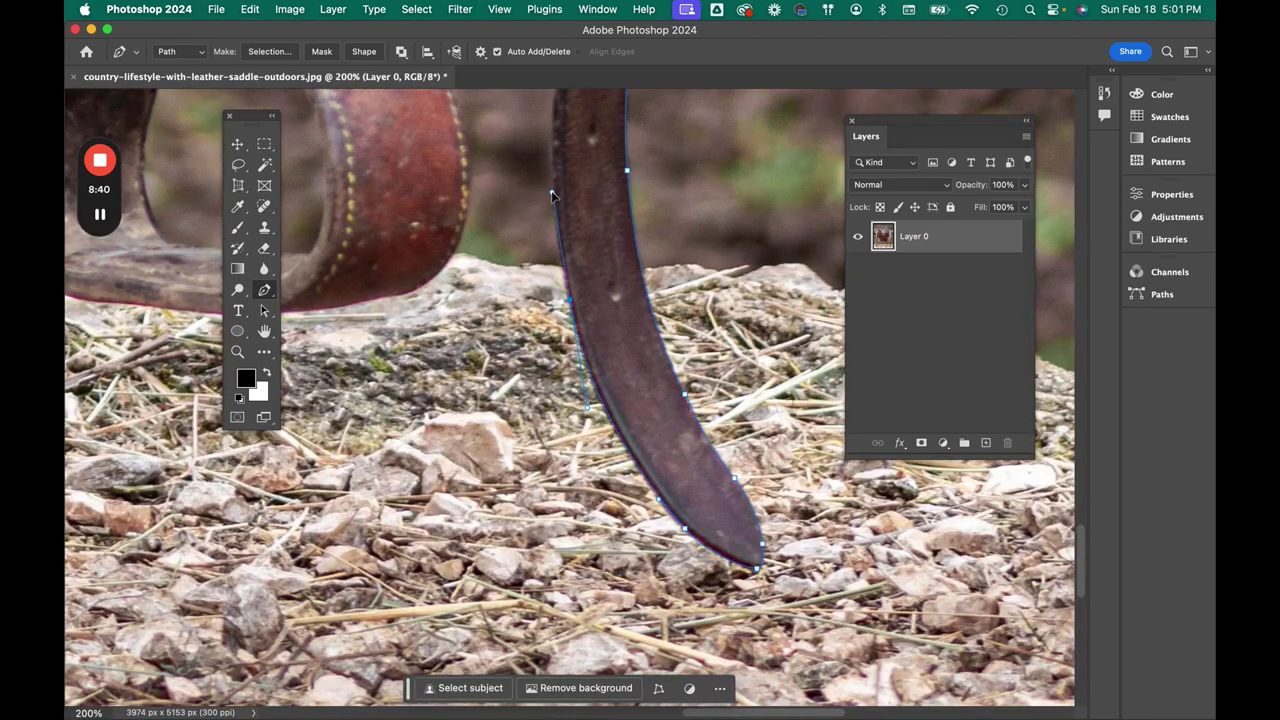
scroll(563, 166, "up", 5)
left_click_drag(554, 266, 575, 130)
Step: Continue the path up the long strap's inner edge to the strap holes in front of the wooden beam
scroll(564, 198, "up", 5)
left_click(588, 212)
scroll(588, 212, "up", 5)
left_click(591, 194, "alt")
scroll(591, 194, "up", 5)
left_click(596, 215)
left_click(589, 176)
scroll(589, 176, "up", 5)
left_click(566, 245)
scroll(566, 245, "up", 3)
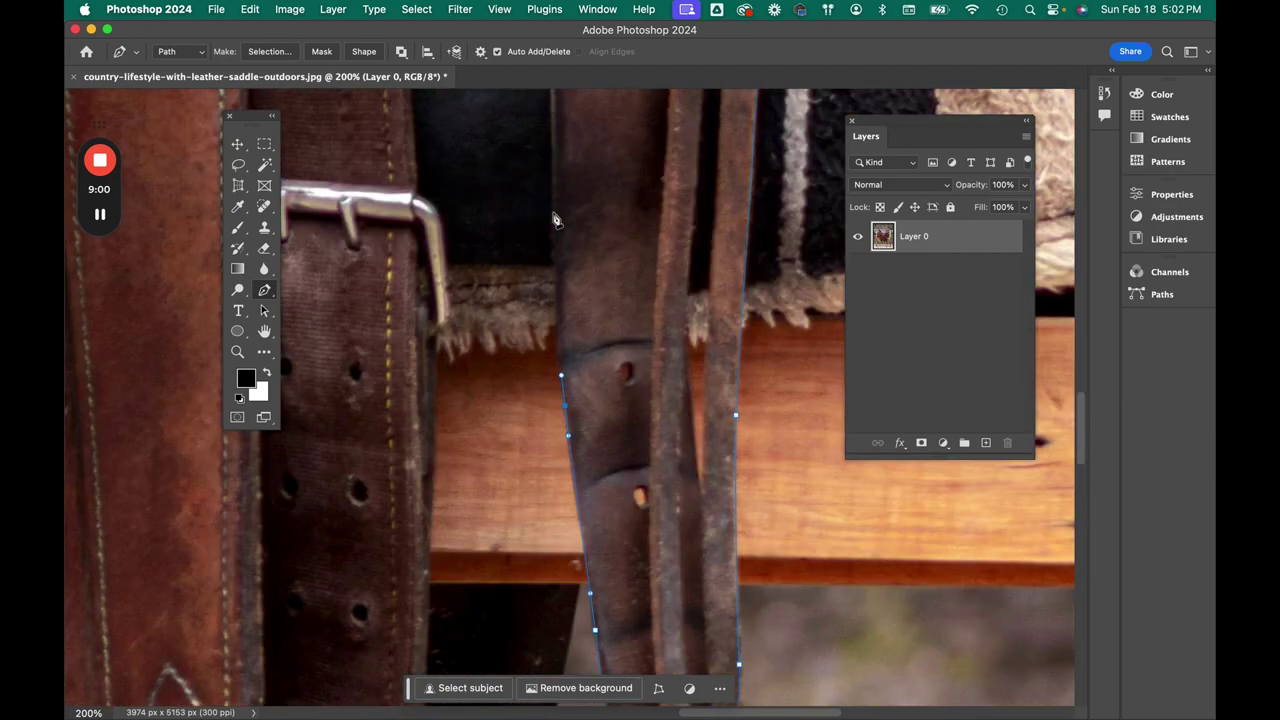
Step: Trace the dark gap beside the wide strap, up and across its top edge and down to the metal buckle
scroll(551, 192, "up", 5)
left_click_drag(553, 208, 541, 192)
left_click(534, 170)
left_click(397, 167)
scroll(430, 399, "left", 2)
left_click(468, 400)
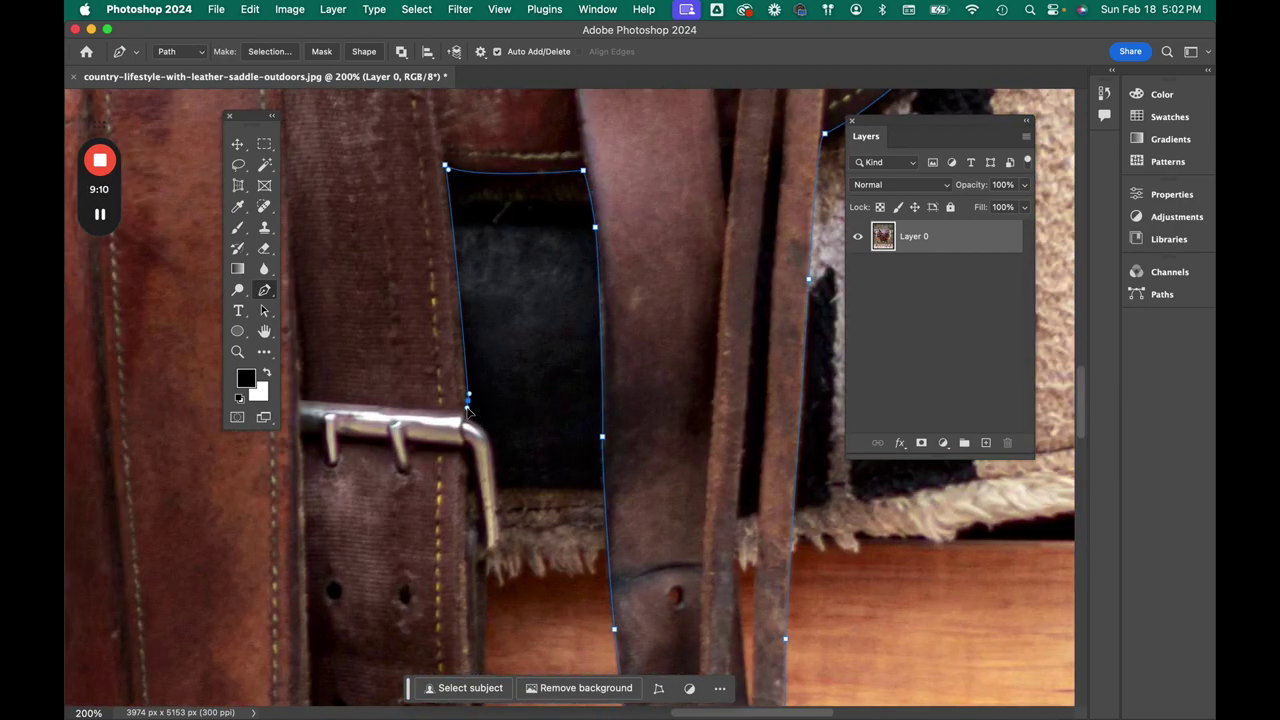
Step: Trace around the metal buckle's outer end and continue the path down the wide strap's edge below the wooden beam
left_click(468, 416)
left_click(489, 441)
left_click(498, 543)
left_click(486, 564)
scroll(488, 565, "down", 5)
left_click(483, 486)
scroll(483, 486, "down", 5)
left_click(477, 214)
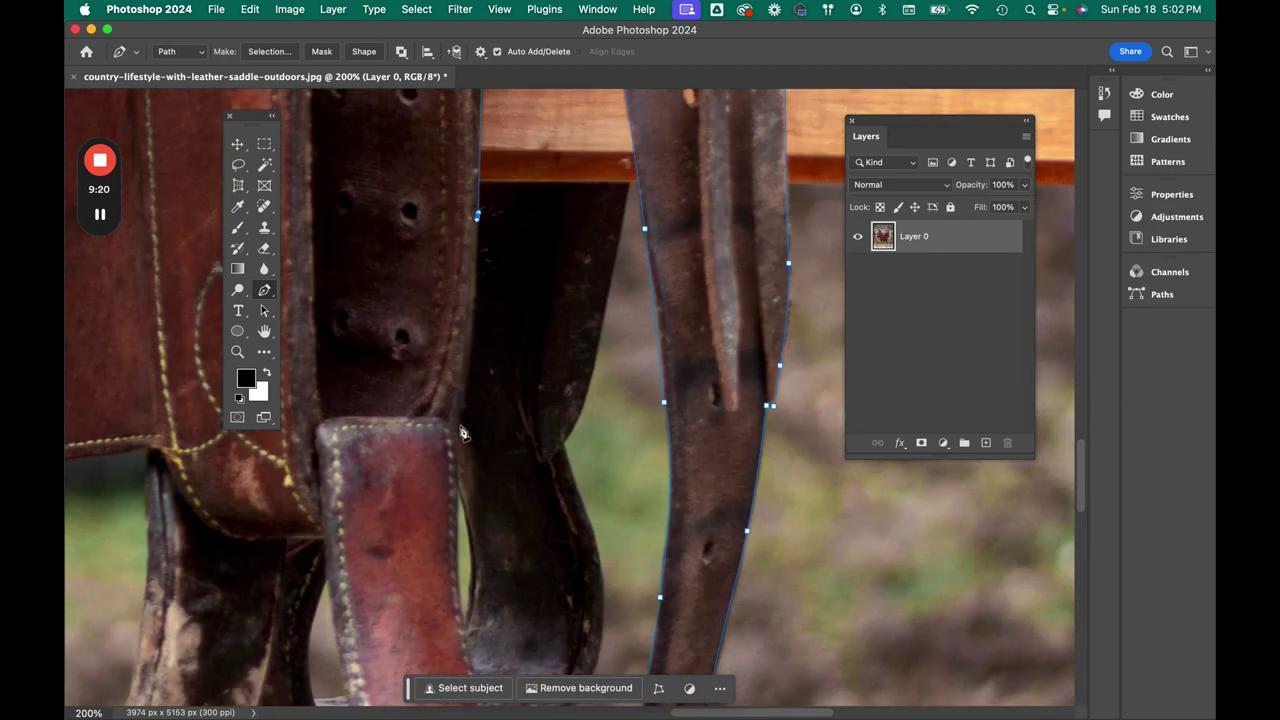
Step: Continue the path from the wide strap's lower edge onto the top of the red stirrup leather
left_click_drag(458, 417, 455, 442)
left_click(456, 449)
scroll(456, 450, "down", 4)
left_click_drag(456, 208, 455, 220)
scroll(460, 220, "down", 4)
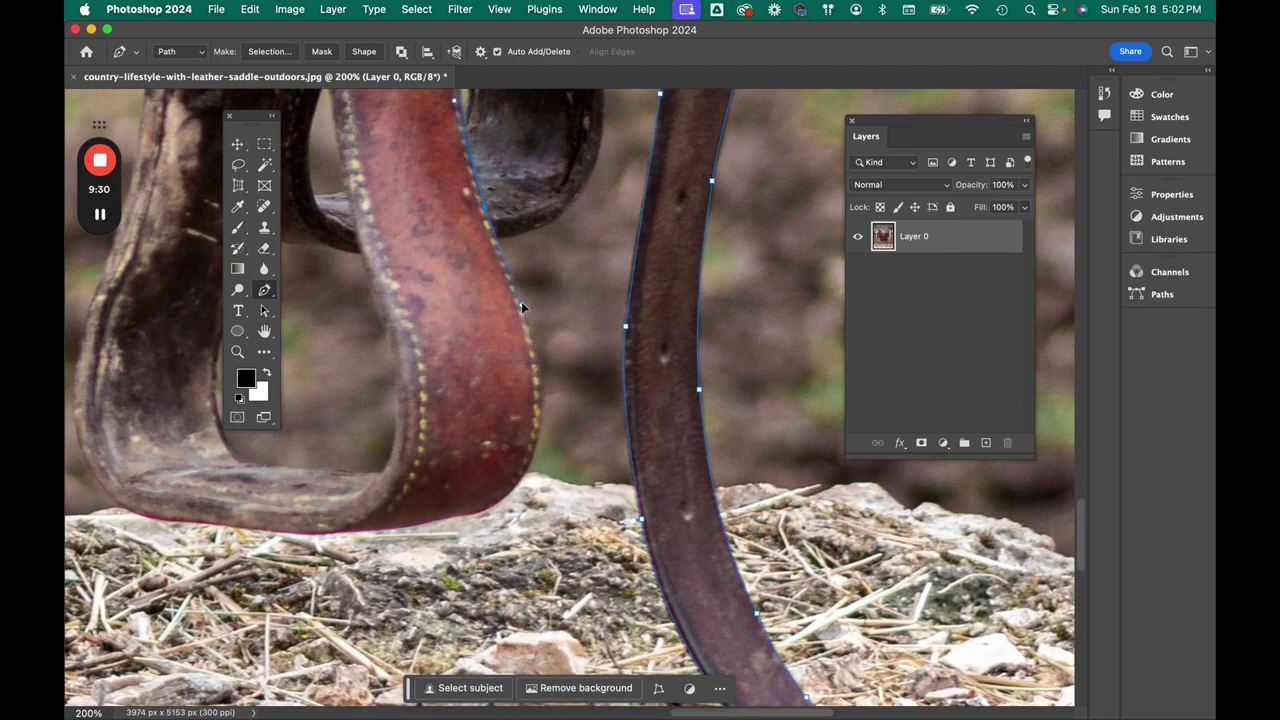
Step: Trace the stirrup's outer right edge down and around its lower right curve onto the underside
left_click_drag(521, 302, 522, 299)
scroll(522, 300, "down", 2)
scroll(522, 300, "left", 2)
left_click_drag(611, 352, 591, 406)
left_click_drag(510, 424, 436, 430)
left_click(510, 424, "alt")
Step: Trace the stirrup's underside and round its lower left corner with curved segments
scroll(515, 428, "left", 3)
left_click_drag(585, 438, 545, 440)
left_click_drag(410, 426, 398, 426)
left_click_drag(326, 321, 321, 258)
Step: Trace the stirrup's outer left edge up to where it meets the stitched leather flap
scroll(321, 258, "up", 3)
scroll(321, 258, "left", 2)
scroll(489, 318, "up", 3)
left_click_drag(470, 370, 519, 264)
left_click(519, 186)
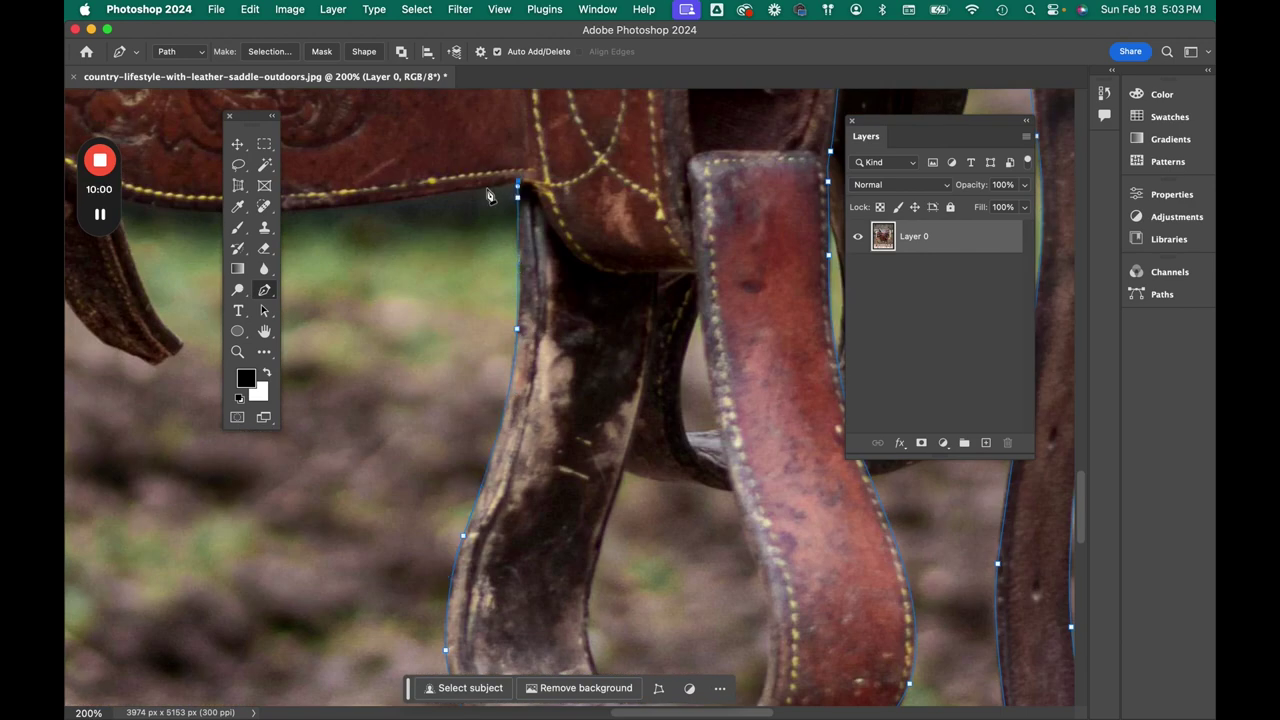
Step: Trace the large flap's stitched lower edge and round its corner up to the holed strap, ending in a corner anchor
scroll(480, 198, "left", 5)
left_click_drag(628, 212, 598, 210)
left_click_drag(460, 195, 402, 173)
scroll(408, 176, "up", 3)
left_click_drag(353, 283, 335, 195)
left_click(353, 283, "alt")
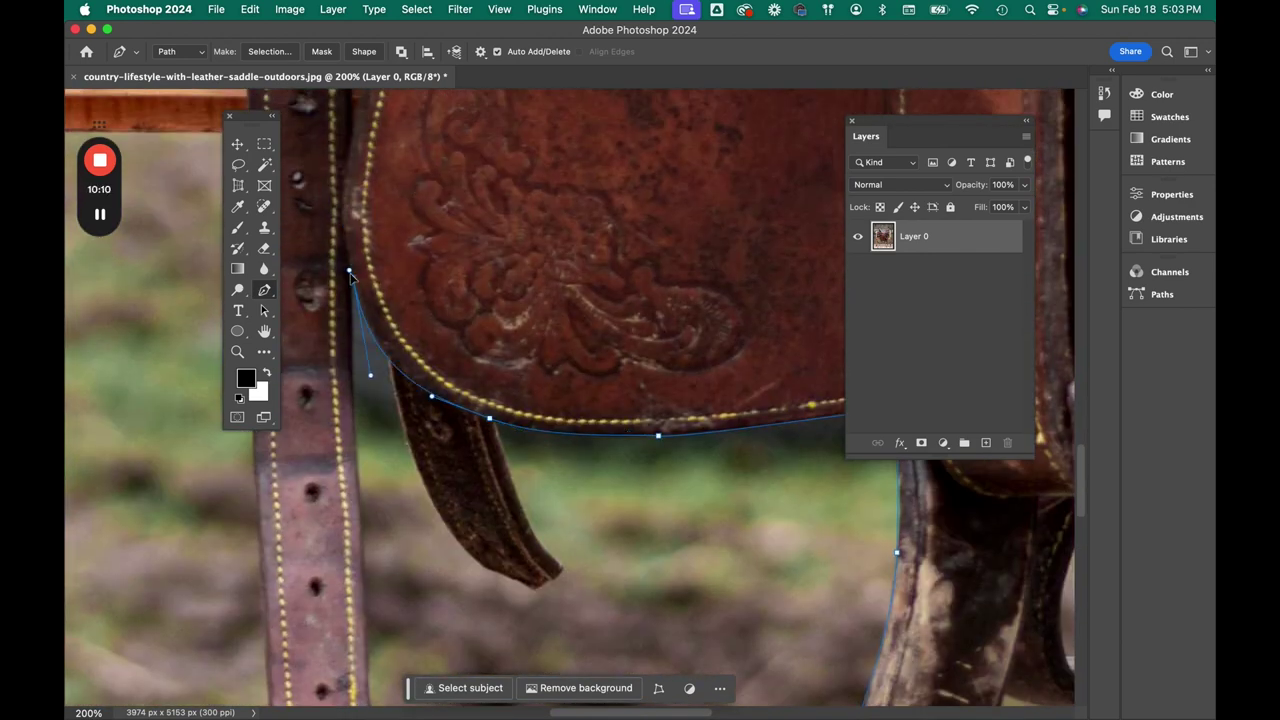
Step: Trace the holed rear strap's inner edge downward from the flap toward its lower end
scroll(372, 352, "down", 2)
left_click_drag(403, 320, 406, 376)
scroll(406, 376, "down", 3)
scroll(406, 376, "left", 3)
left_click_drag(554, 323, 554, 355)
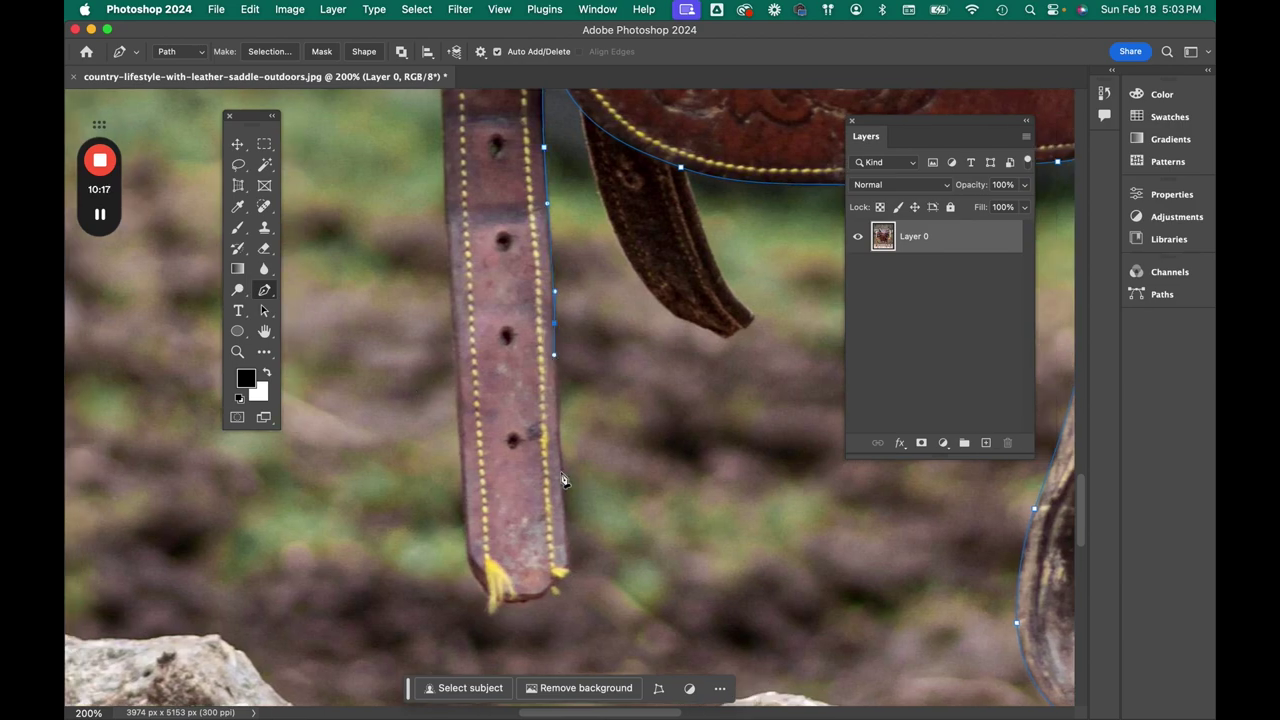
Step: Trace around the holed rear strap's lower end and back up its outer edge
left_click(552, 587)
left_click(505, 600)
left_click(469, 568)
scroll(462, 499, "up", 3)
left_click(448, 428)
scroll(448, 428, "up", 4)
left_click(440, 446)
scroll(445, 425, "up", 3)
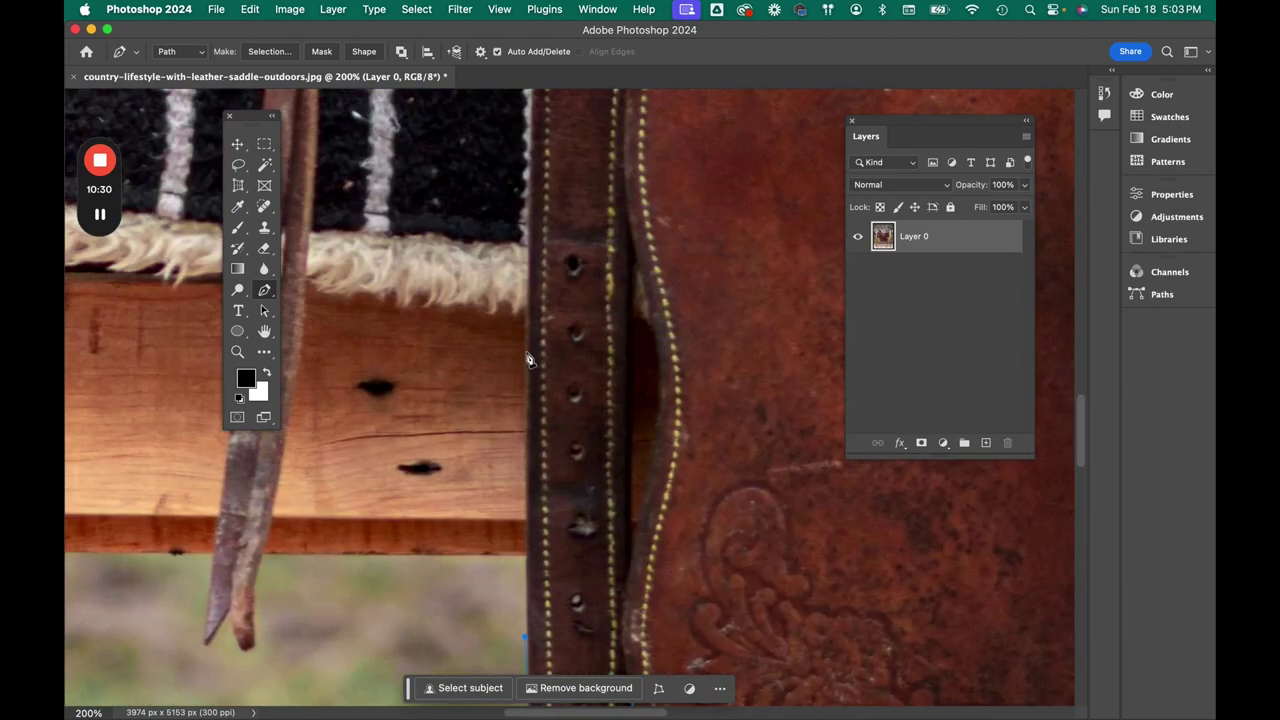
Step: Continue up the rear strap past its leather keeper loop and start along the saddle skirt's stitched lower edge
left_click(528, 354)
scroll(528, 354, "up", 3)
left_click(538, 308)
scroll(538, 308, "up", 2)
left_click(657, 390)
left_click(652, 363)
left_click(660, 316)
left_click_drag(586, 318, 558, 313)
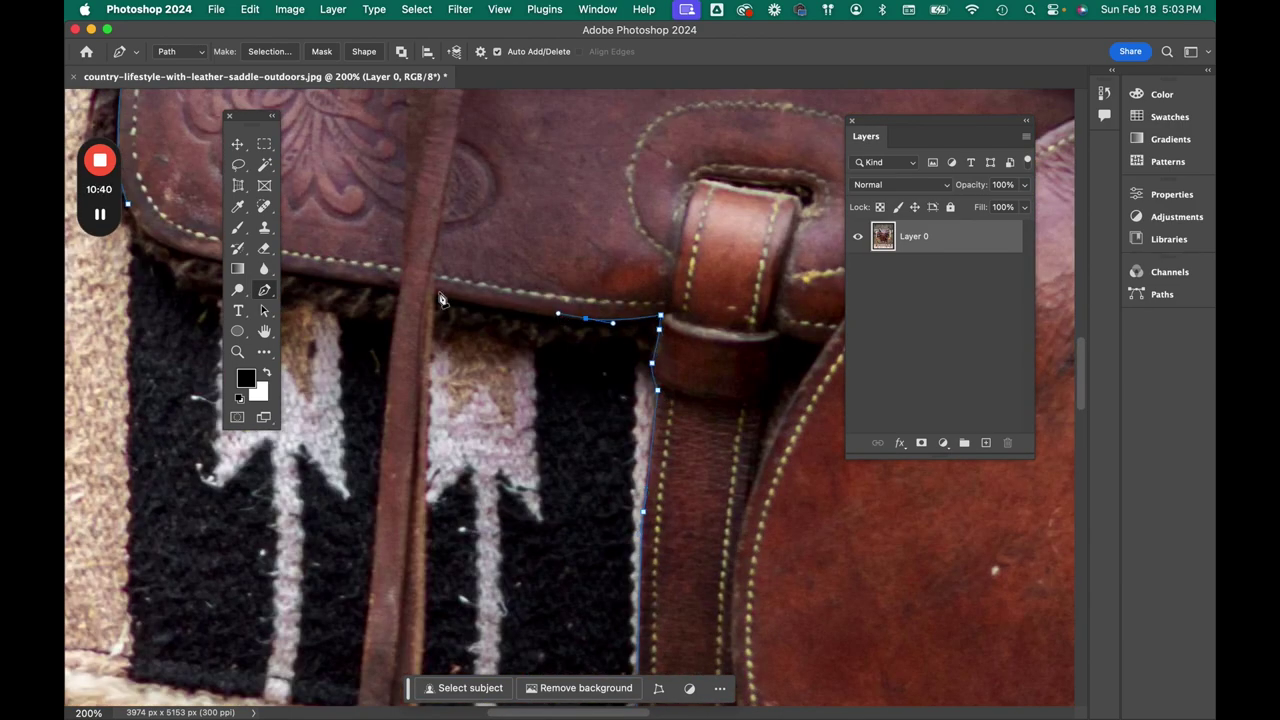
Step: Trace the thin hanging rear strap's right edge down from the skirt, past the wooden beam, to near its tip
scroll(441, 298, "left", 4)
scroll(654, 330, "down", 5)
left_click(697, 351)
scroll(697, 351, "down", 5)
left_click(686, 328)
left_click(673, 402)
left_click_drag(651, 489, 647, 497)
left_click(641, 554)
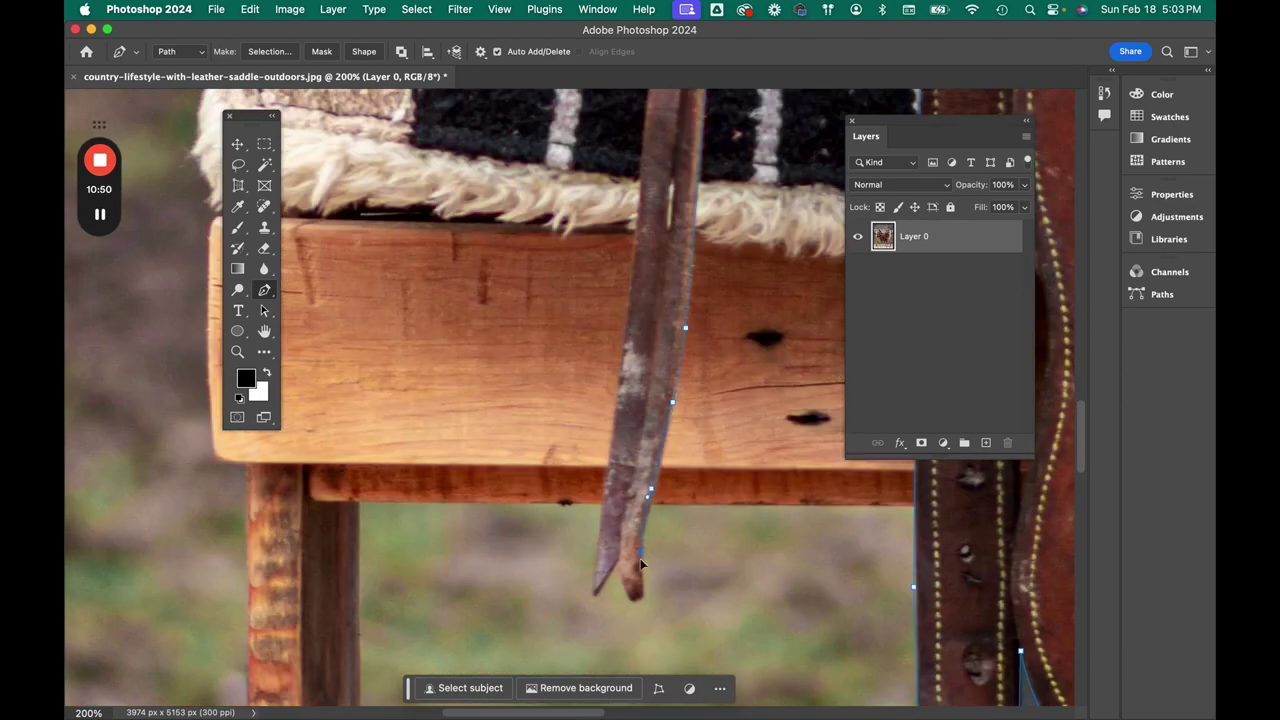
Step: Trace the thin strap's forked tip and continue the path back up its left edge over the blanket
left_click(635, 599)
left_click(617, 561)
left_click(595, 593)
left_click(613, 467)
scroll(613, 467, "up", 3)
left_click(633, 388)
left_click_drag(650, 206, 651, 192)
scroll(653, 201, "up", 4)
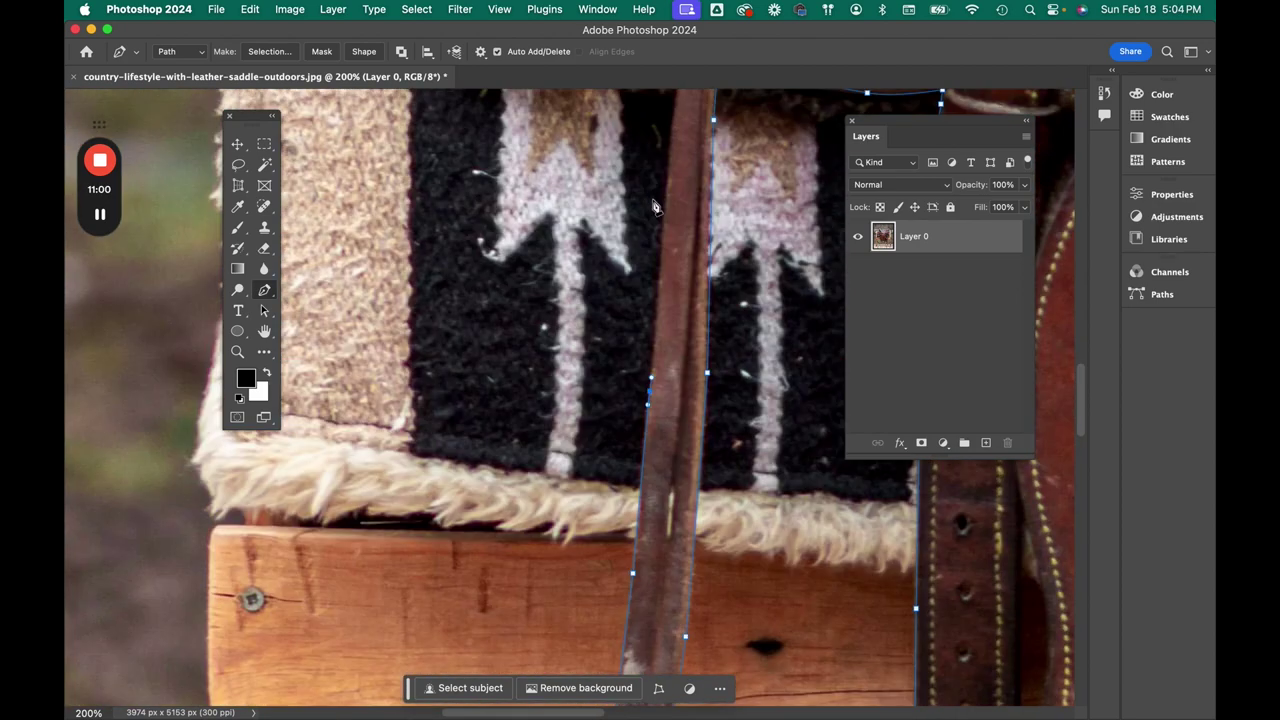
Step: Trace the rear skirt's lower edge to its rounded corner and close the path at the starting anchor
scroll(652, 207, "up", 6)
scroll(652, 207, "right", 1)
left_click(637, 354)
left_click(445, 328)
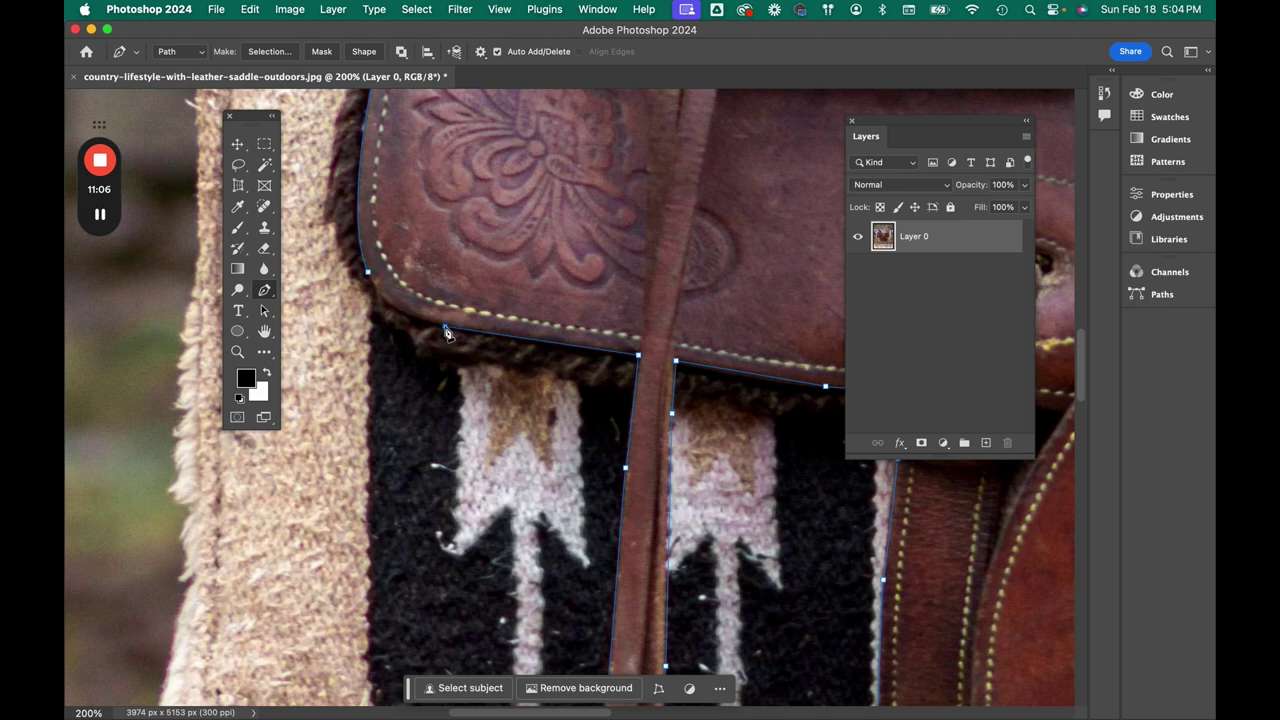
left_click_drag(367, 271, 352, 234)
Step: Convert the path to a new anti-aliased selection with a 0.5 px feather and add it as a layer mask
right_click(480, 296)
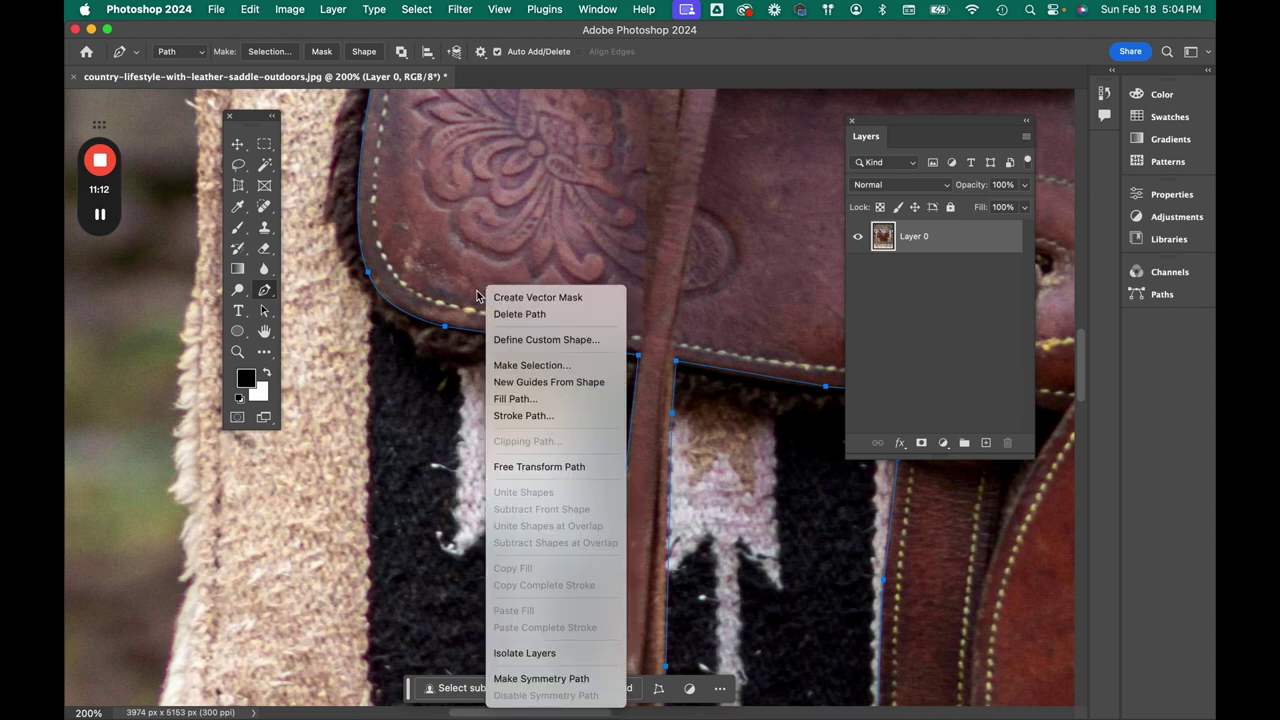
left_click(518, 368)
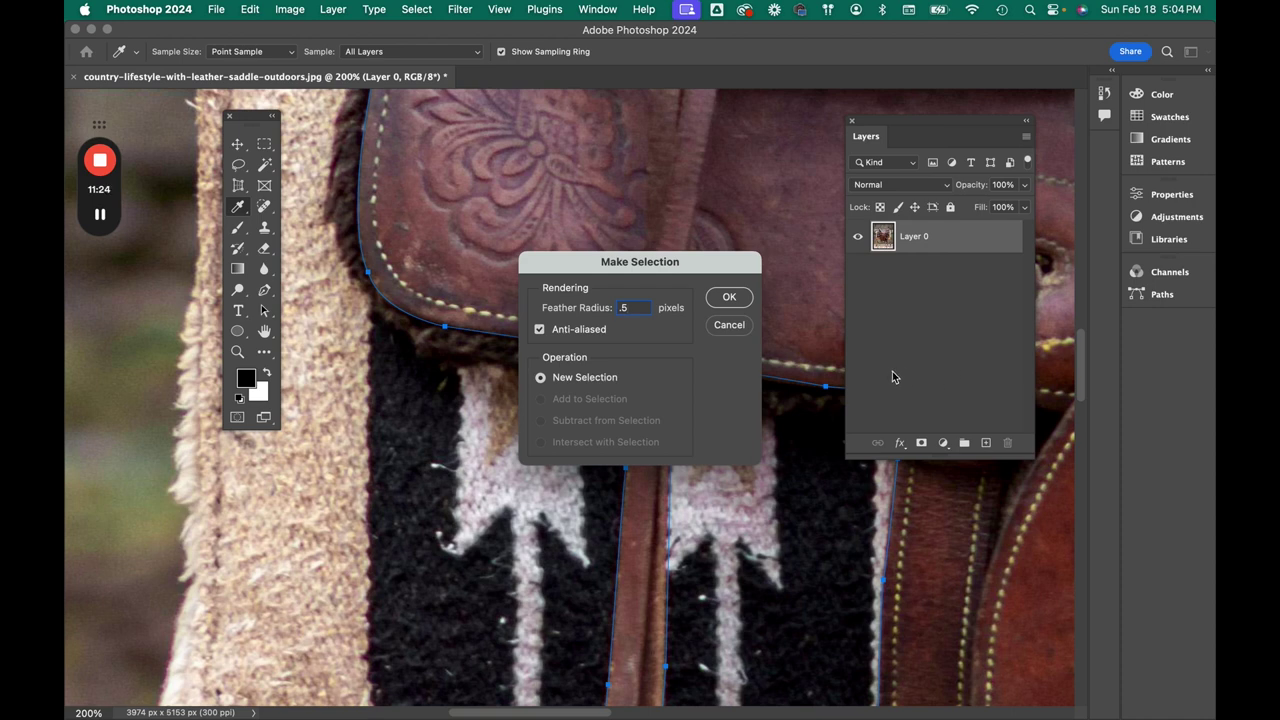
left_click(730, 298)
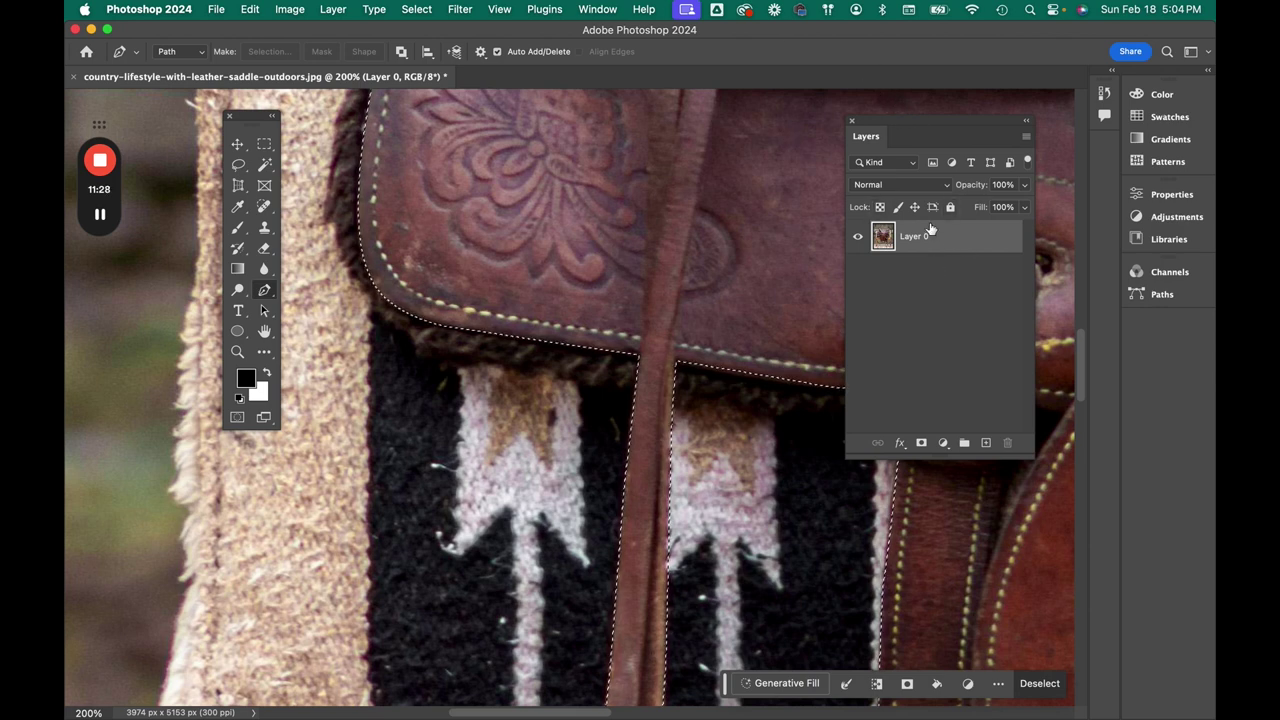
left_click(920, 447)
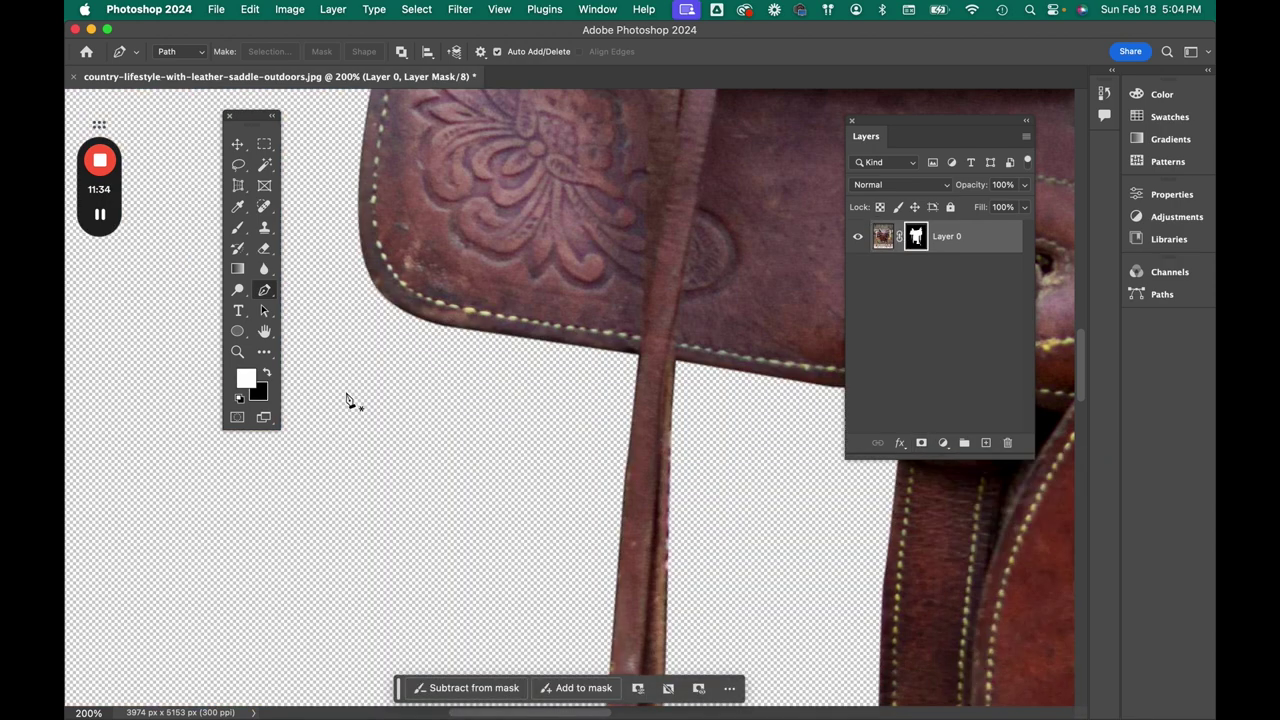
Step: Examine the masked saddle from the seat and horn down to the straps and stirrup for leftover background
scroll(348, 400, "up", 10)
scroll(348, 400, "down", 2)
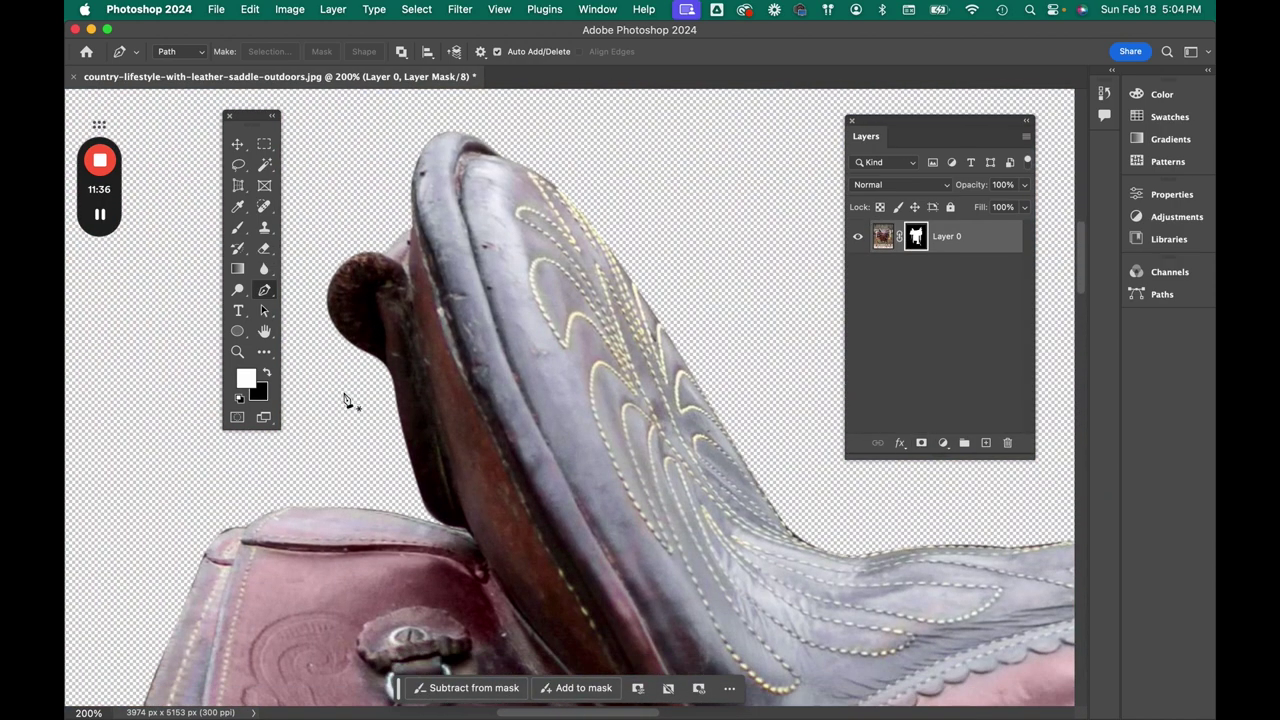
key("super+minus")
key("super+minus")
key("super+minus")
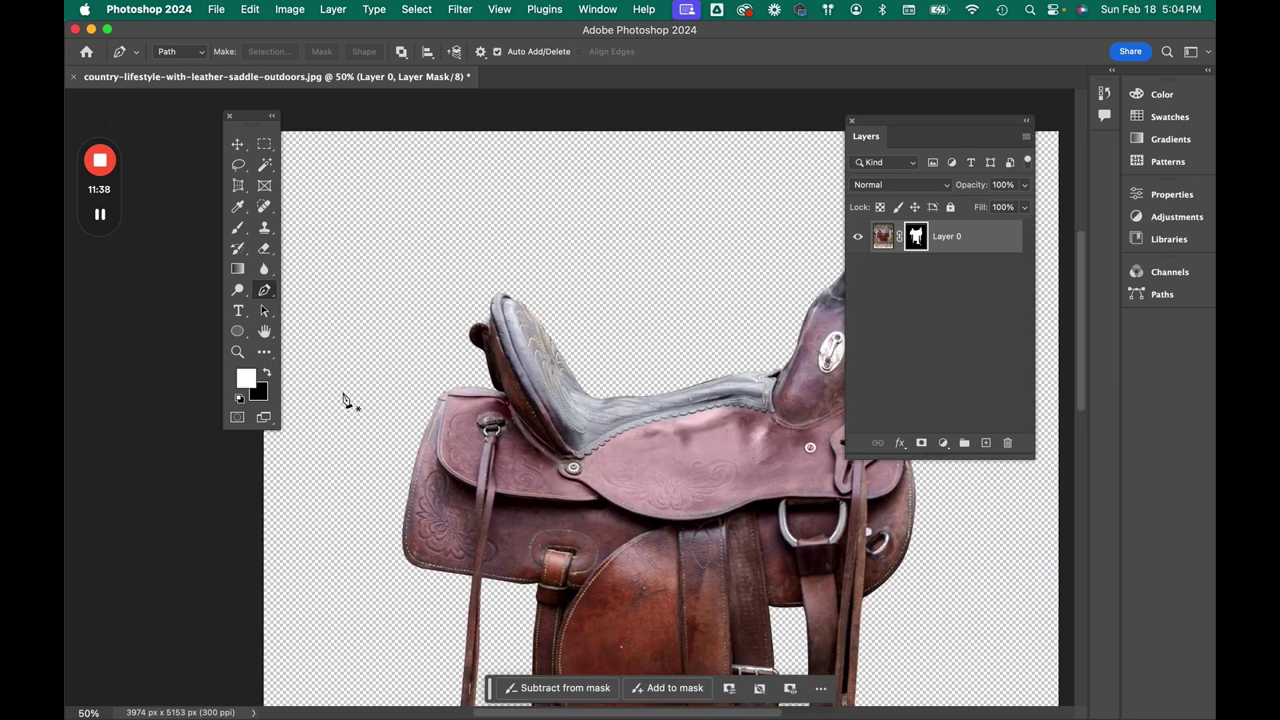
scroll(345, 400, "down", 8)
scroll(345, 400, "right", 2)
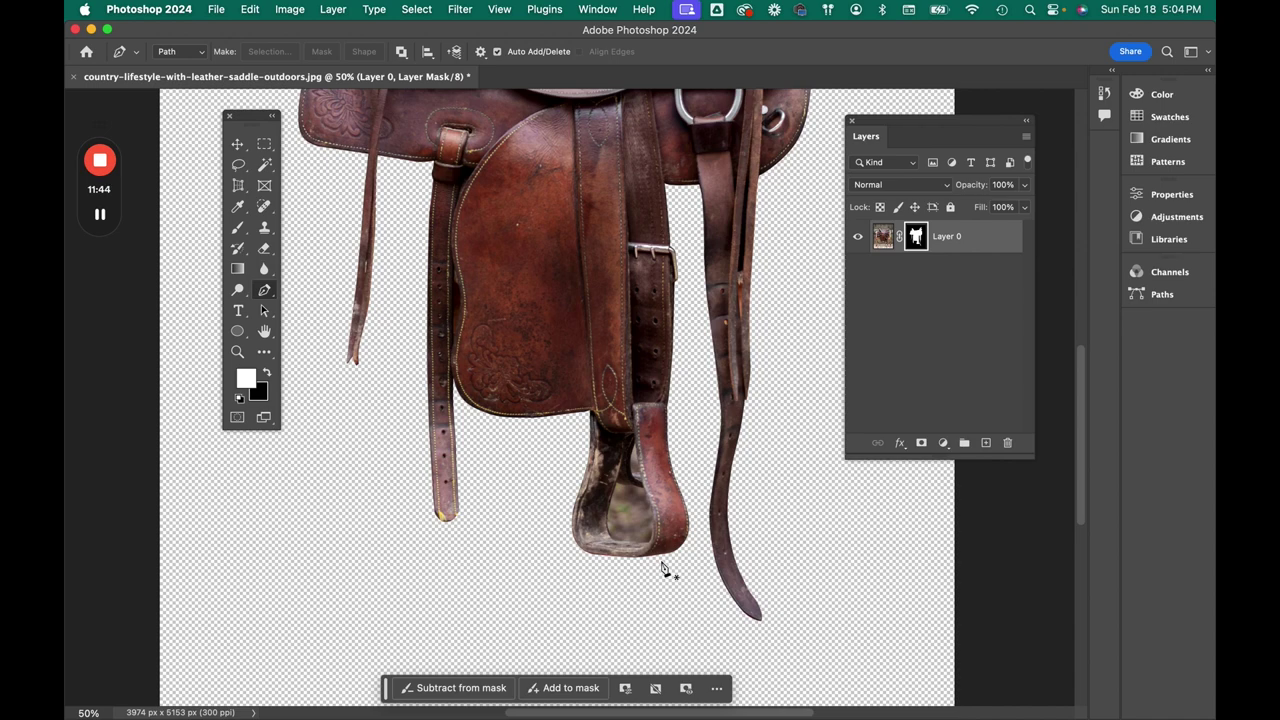
scroll(662, 568, "up", 10)
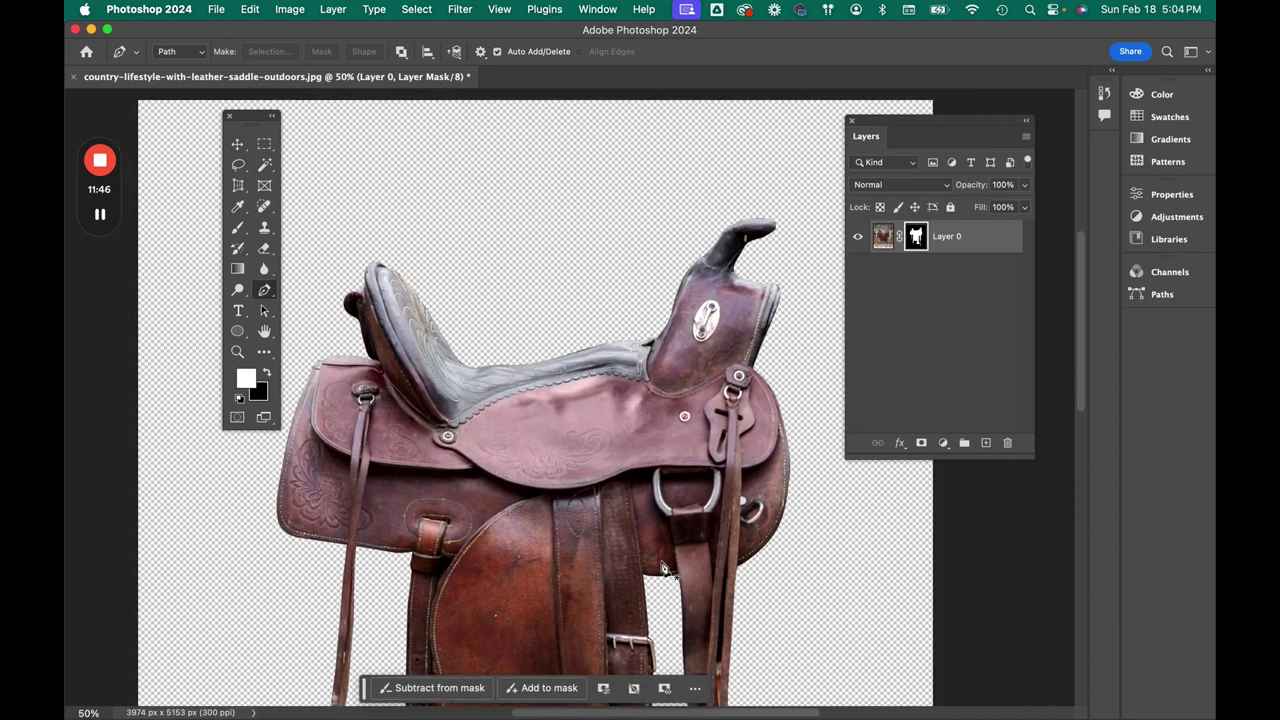
scroll(662, 568, "left", 2)
scroll(662, 568, "down", 7)
scroll(662, 568, "right", 4)
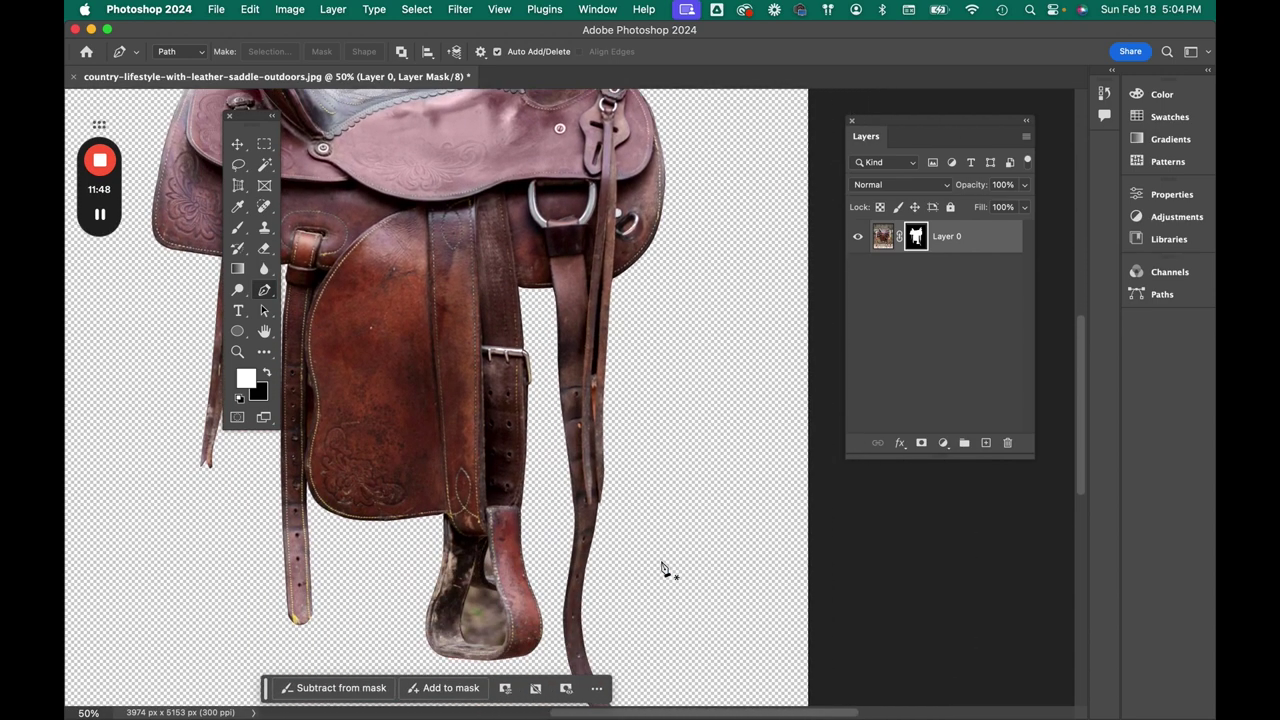
scroll(662, 568, "down", 1)
scroll(662, 568, "left", 2)
scroll(662, 568, "up", 5)
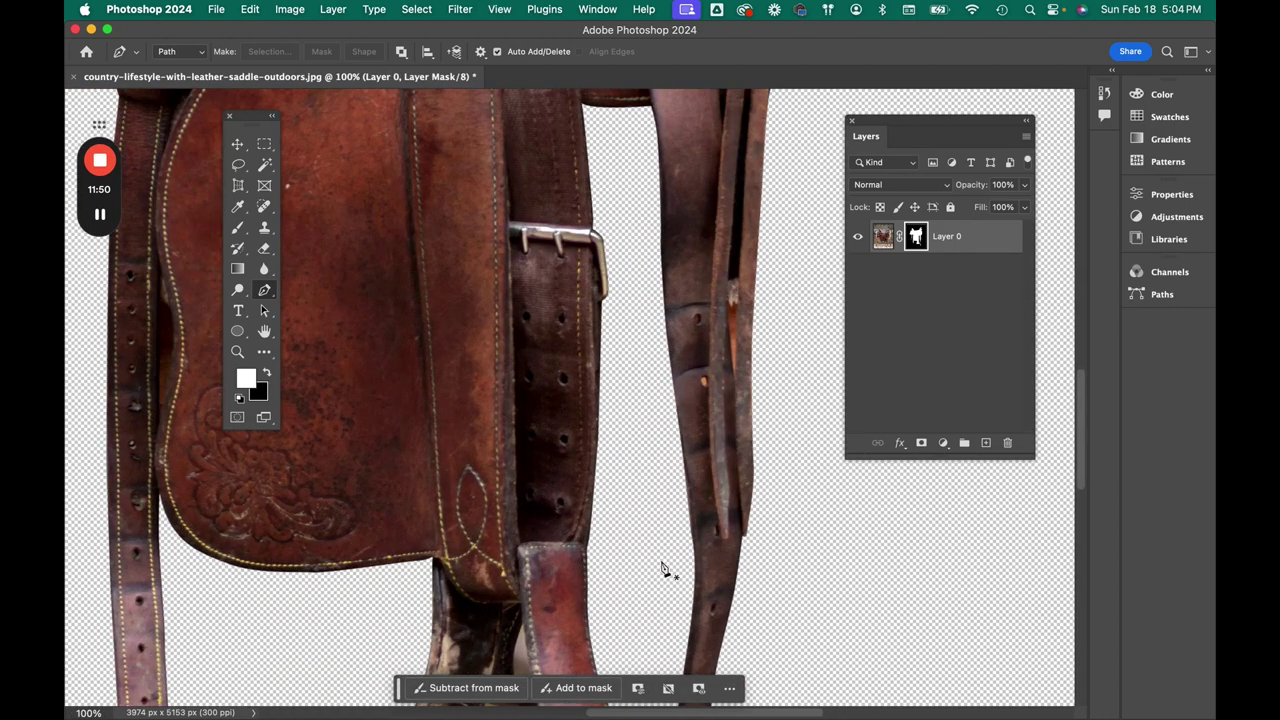
Step: Start a new path at the top of the stirrup opening and trace the opening's left edge down with a long curve
scroll(662, 568, "down", 5)
key("super+plus")
key("super+plus")
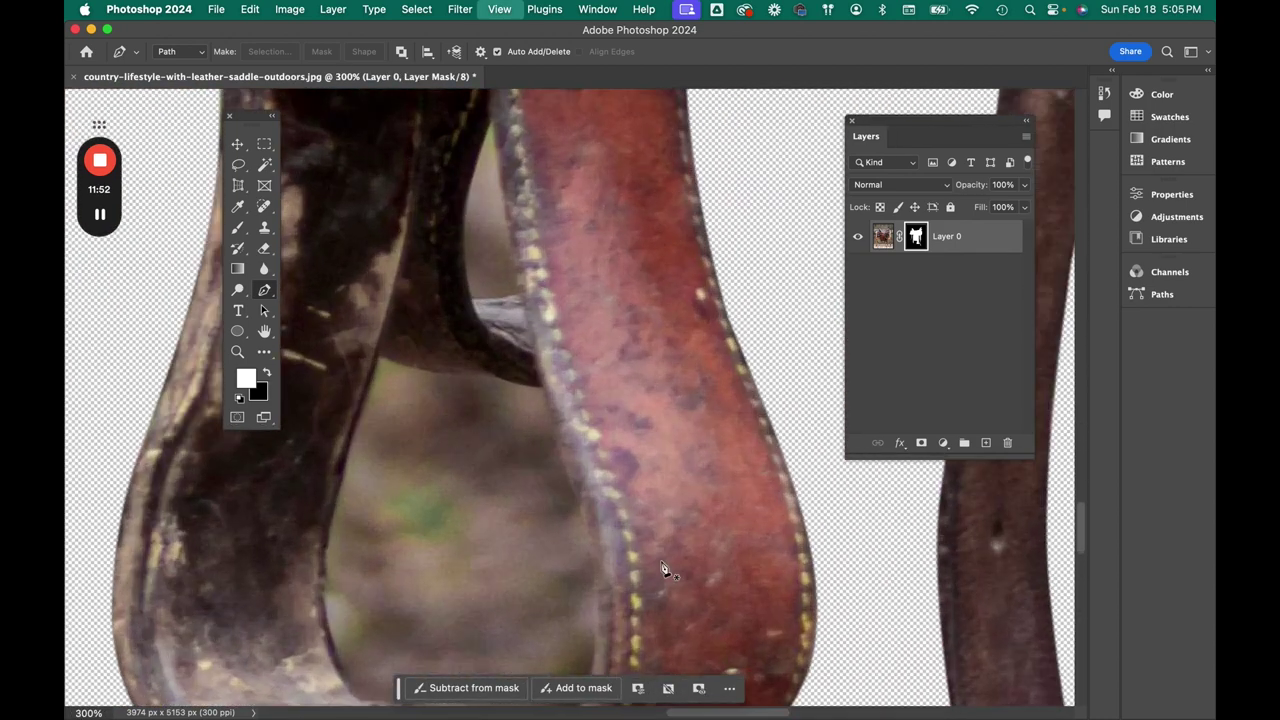
scroll(662, 568, "left", 8)
scroll(662, 568, "down", 2)
scroll(662, 568, "right", 5)
scroll(662, 568, "up", 4)
scroll(662, 568, "right", 2)
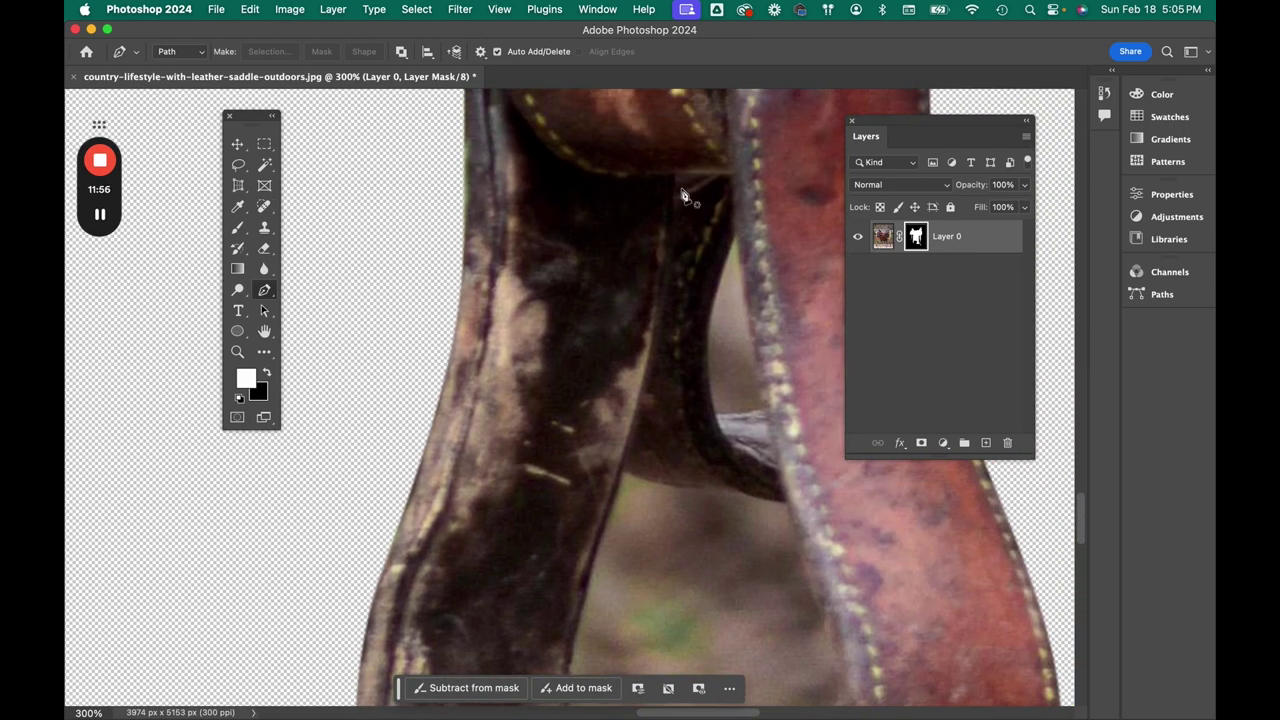
left_click(680, 187)
left_click_drag(610, 517, 598, 647)
scroll(584, 594, "down", 3)
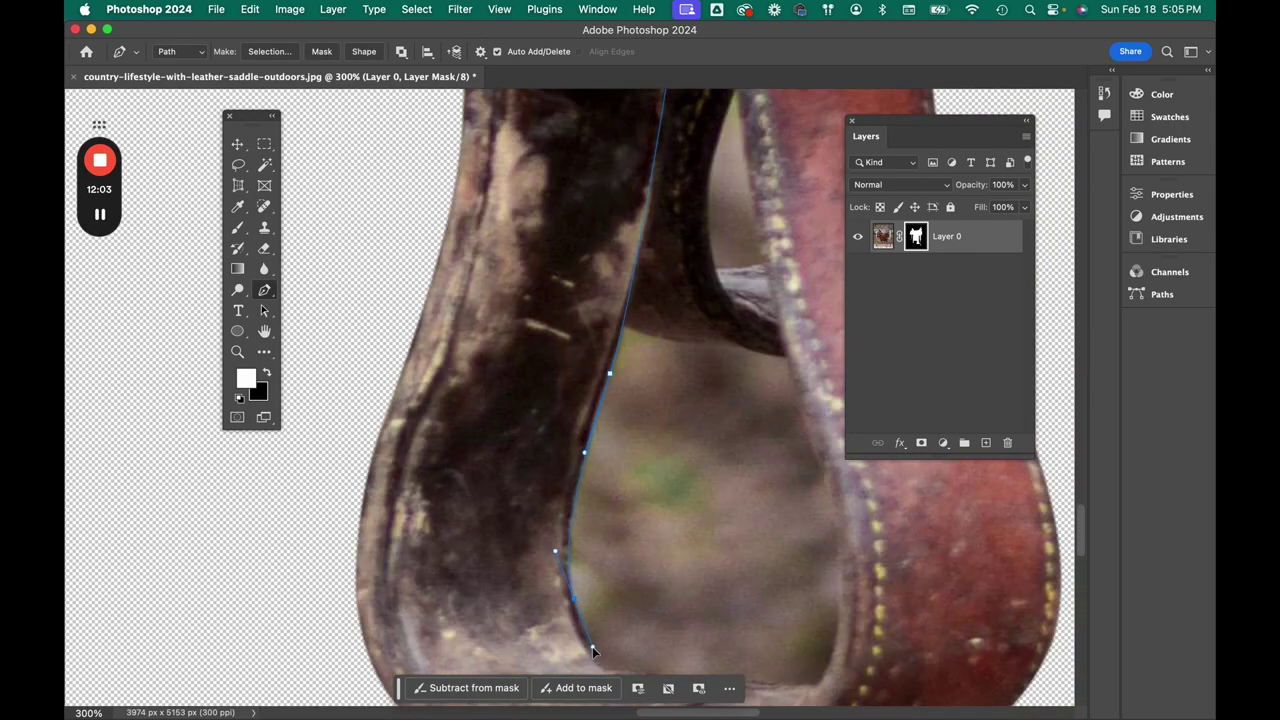
Step: Trace the bottom edge of the stirrup opening and round its lower right corner
scroll(586, 568, "down", 2)
scroll(586, 568, "right", 1)
left_click(709, 569)
left_click(758, 573)
left_click(775, 549)
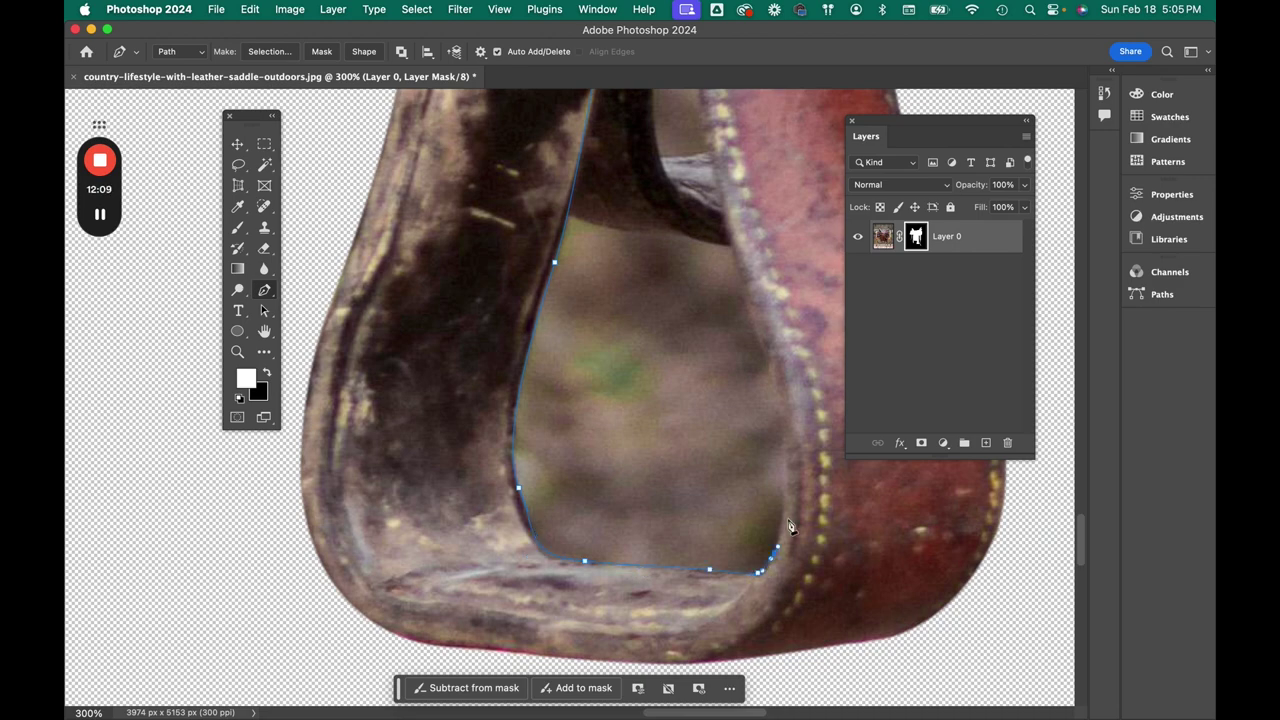
Step: Trace the stirrup opening's right edge upward and close the path across the top
left_click_drag(771, 362, 766, 343)
scroll(728, 236, "up", 5)
left_click(690, 270)
left_click(690, 241)
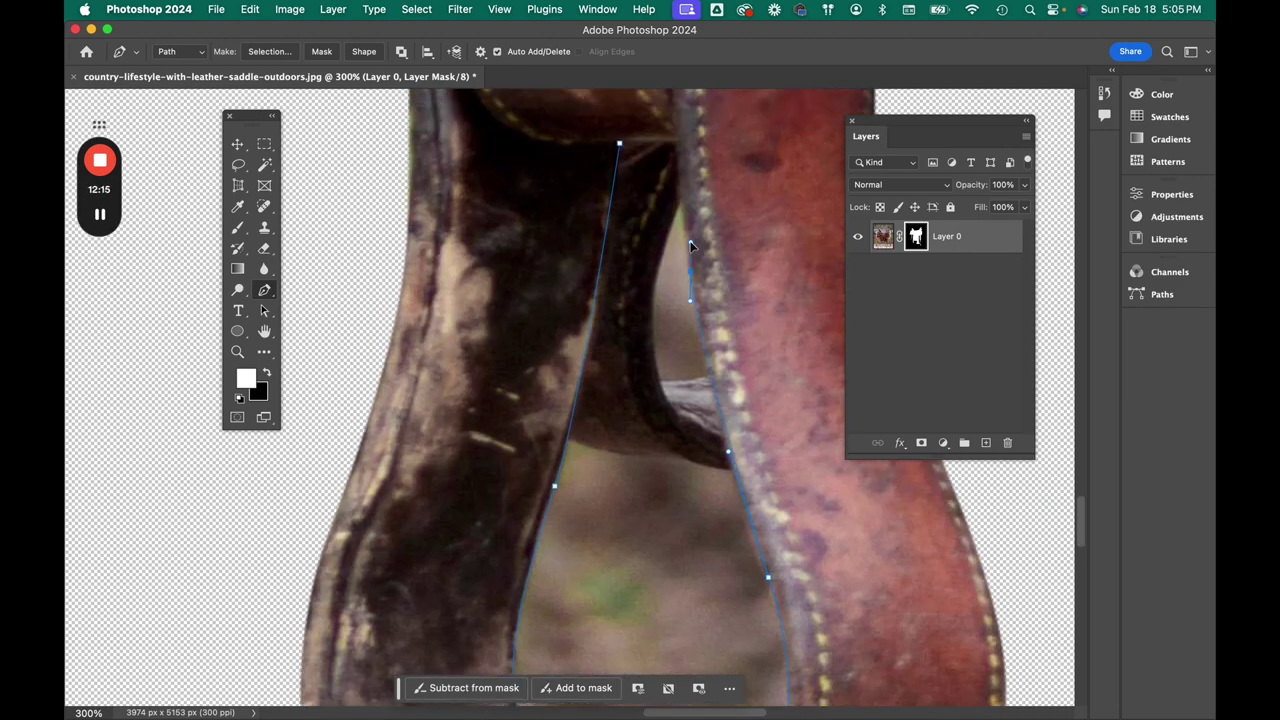
left_click(680, 142)
Step: Convert the stirrup-opening path to a new anti-aliased selection with a 0.5 px feather
right_click(673, 181)
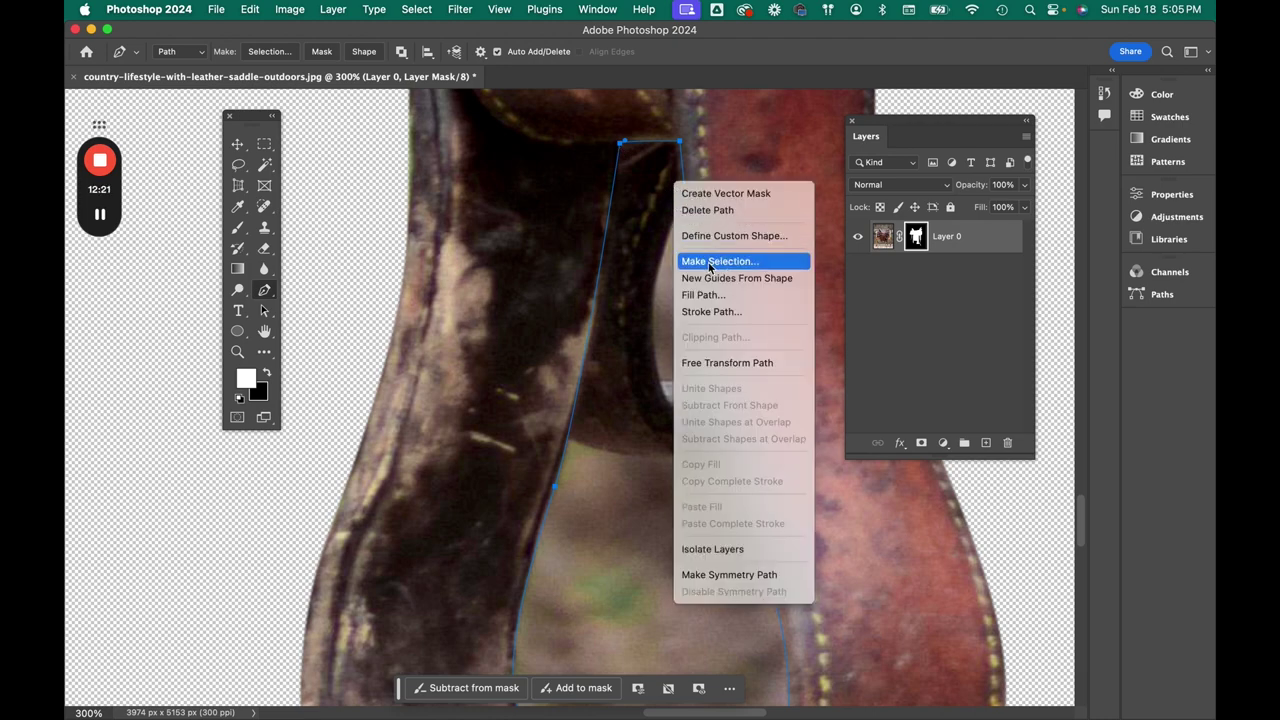
left_click(709, 262)
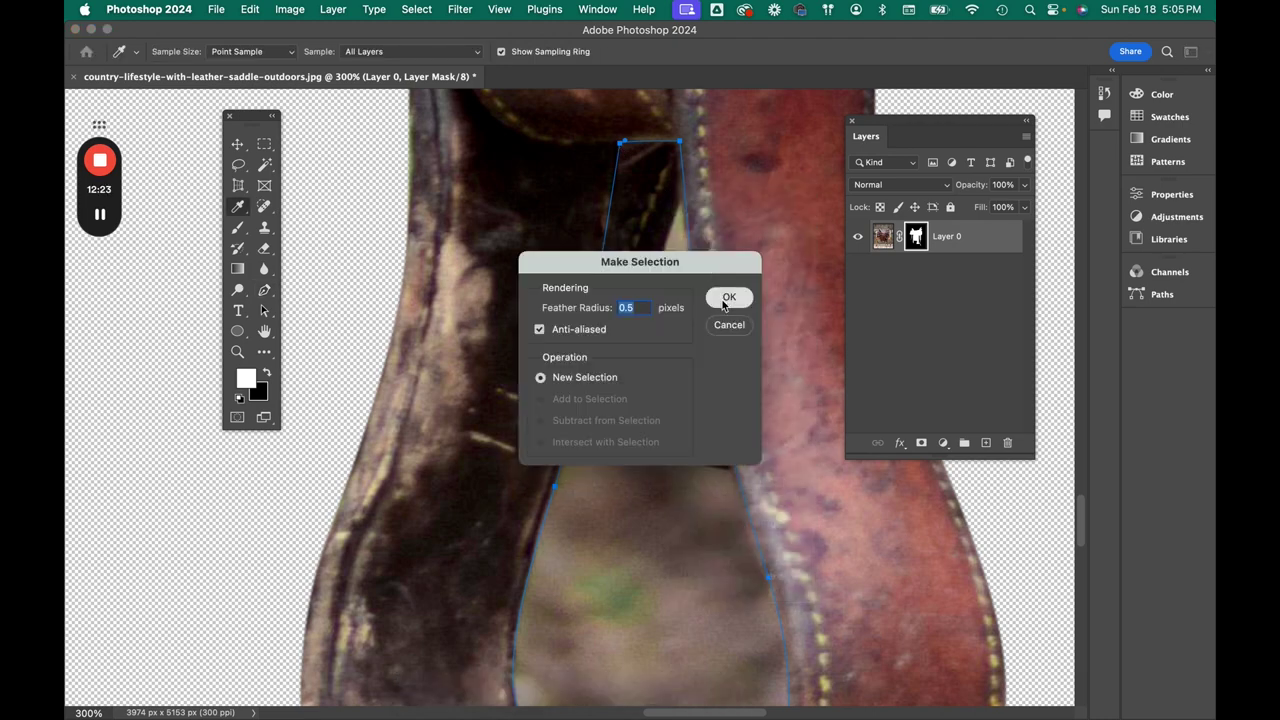
left_click(727, 298)
scroll(749, 357, "down", 5)
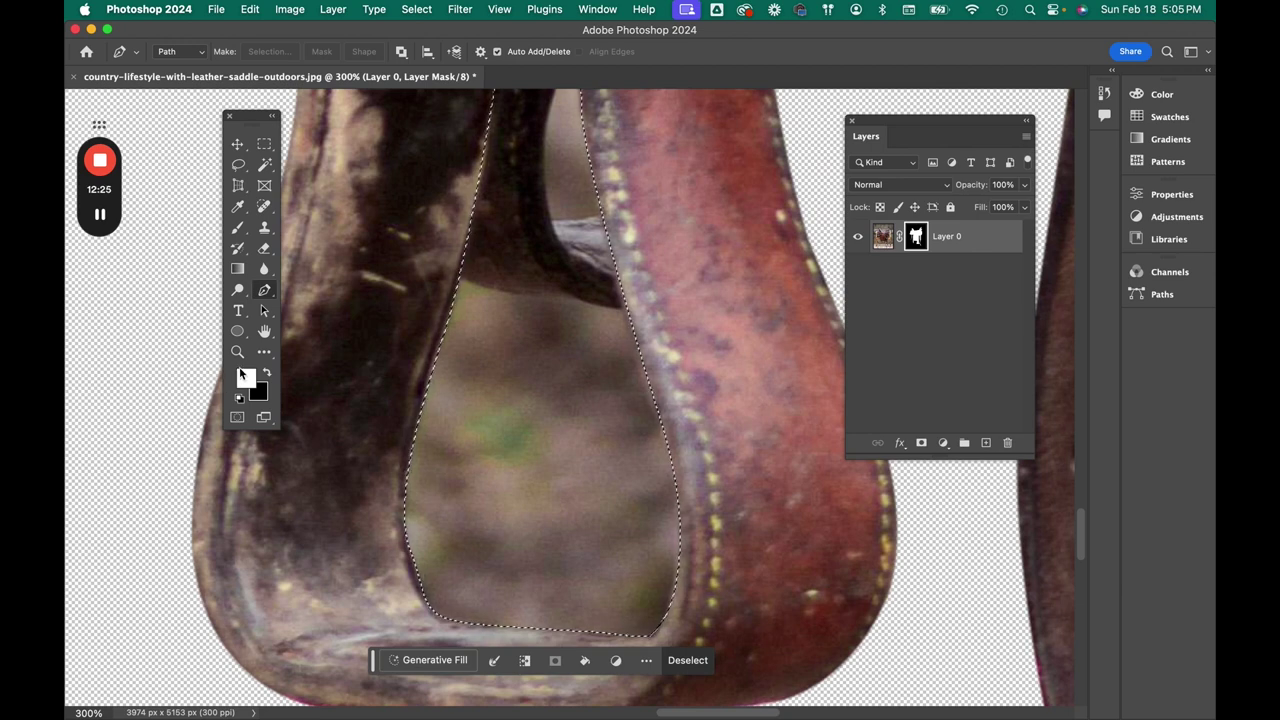
Step: Set up the Brush tool with black as the foreground color, a 172 px size and 52% hardness
left_click(236, 232)
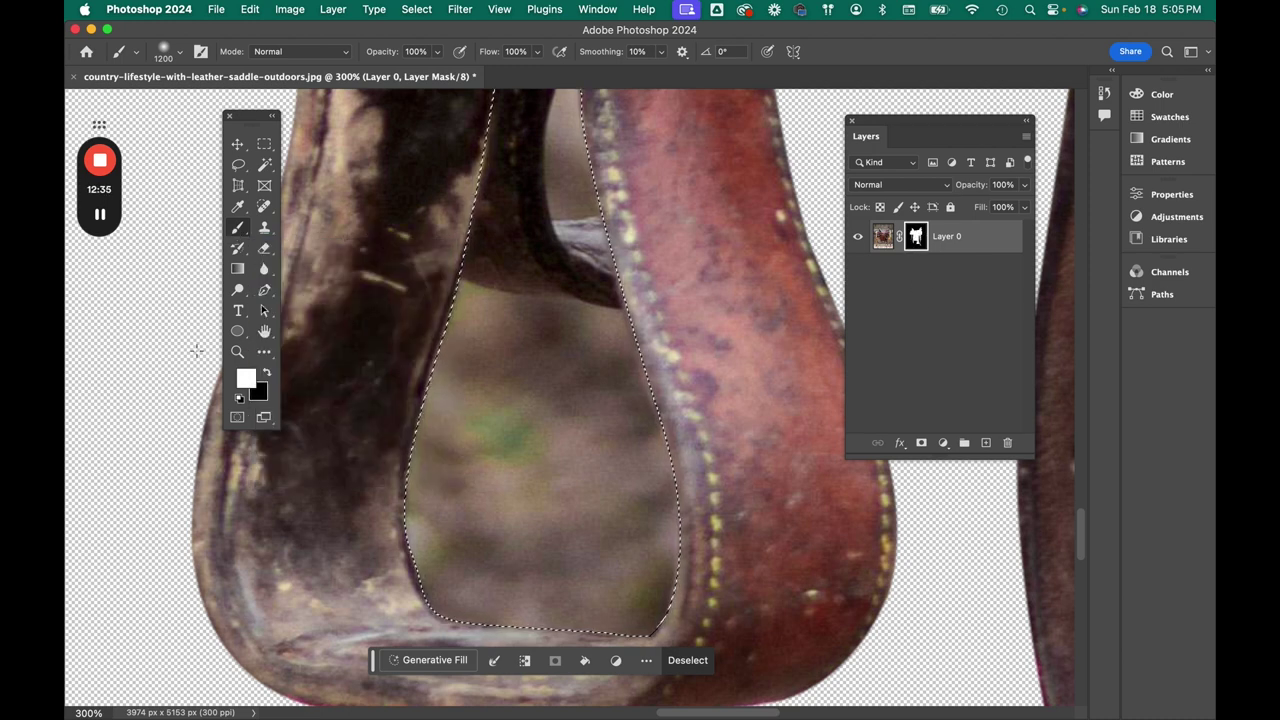
left_click(266, 373)
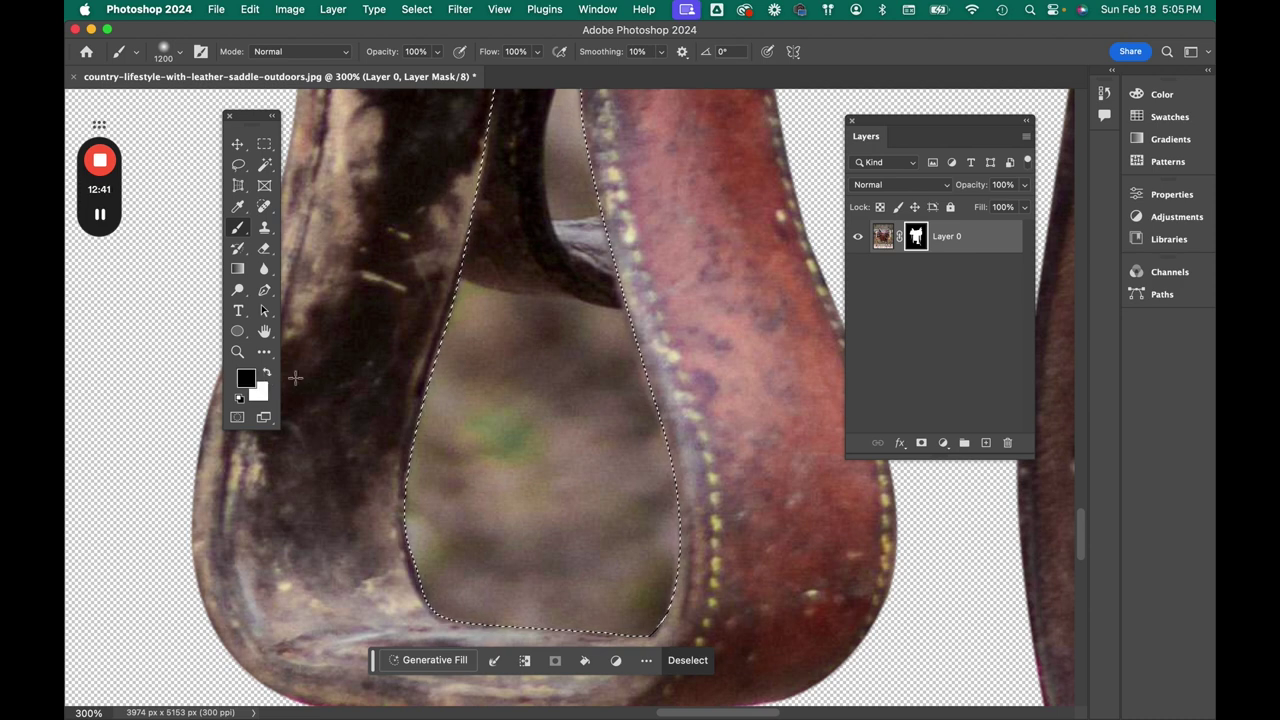
left_click(181, 52)
left_click(207, 132)
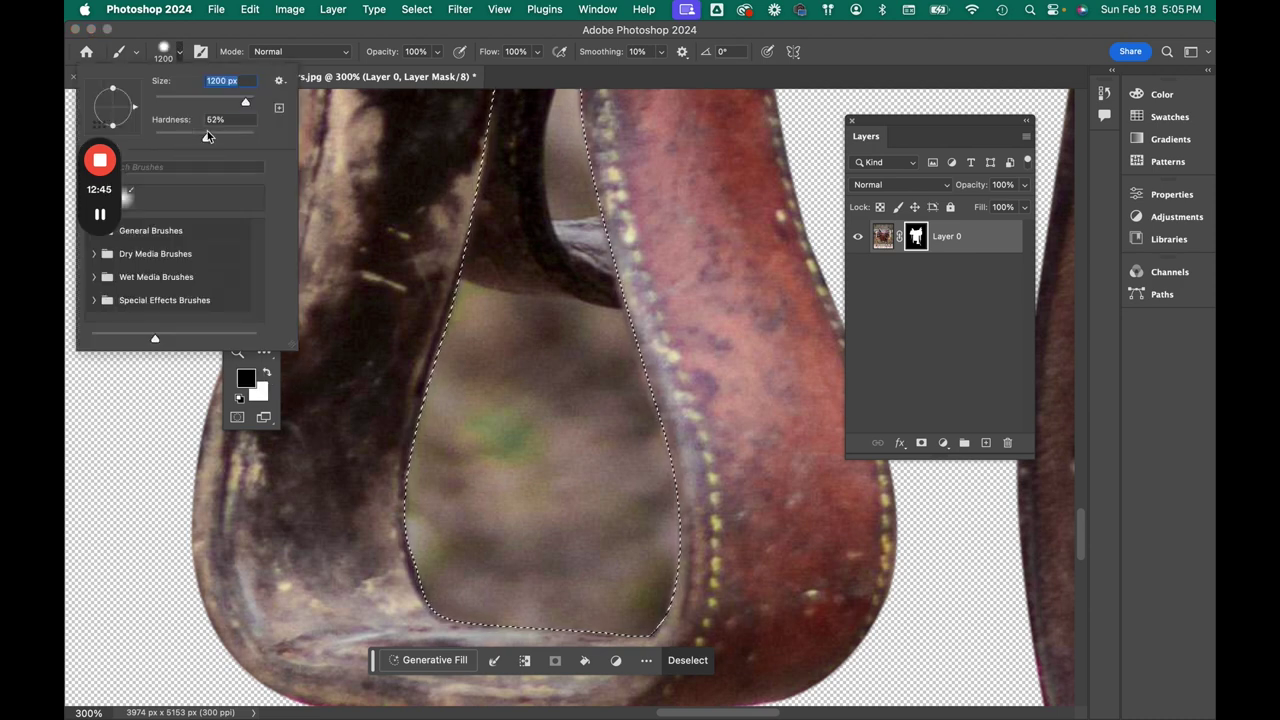
left_click(238, 119)
left_click_drag(196, 101, 188, 101)
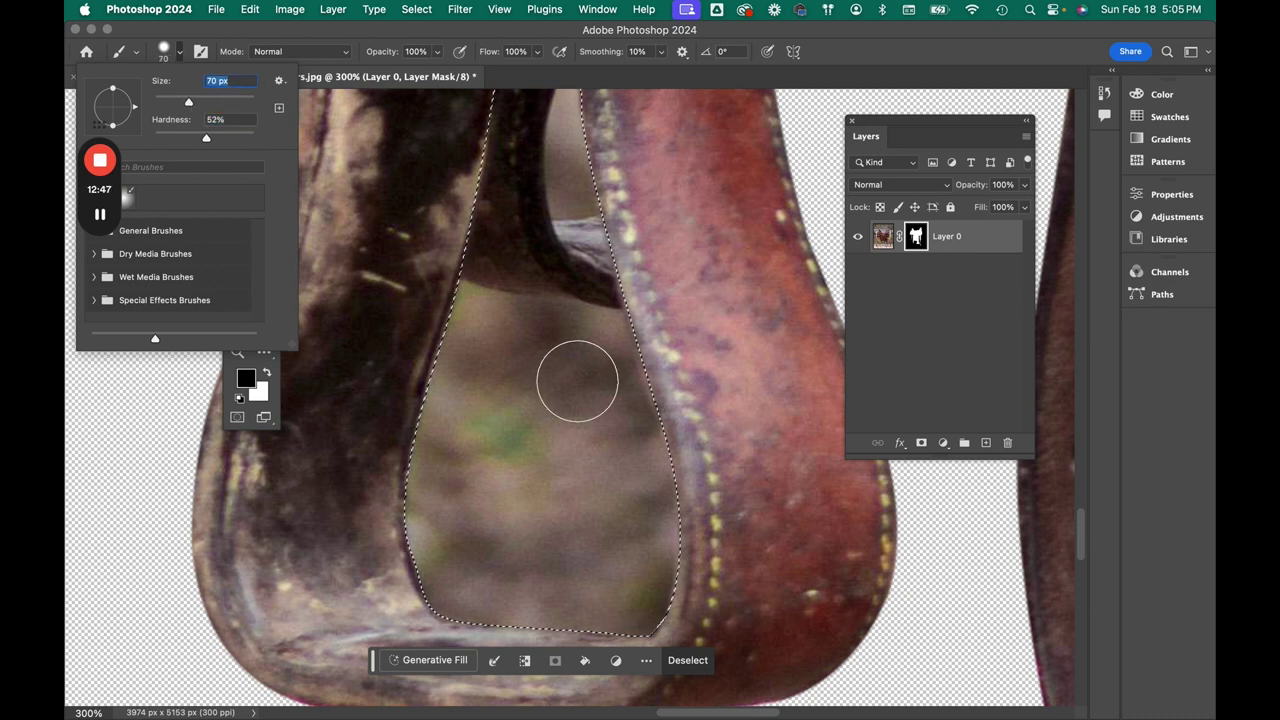
left_click(222, 101)
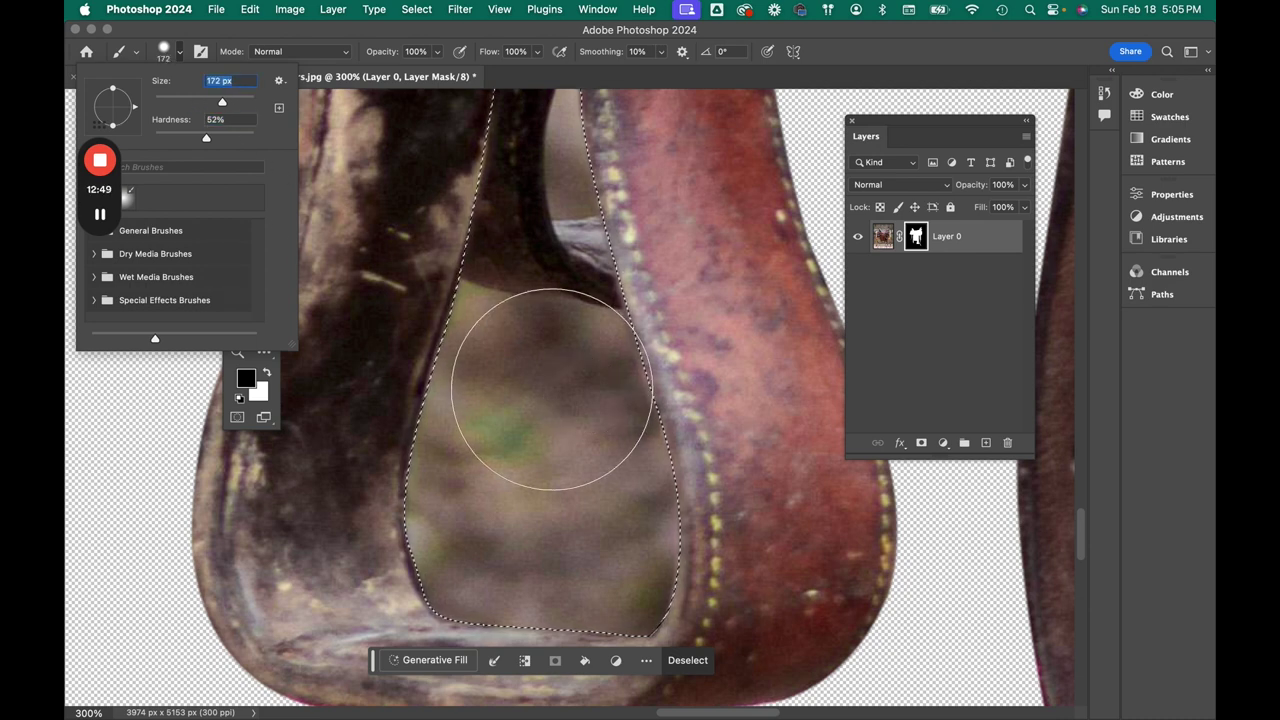
Step: Paint black on the layer mask throughout the selected stirrup opening to hide its background, including the narrow upper part, and deselect
left_click(507, 337)
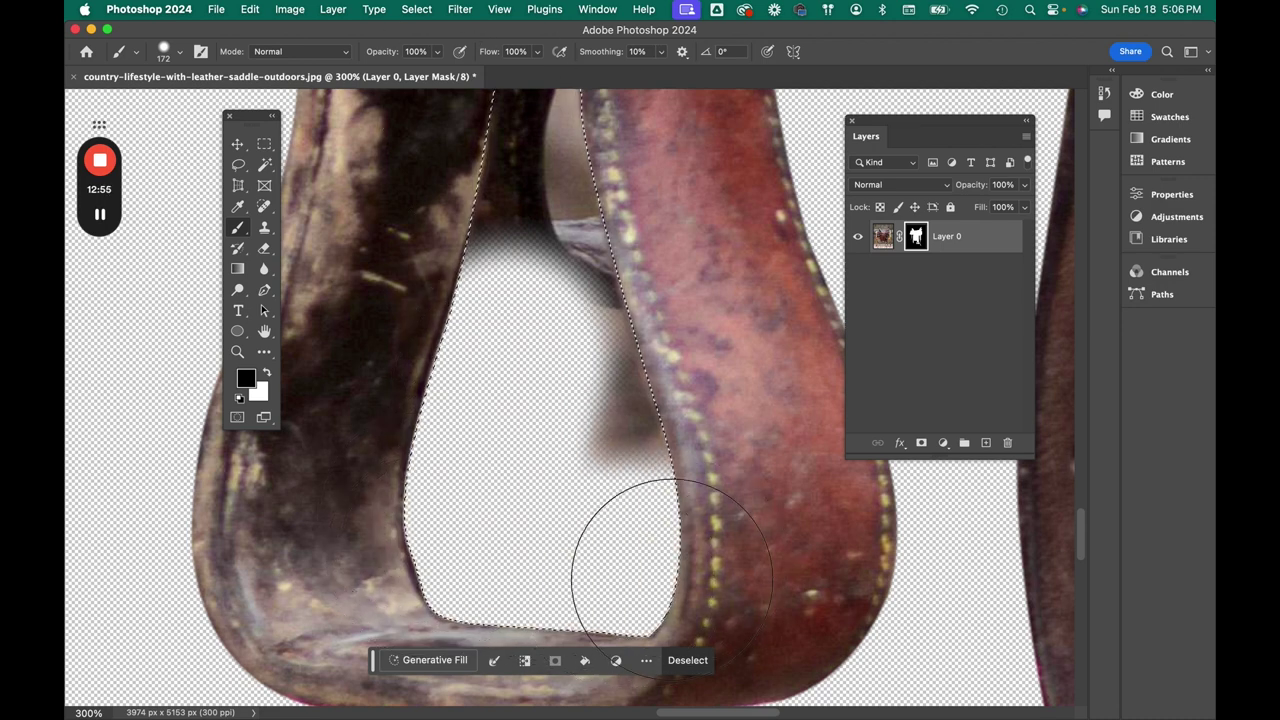
left_click(530, 290)
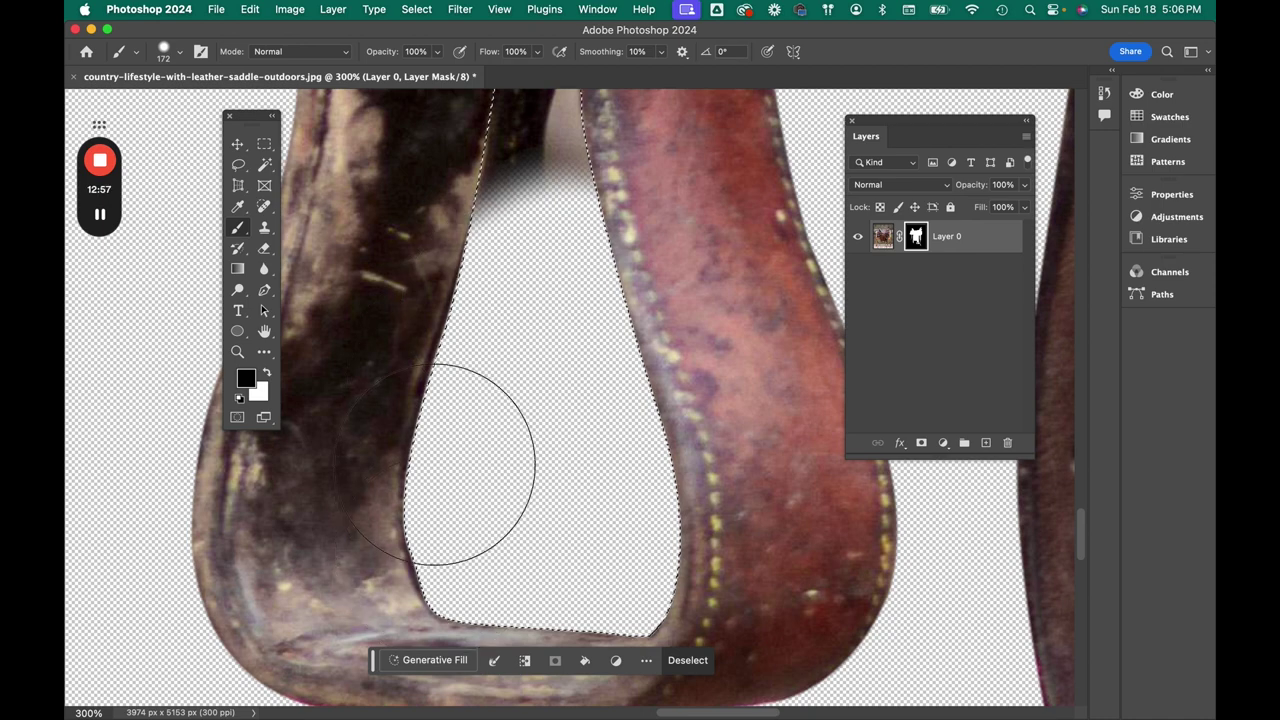
scroll(633, 562, "up", 5)
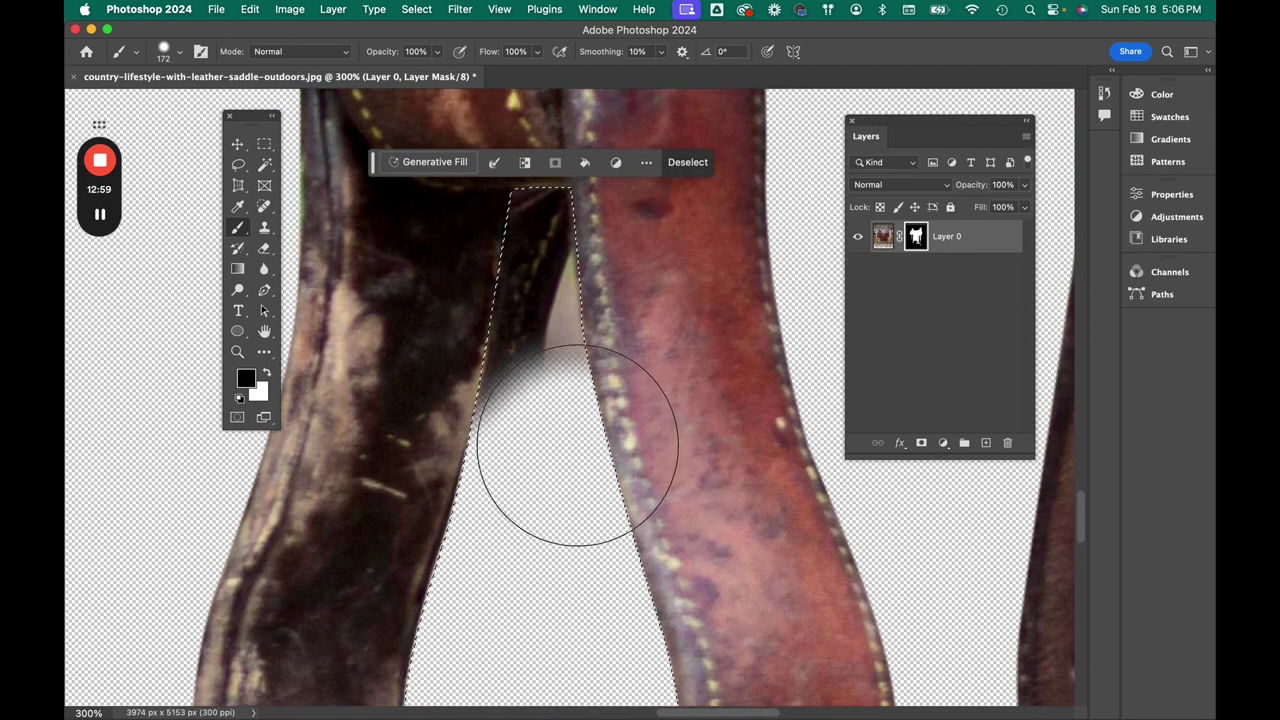
scroll(440, 465, "down", 5)
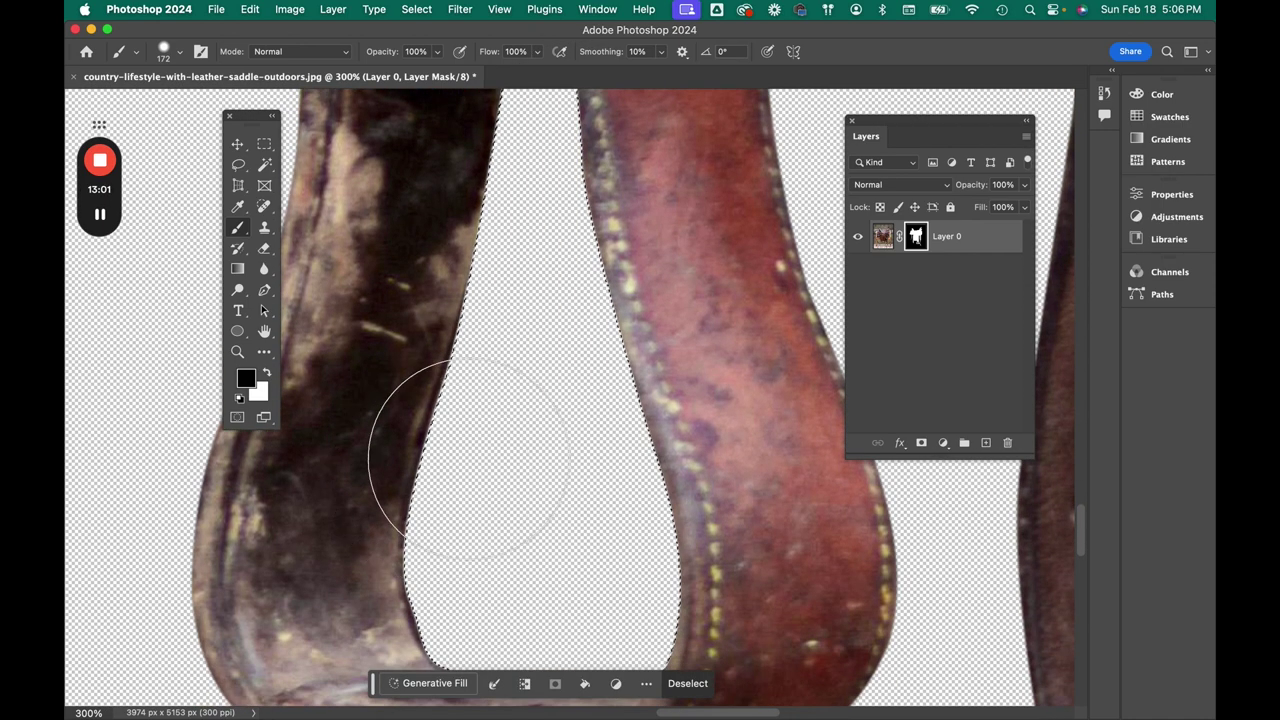
scroll(528, 424, "down", 3)
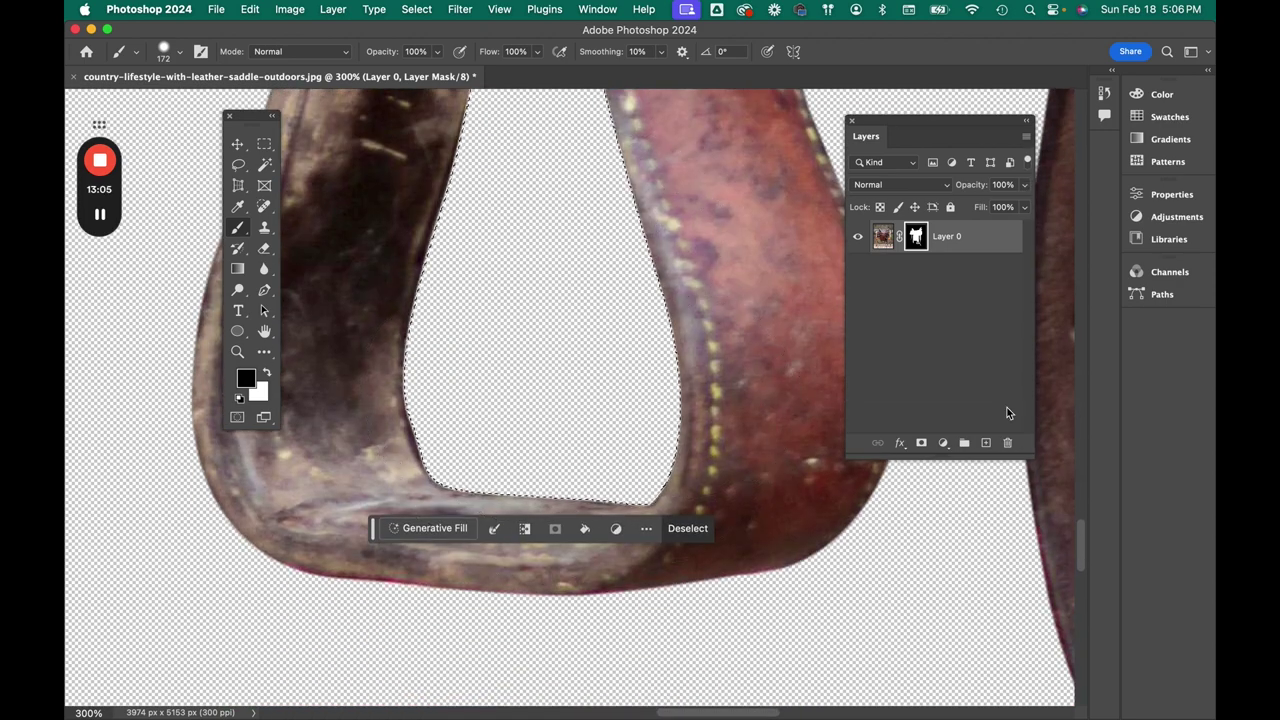
key("cmd+d")
Step: Examine the masked saddle from the stirrup and straps up to the seat and horn, finishing with the whole cutout at 25%
key("cmd+minus")
key("cmd+minus")
key("cmd+minus")
key("cmd+minus")
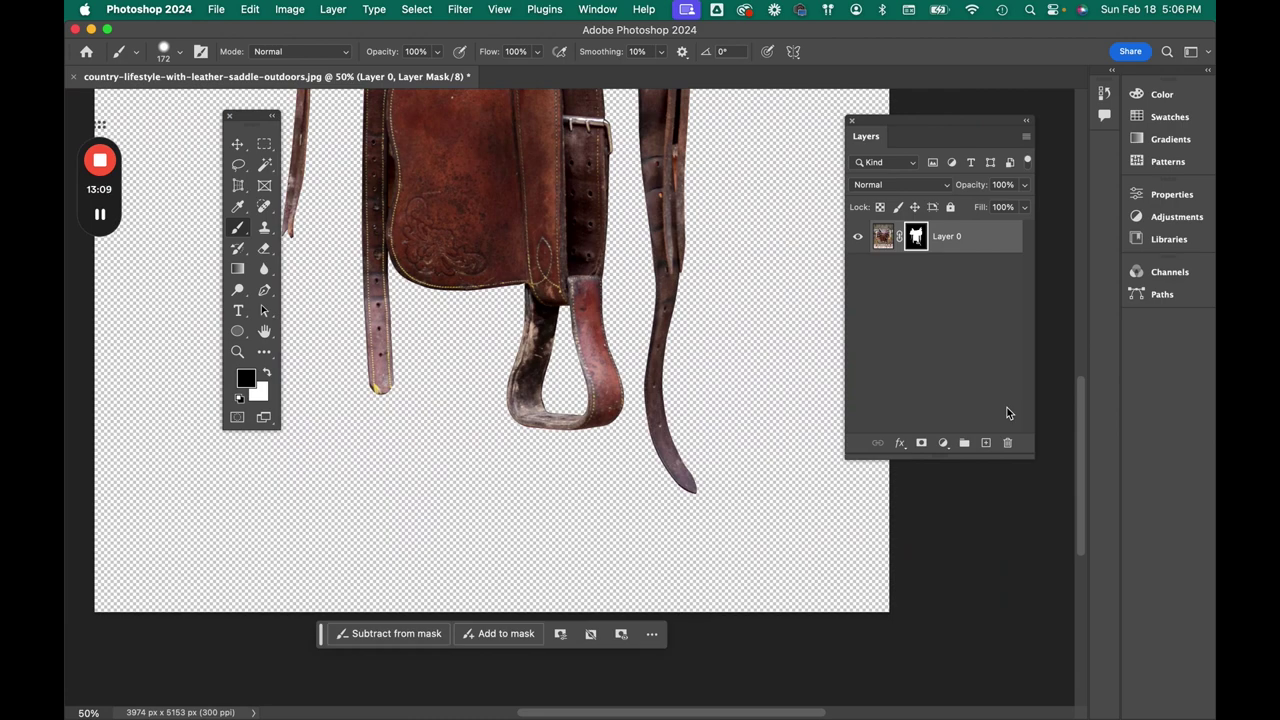
scroll(388, 402, "up", 10)
scroll(388, 402, "left", 3)
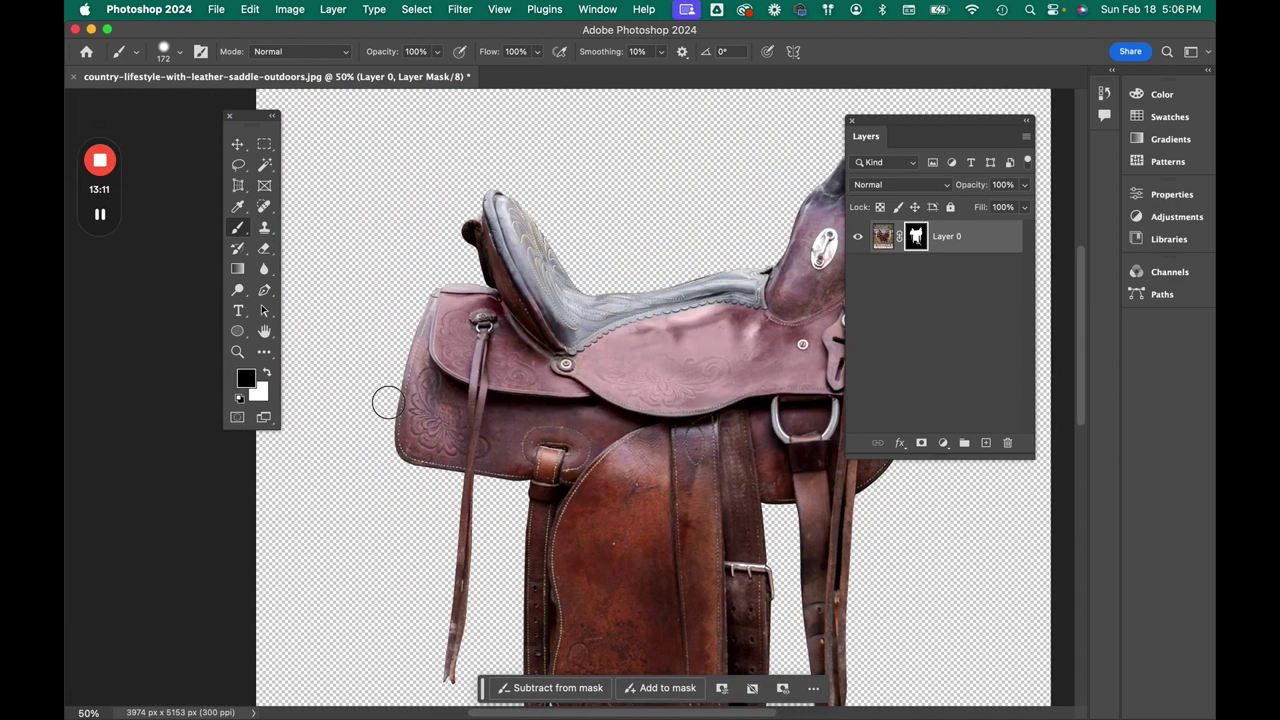
scroll(388, 402, "right", 5)
scroll(388, 402, "up", 3)
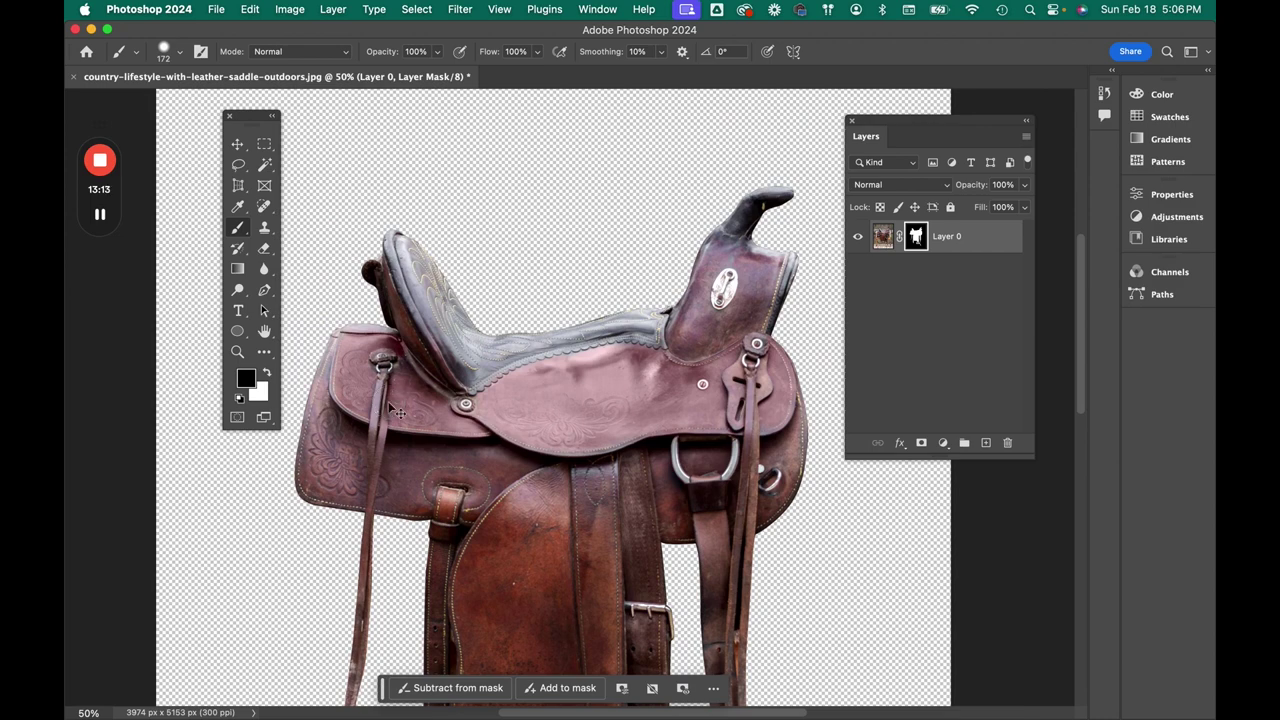
key("super+minus")
key("super+minus")
scroll(388, 402, "down", 5)
scroll(388, 402, "right", 2)
scroll(388, 402, "up", 1)
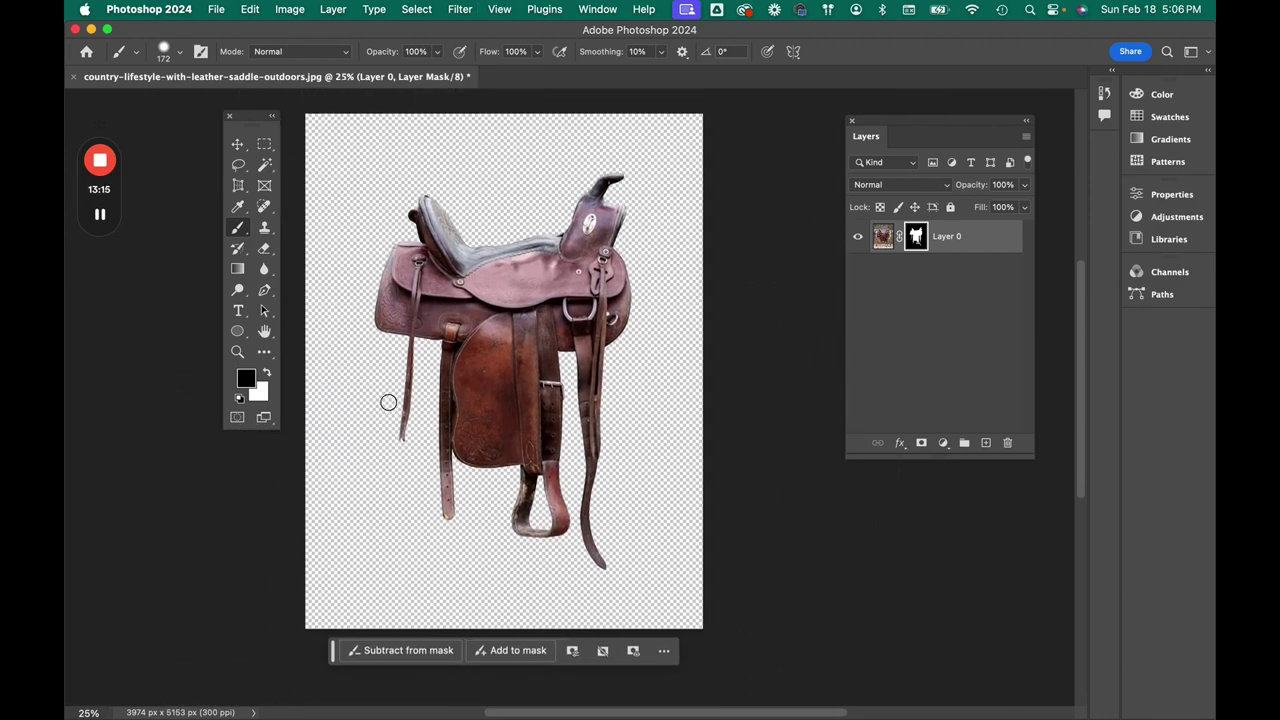